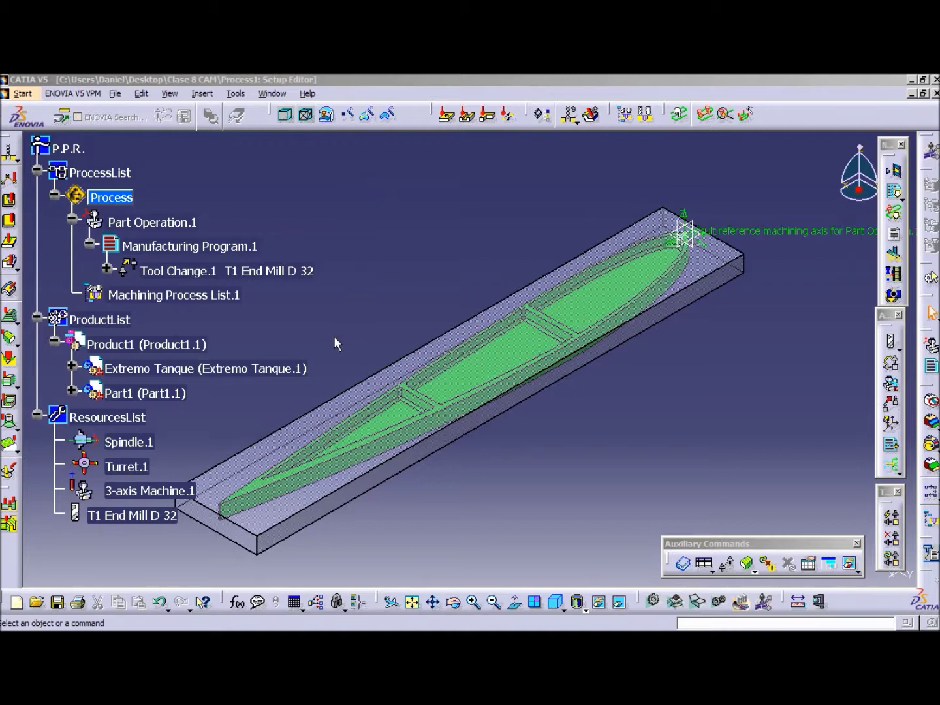
# Step: Insert a T2 End Mill D 10 tool change after the T1 End Mill D 32 tool change
pyautogui.click(279, 270)
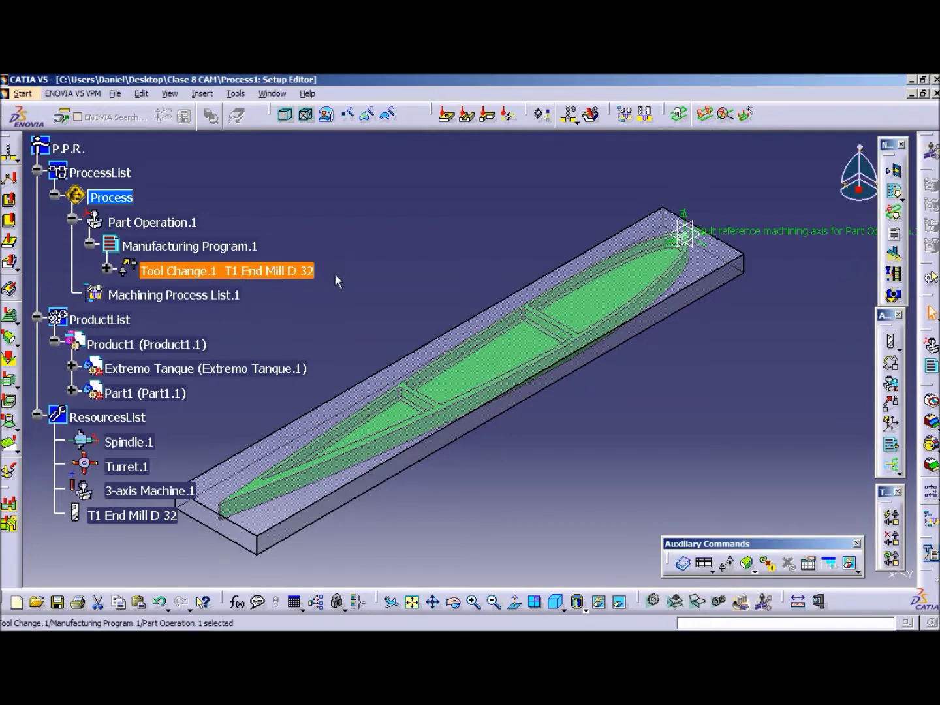
pyautogui.click(202, 93)
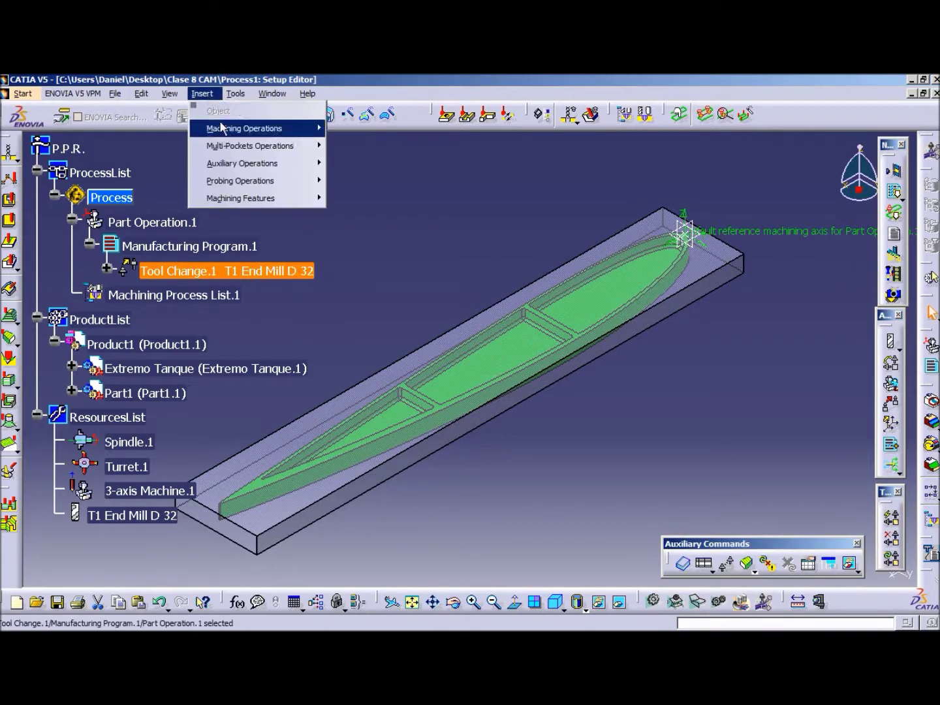
pyautogui.moveTo(365, 163)
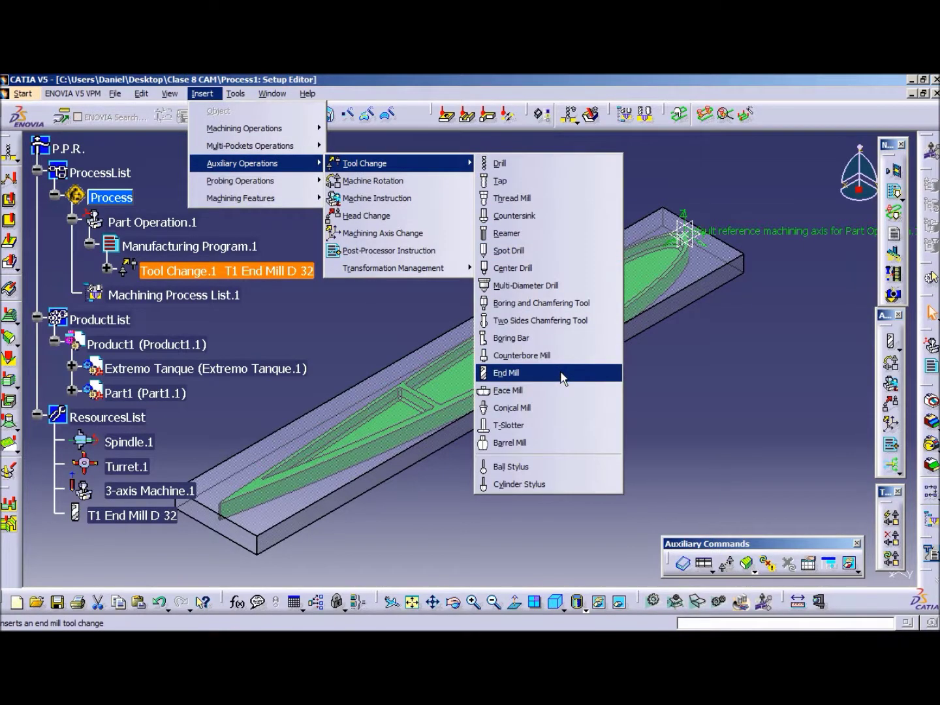
pyautogui.click(562, 376)
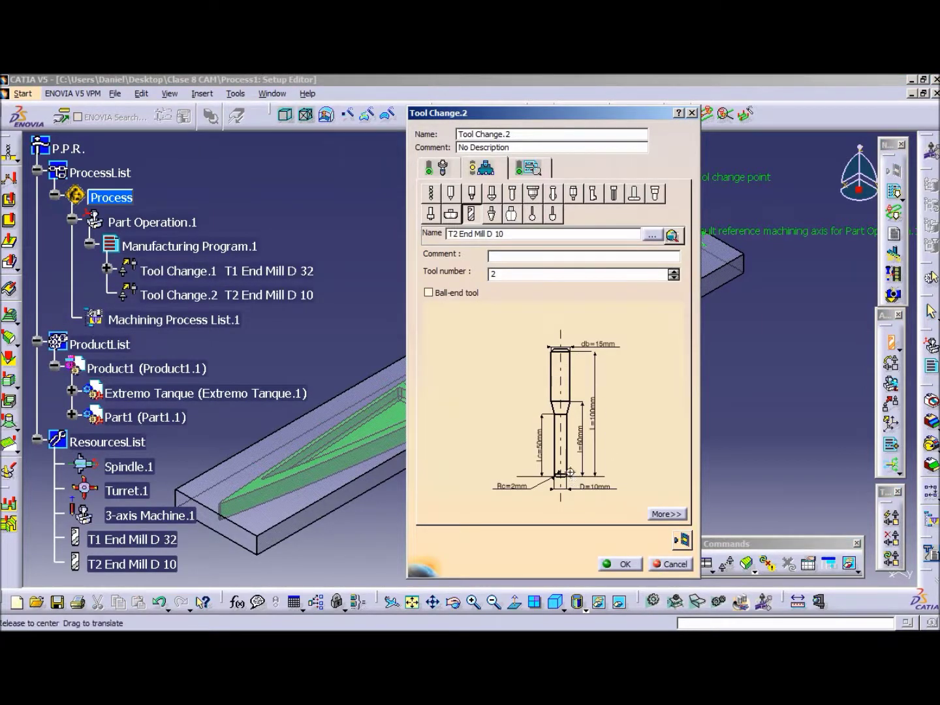
pyautogui.keyDown('ctrl'); pyautogui.moveTo(567, 461); pyautogui.dragTo(567, 399, button='middle'); pyautogui.keyUp('ctrl')
pyautogui.moveTo(608, 486)
pyautogui.keyDown('ctrl'); pyautogui.mouseDown(button='middle')
pyautogui.moveTo(608, 457)
pyautogui.moveTo(614, 467)
pyautogui.mouseUp(button='middle'); pyautogui.keyUp('ctrl')
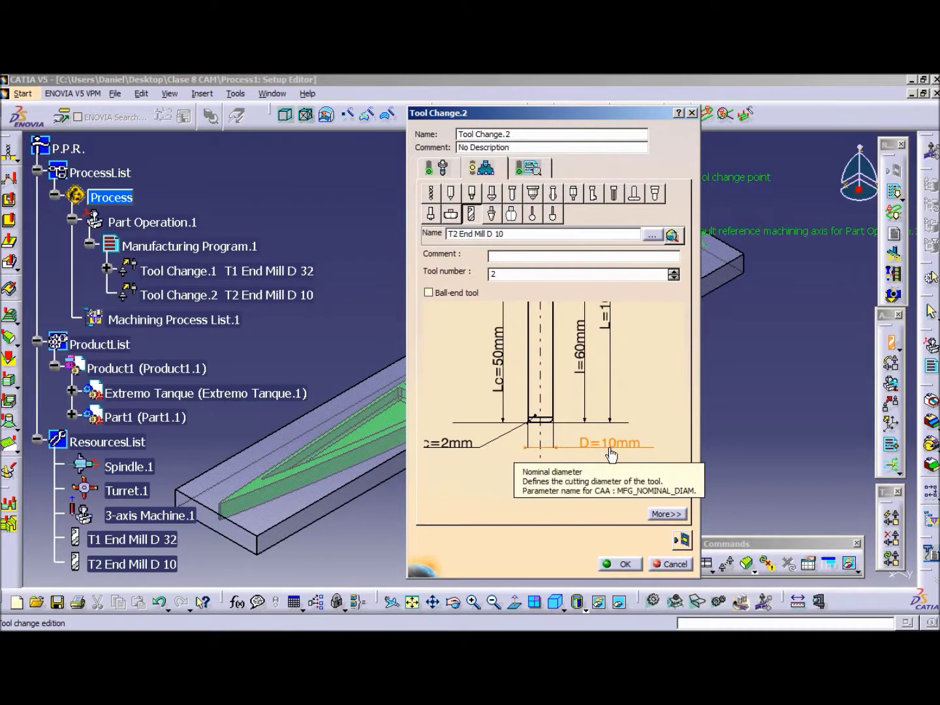
pyautogui.click(628, 564)
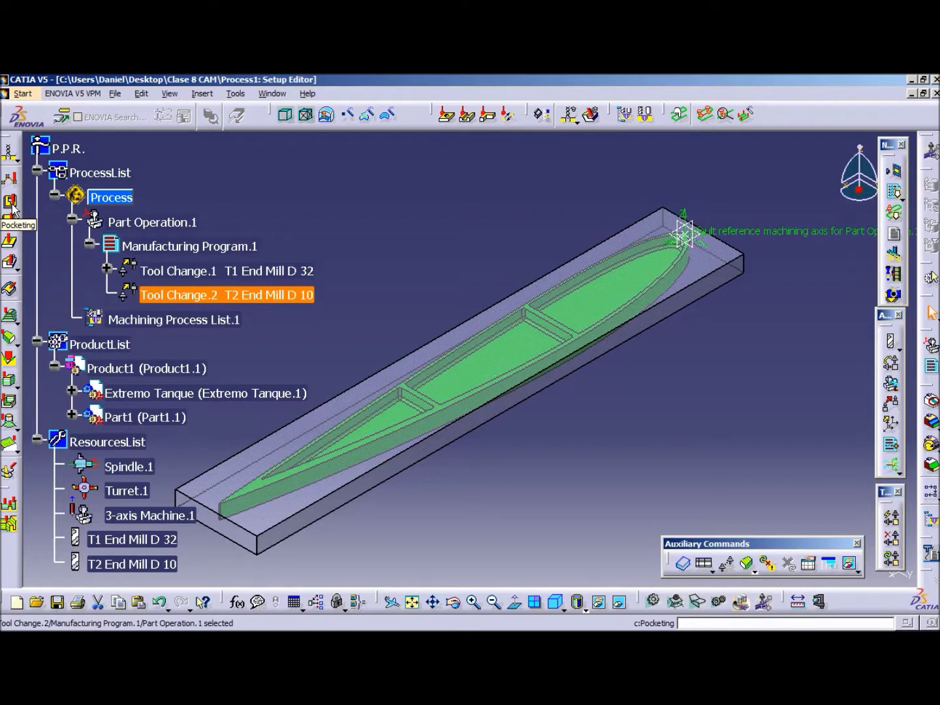
# Step: Create Pocketing.1 under Tool Change.2 and switch it from Open Pocket to Closed Pocket
pyautogui.click(13, 208)
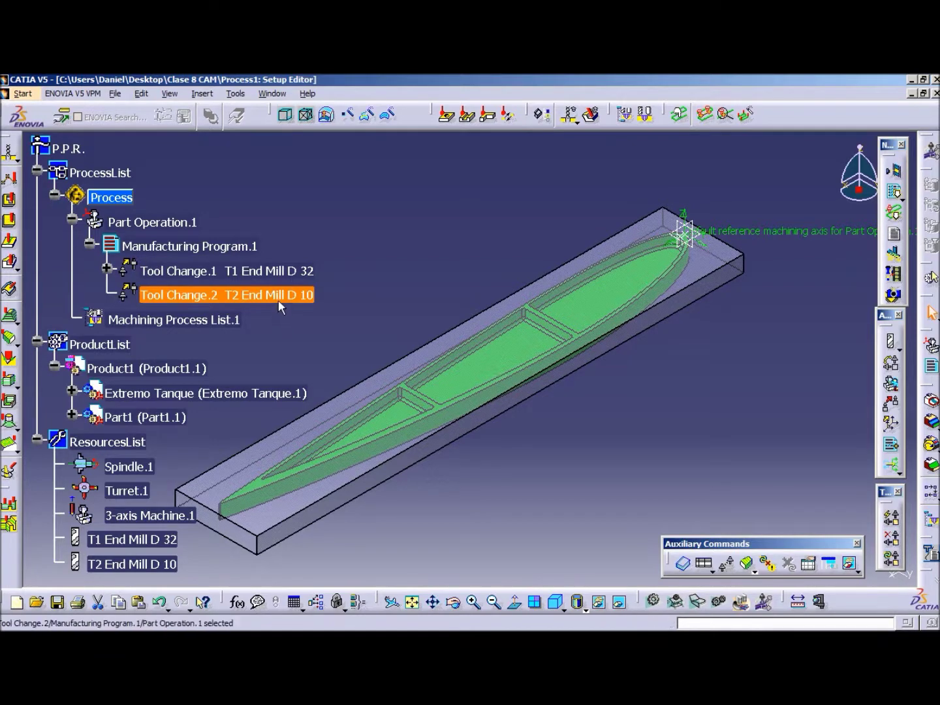
pyautogui.click(13, 204)
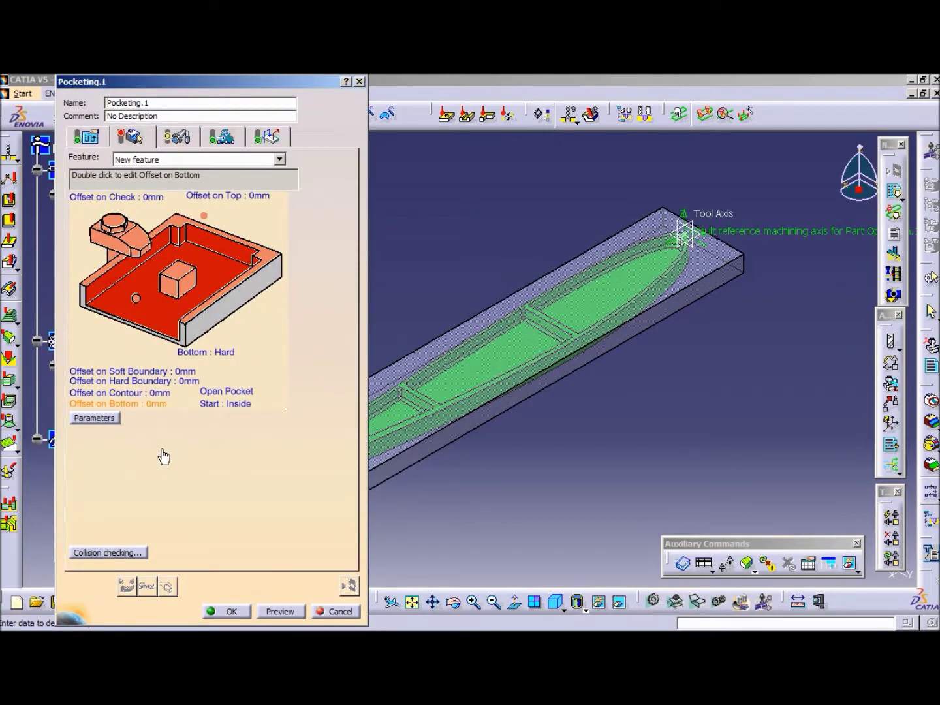
pyautogui.click(219, 393)
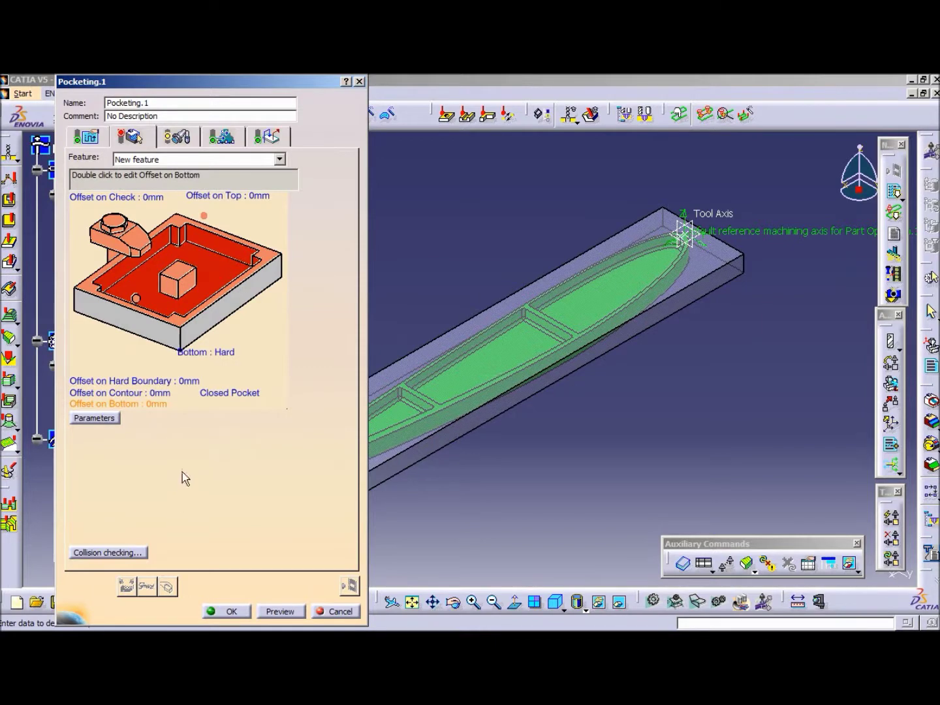
# Step: Try picking the pocket contour By Belt of Faces, then exit face selection
pyautogui.rightClick(226, 257)
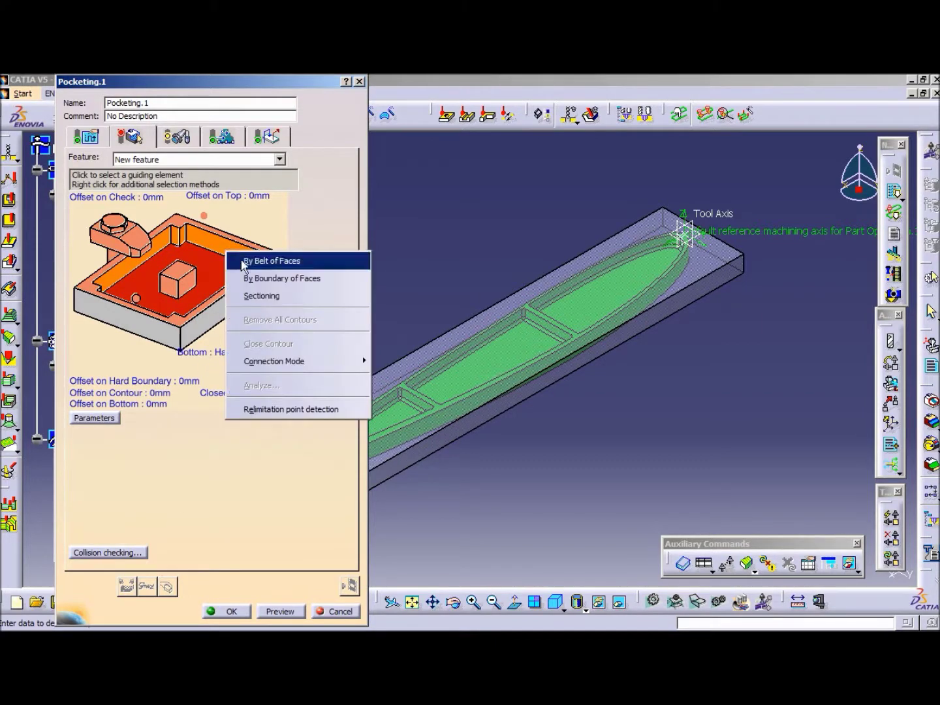
pyautogui.click(278, 282)
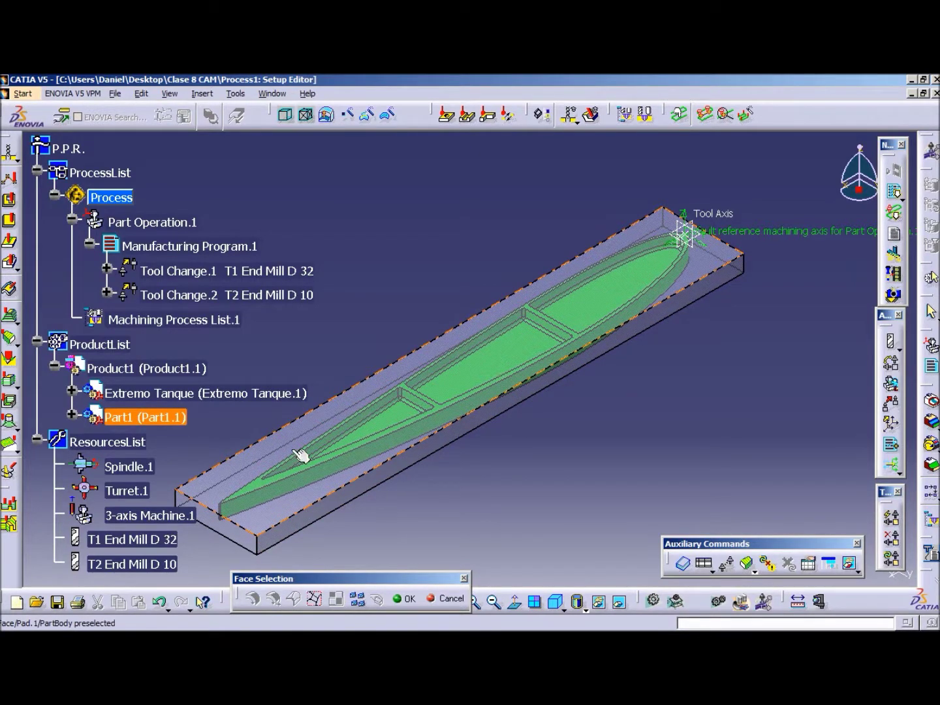
pyautogui.doubleClick(765, 434)
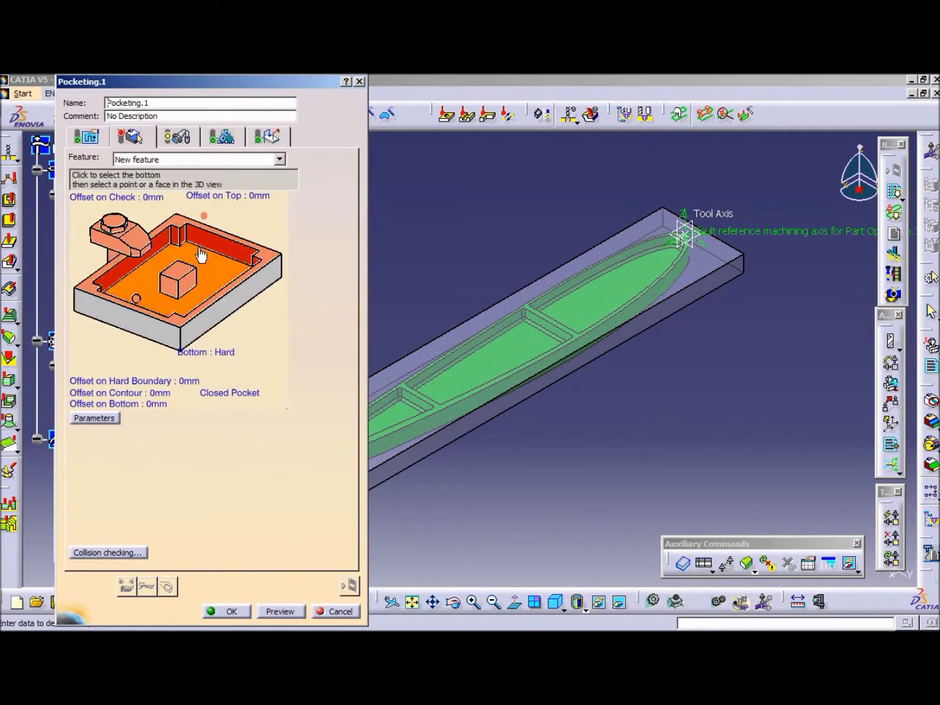
# Step: Hide the transparent stock block and bring back the contour selection methods
pyautogui.rightClick(708, 288)
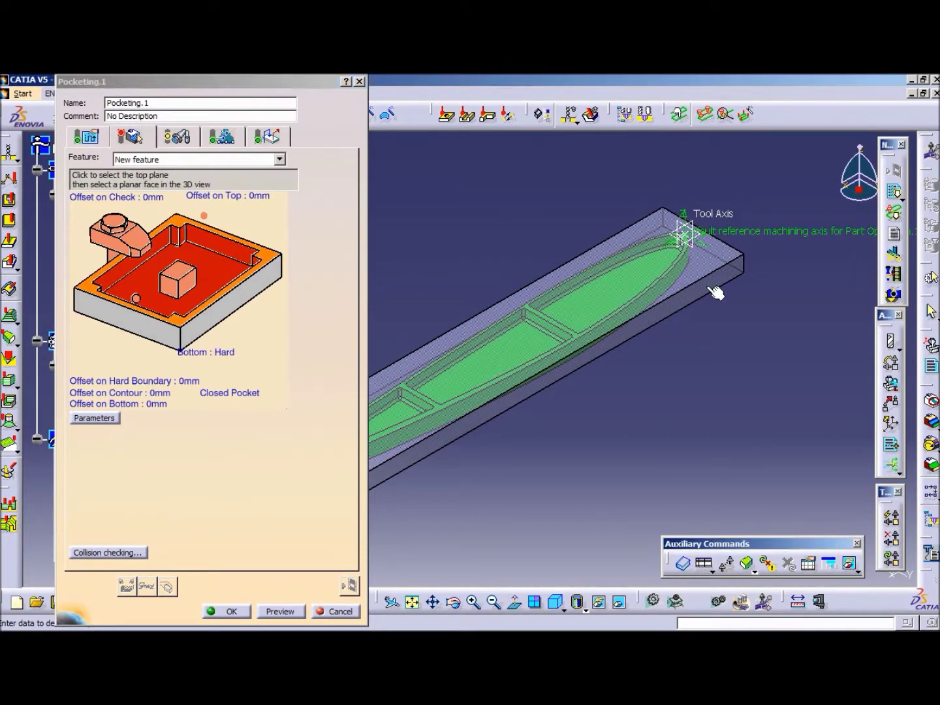
pyautogui.click(738, 332)
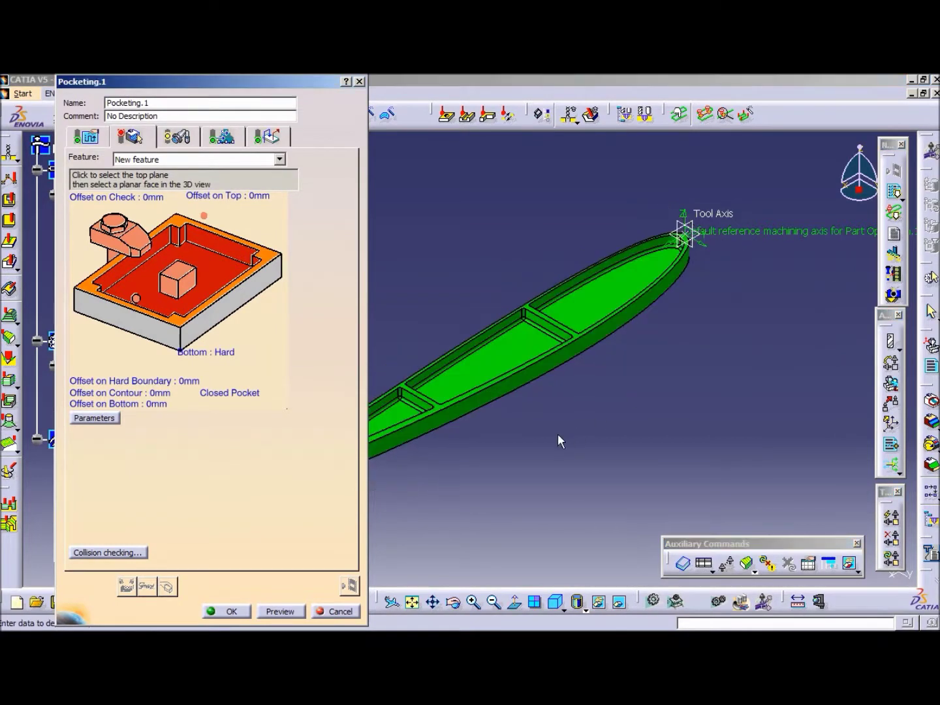
pyautogui.rightClick(215, 244)
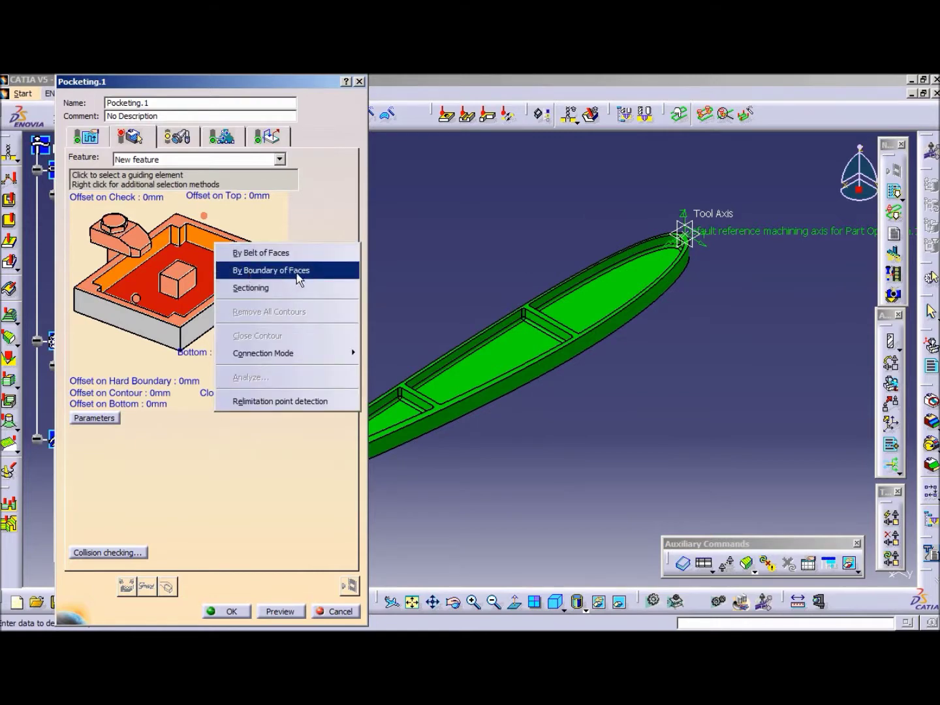
# Step: Define the pocket contour By Boundary of Faces from the end pocket's floor face
pyautogui.click(330, 277)
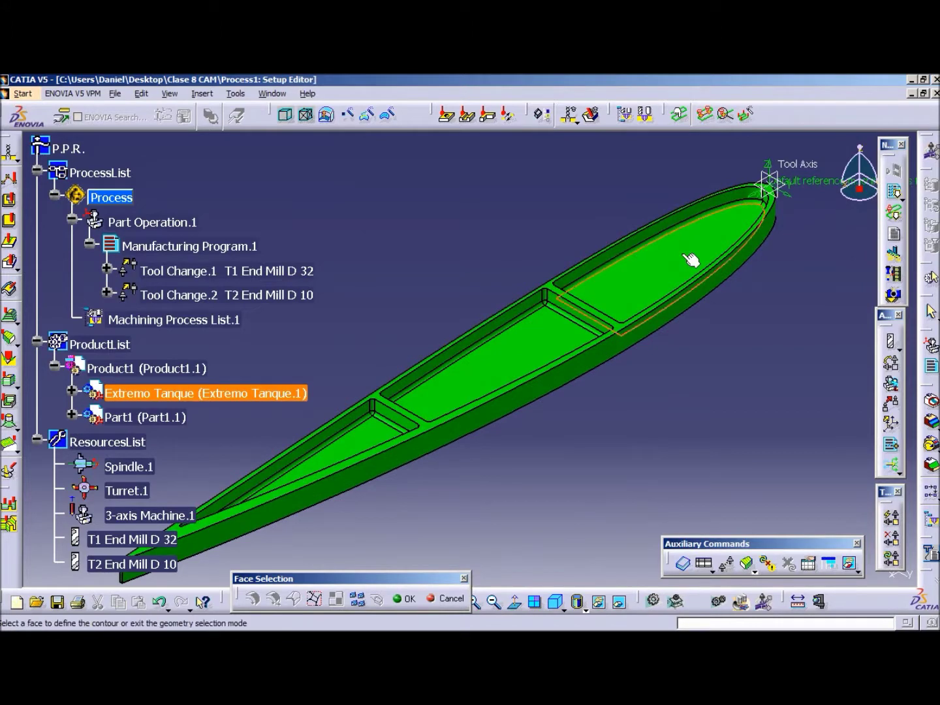
pyautogui.click(691, 260)
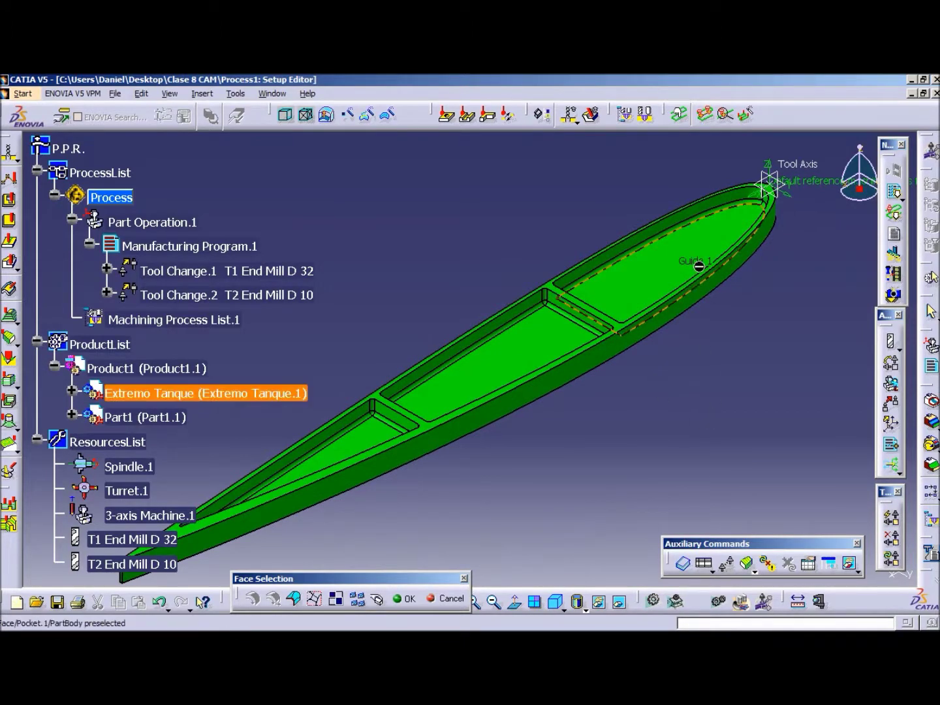
pyautogui.doubleClick(699, 421)
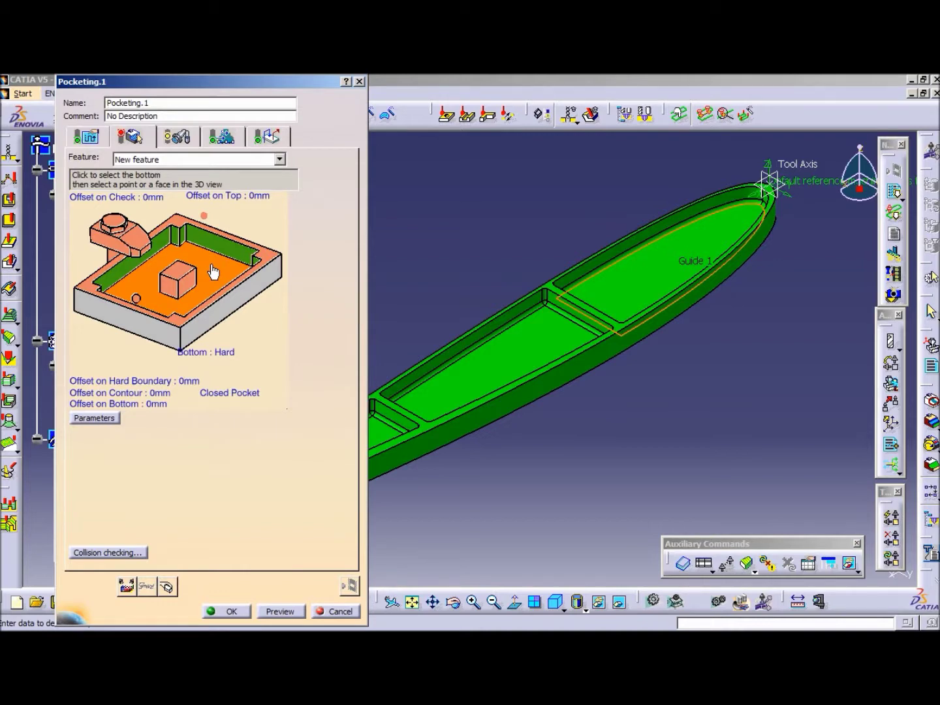
# Step: Set the pocket floor as Bottom and the part's top face as Top, then compute the tool path
pyautogui.click(214, 272)
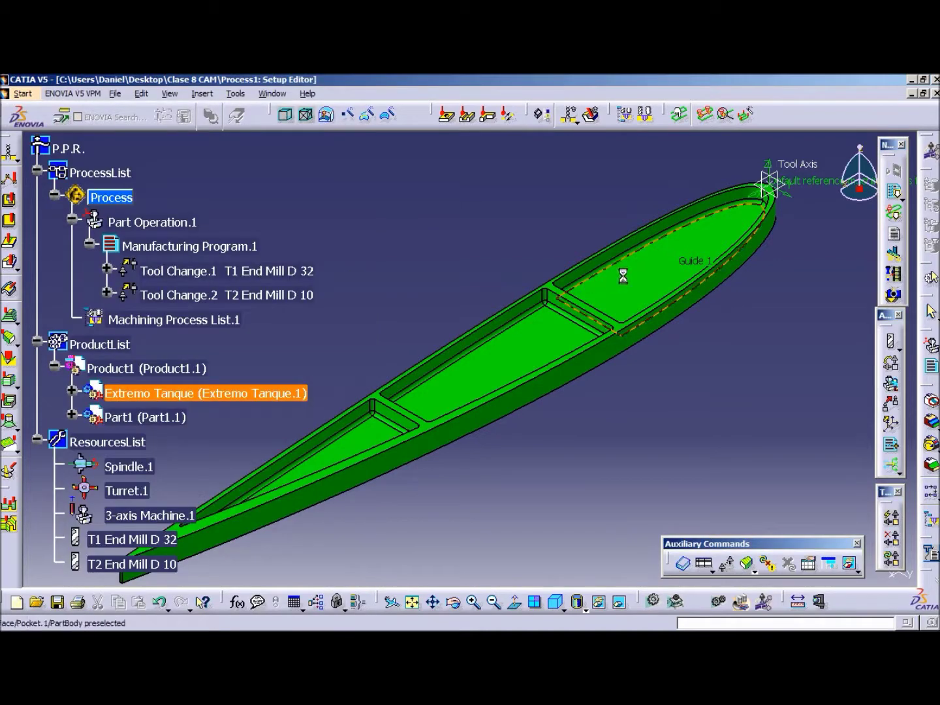
pyautogui.click(631, 282)
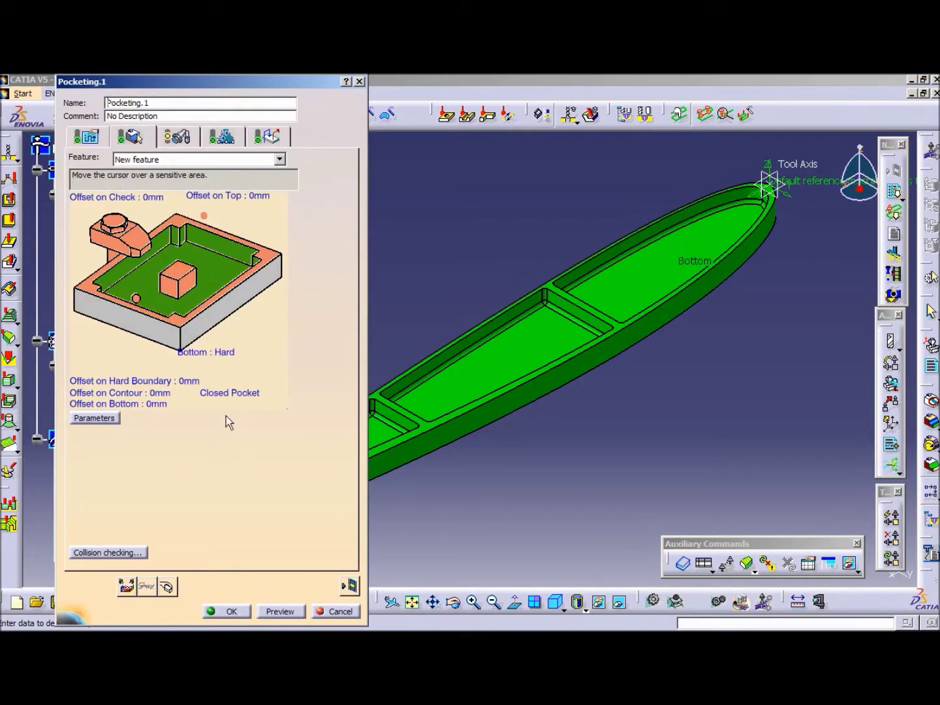
pyautogui.click(273, 261)
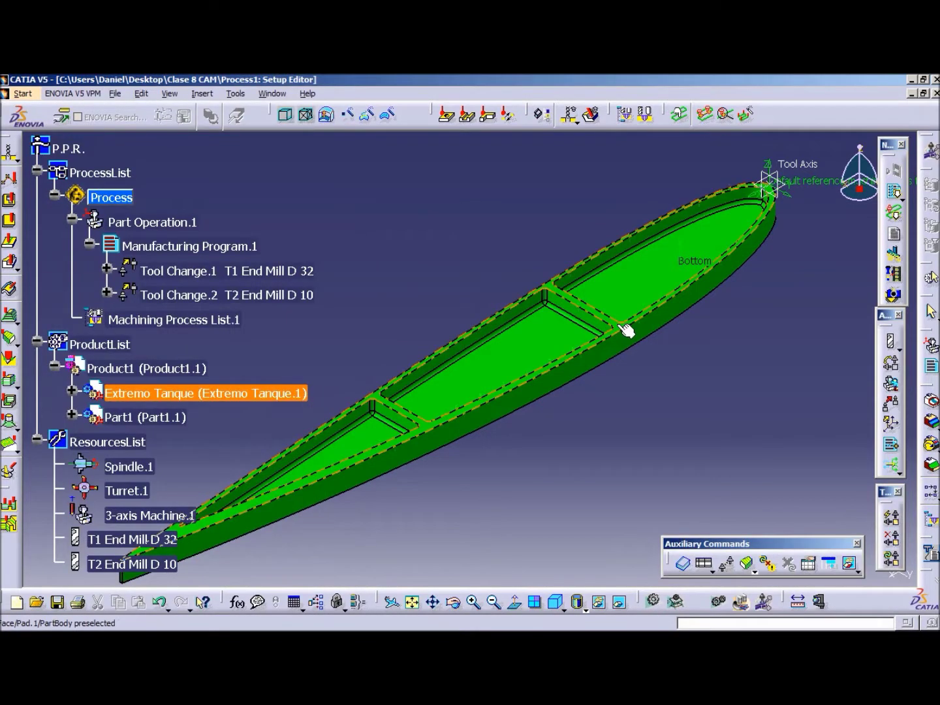
pyautogui.click(626, 330)
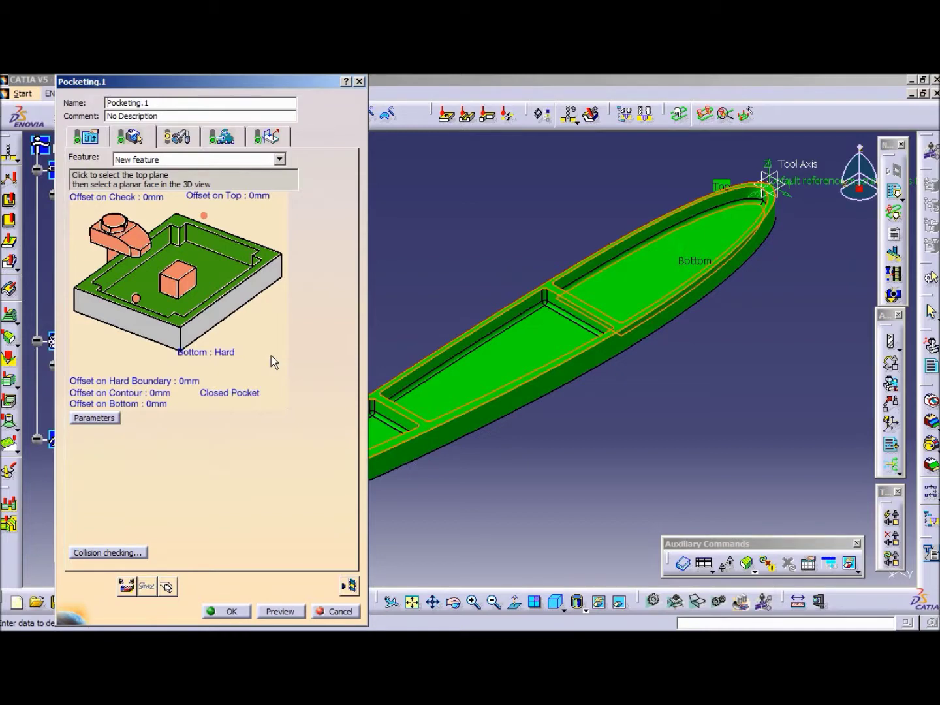
pyautogui.click(346, 585)
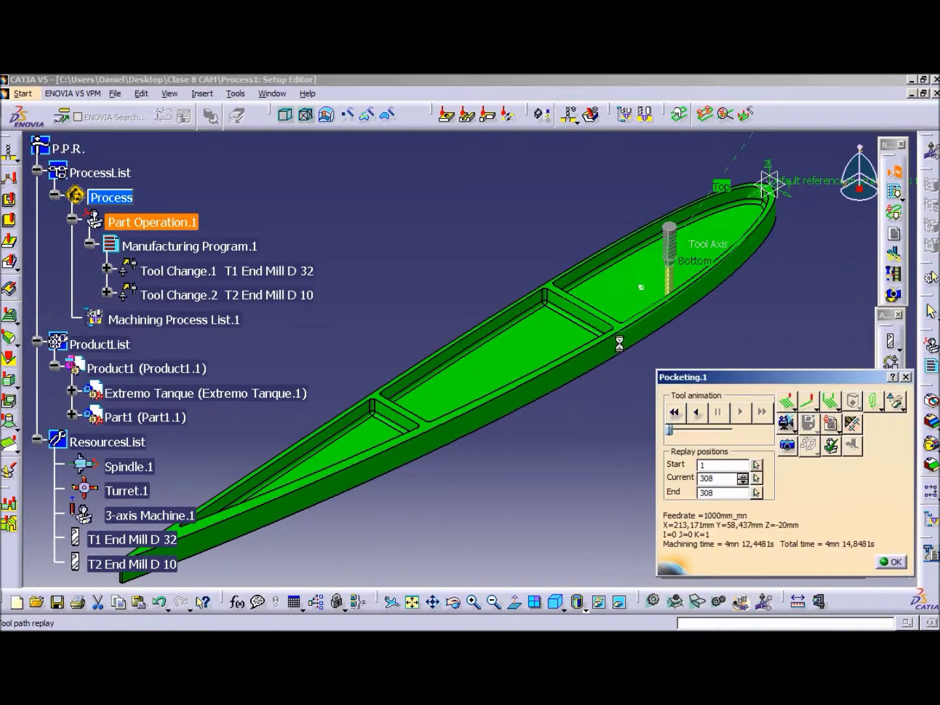
# Step: Switch the Pocketing.1 replay to video mode showing the uncut stock block
pyautogui.moveTo(626, 342)
pyautogui.mouseDown(button='middle')
pyautogui.moveTo(501, 385)
pyautogui.moveTo(561, 319)
pyautogui.moveTo(509, 340)
pyautogui.moveTo(530, 262)
pyautogui.mouseUp(button='middle')
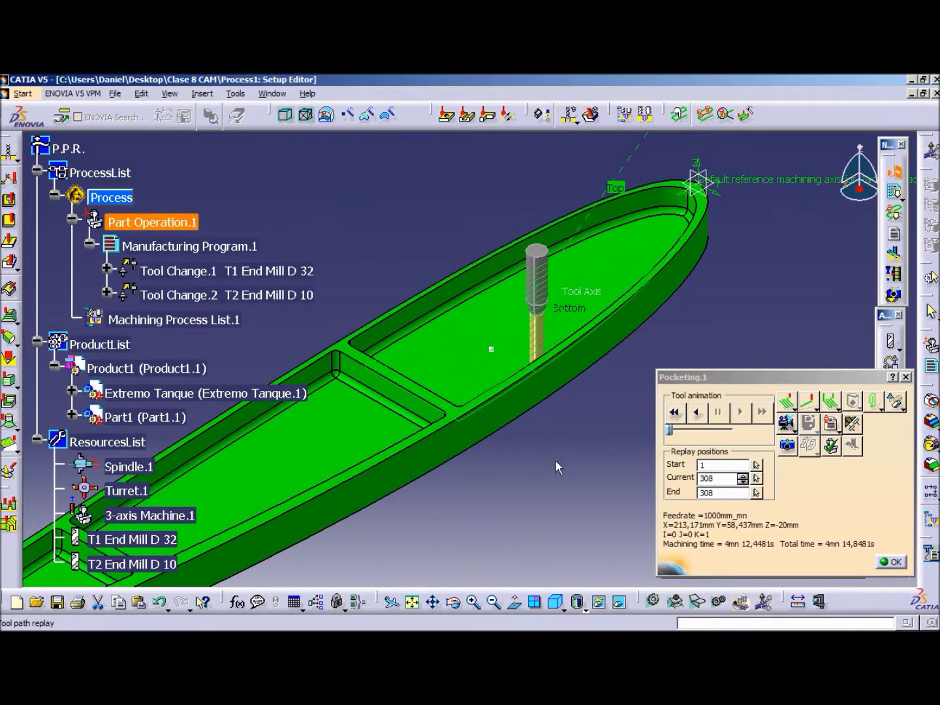
pyautogui.click(788, 424)
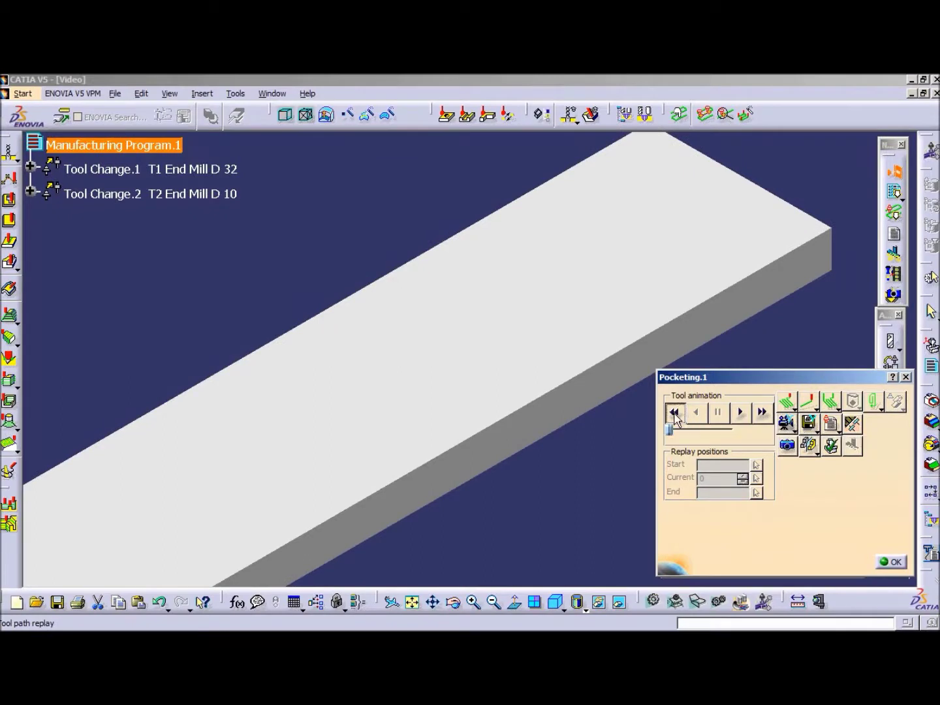
# Step: Play the Pocketing.1 video simulation until the closed pocket is fully cut, then close it
pyautogui.click(746, 414)
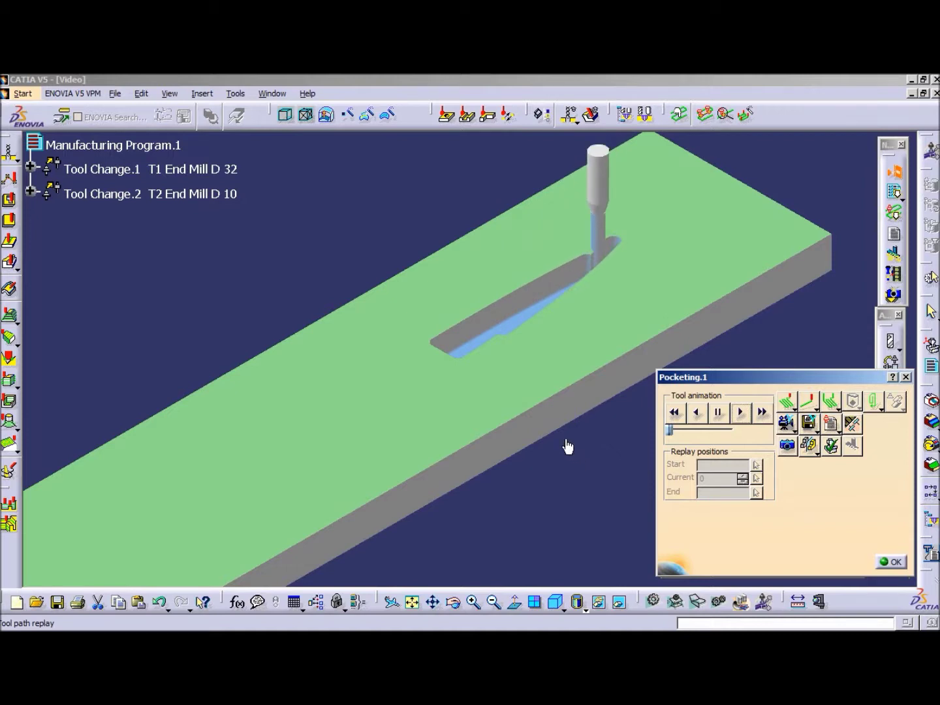
pyautogui.moveTo(676, 431); pyautogui.dragTo(713, 433)
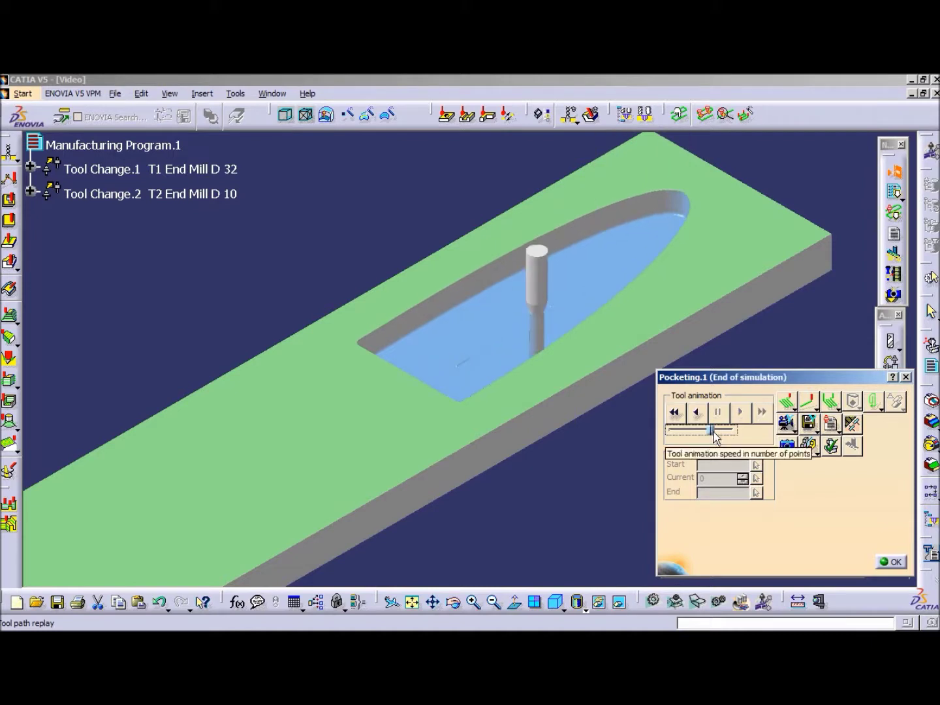
pyautogui.moveTo(711, 431); pyautogui.dragTo(666, 431)
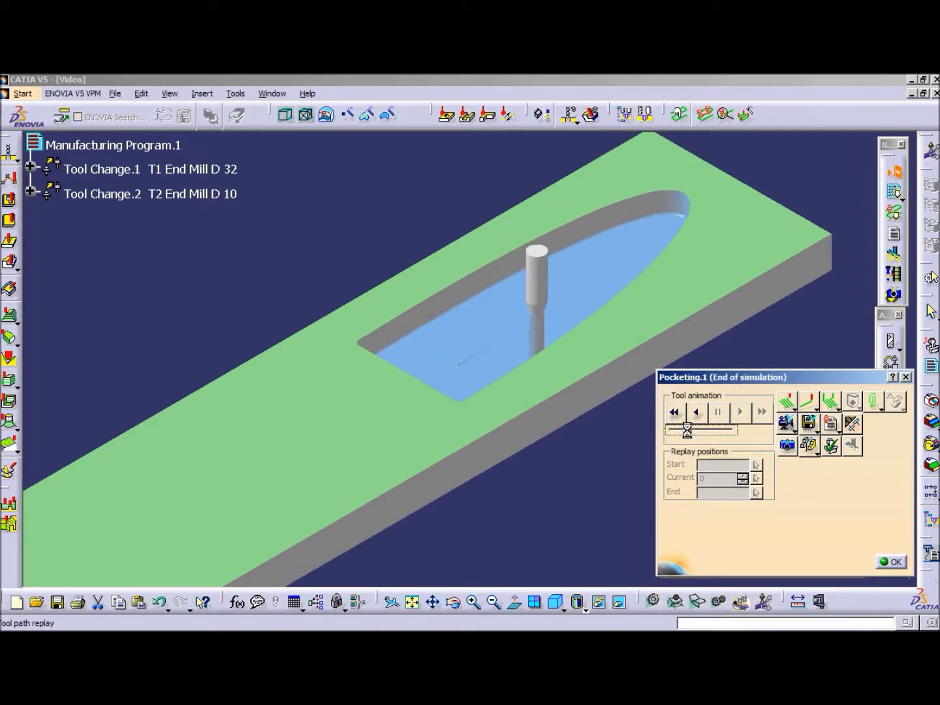
pyautogui.click(890, 562)
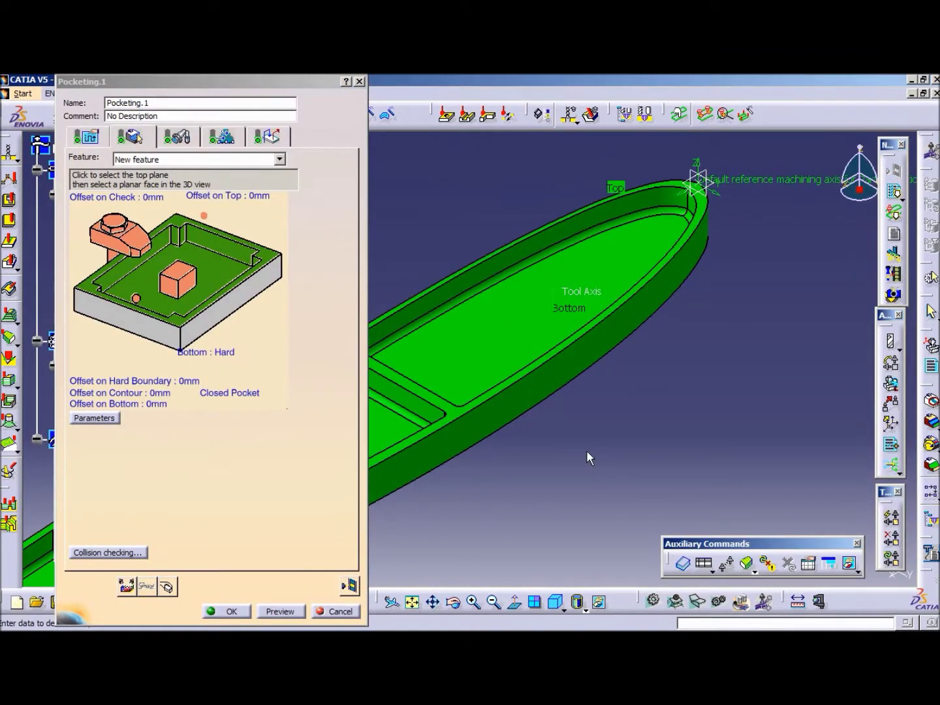
# Step: Confirm Pocketing.1 and start a new pocketing after it under Tool Change.2
pyautogui.click(229, 612)
pyautogui.moveTo(350, 268); pyautogui.dragTo(397, 241, button='middle')
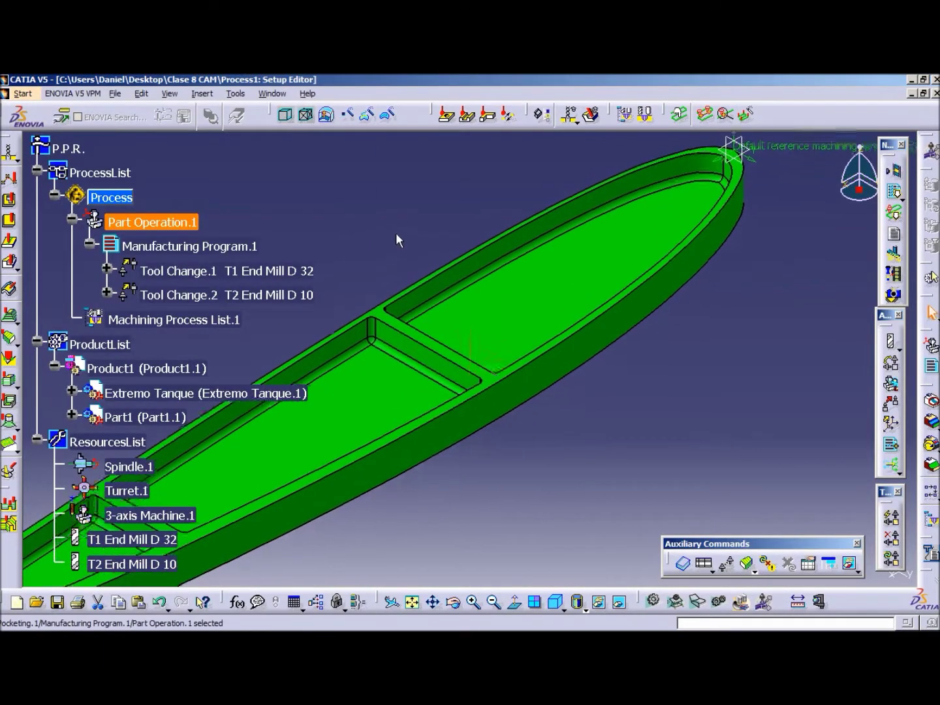
pyautogui.click(106, 292)
pyautogui.click(209, 320)
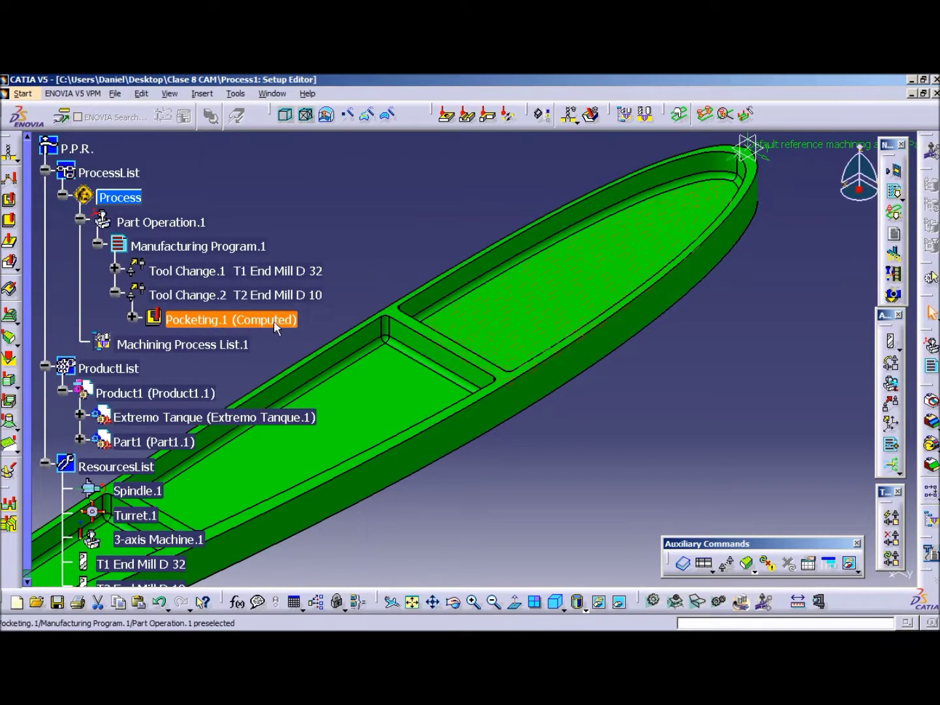
pyautogui.click(7, 203)
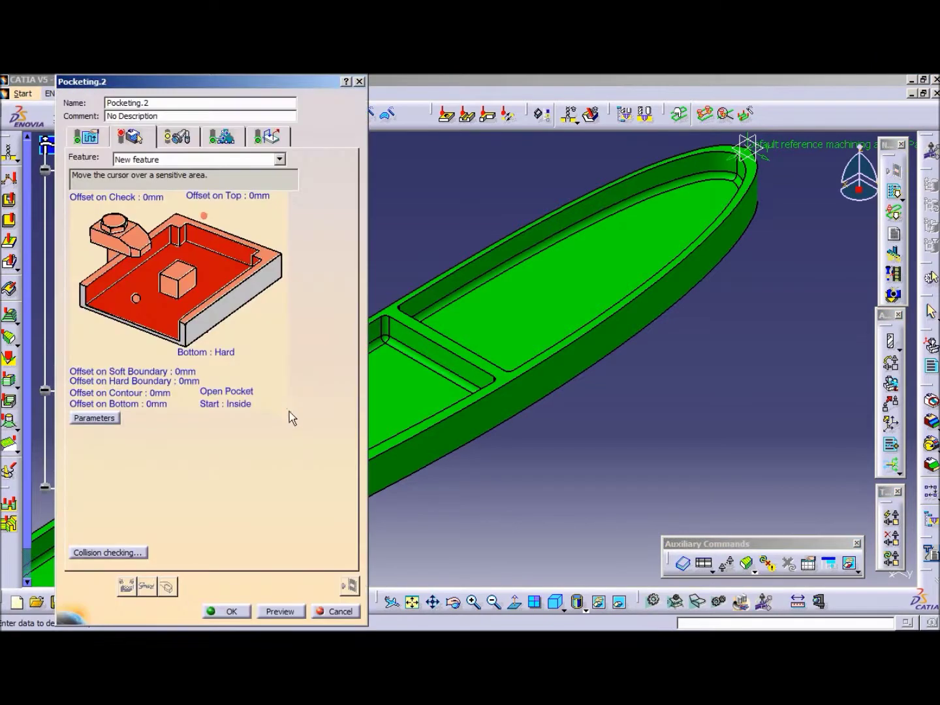
# Step: Make Pocketing.2 a closed pocket guided by the middle pocket's floor face
pyautogui.click(236, 396)
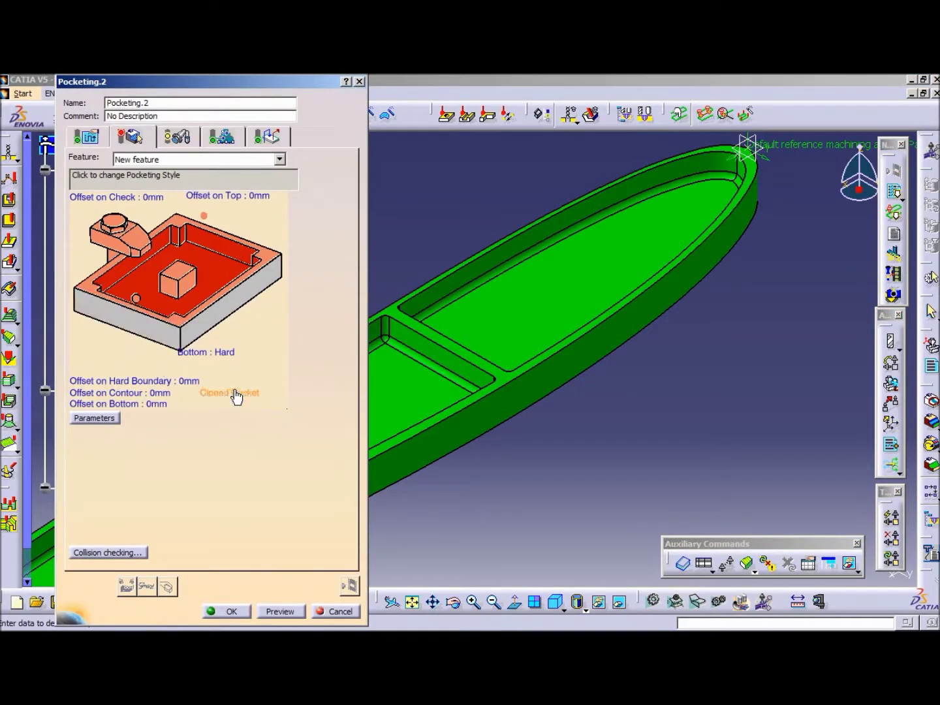
pyautogui.rightClick(229, 249)
pyautogui.click(274, 276)
pyautogui.moveTo(443, 403)
pyautogui.mouseDown(button='middle')
pyautogui.moveTo(616, 369)
pyautogui.moveTo(544, 374)
pyautogui.mouseUp(button='middle')
pyautogui.click(544, 374)
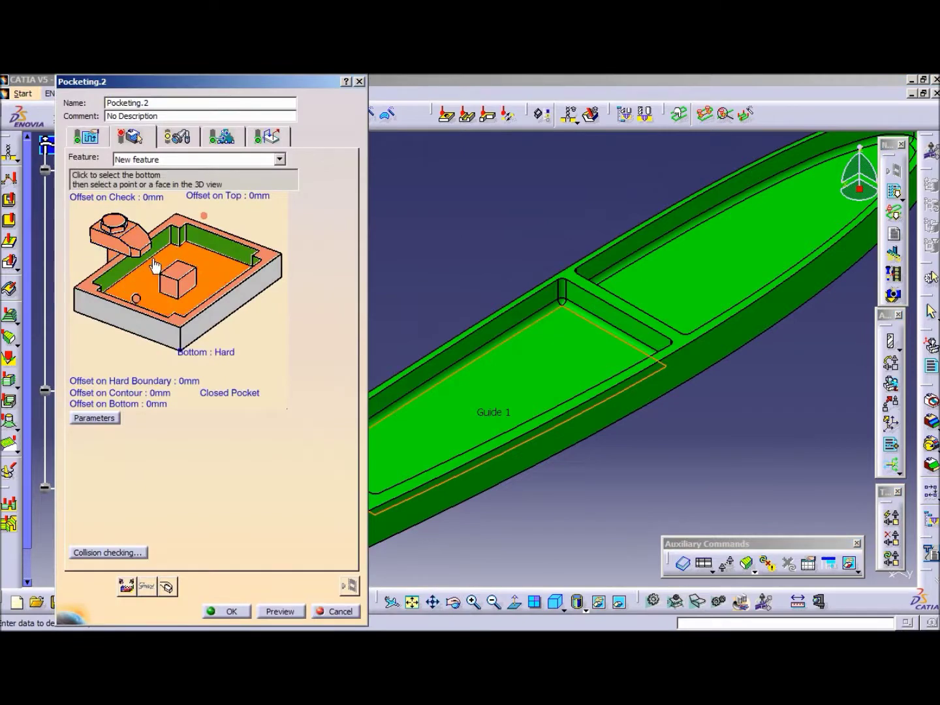
# Step: Set the middle pocket floor as Bottom and the top face as Top, then compute the path
pyautogui.click(213, 269)
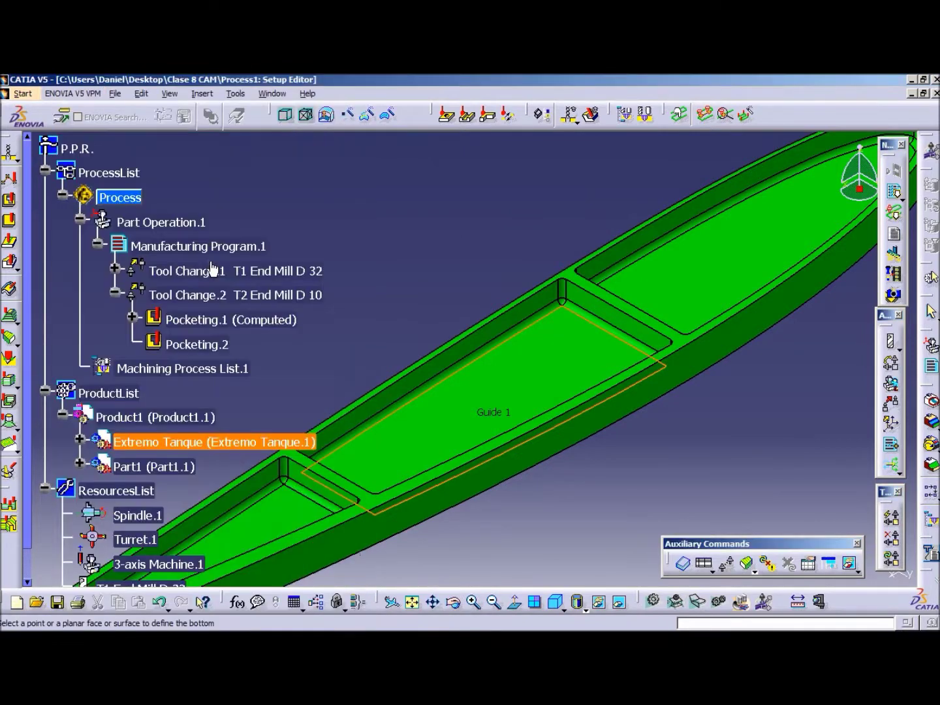
pyautogui.click(566, 378)
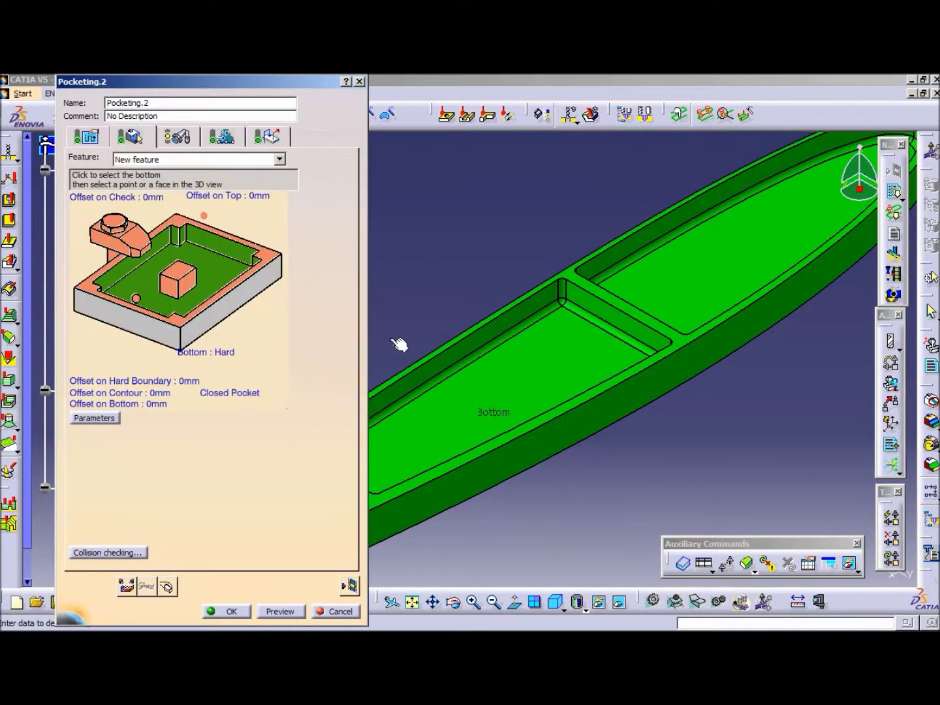
pyautogui.click(184, 226)
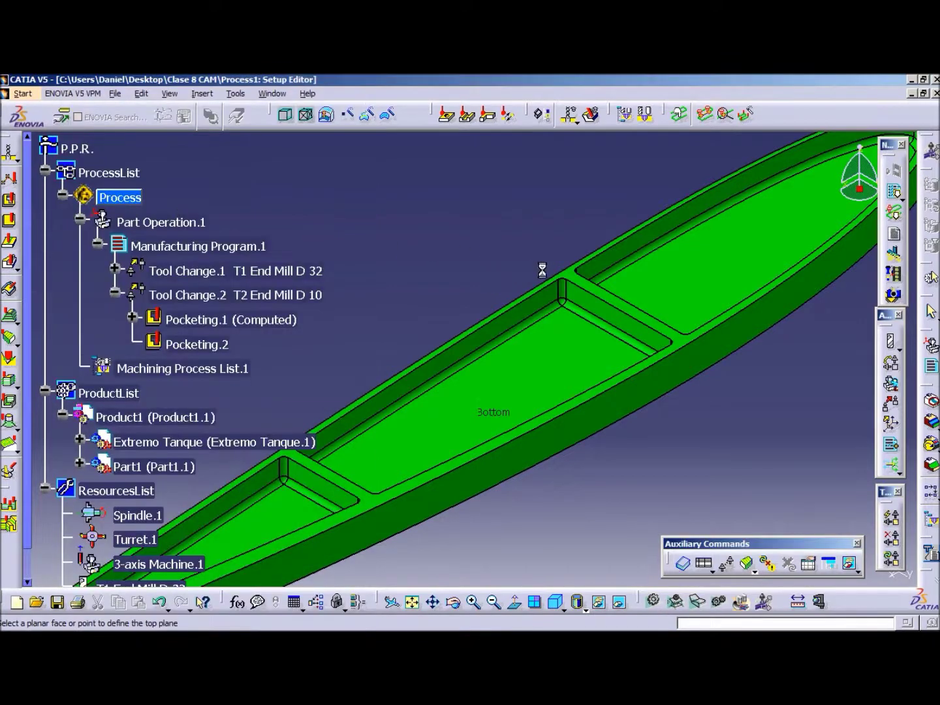
pyautogui.click(568, 278)
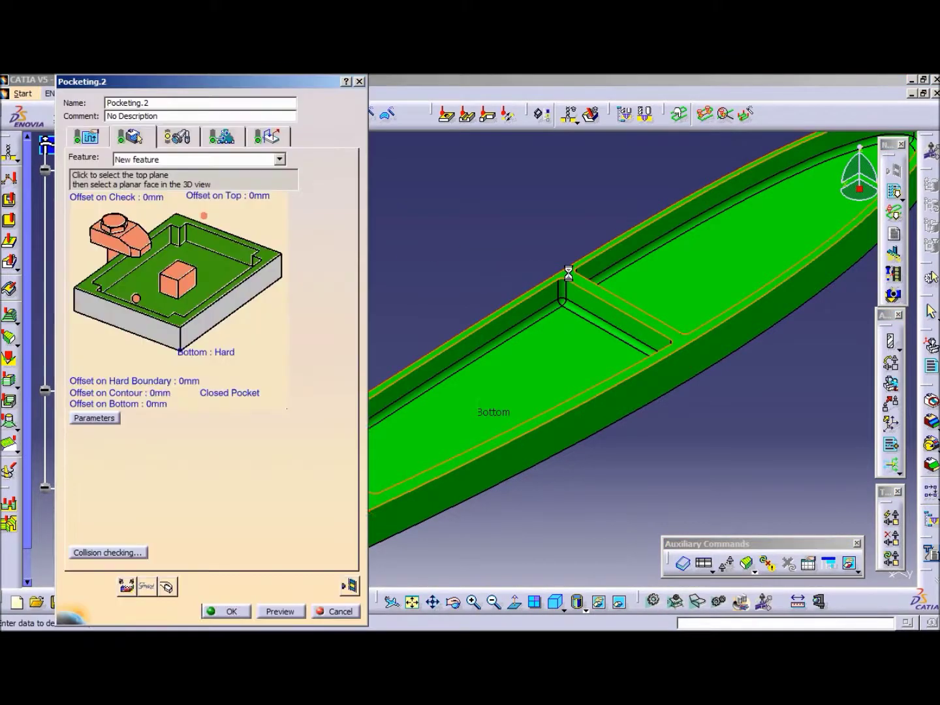
pyautogui.click(351, 586)
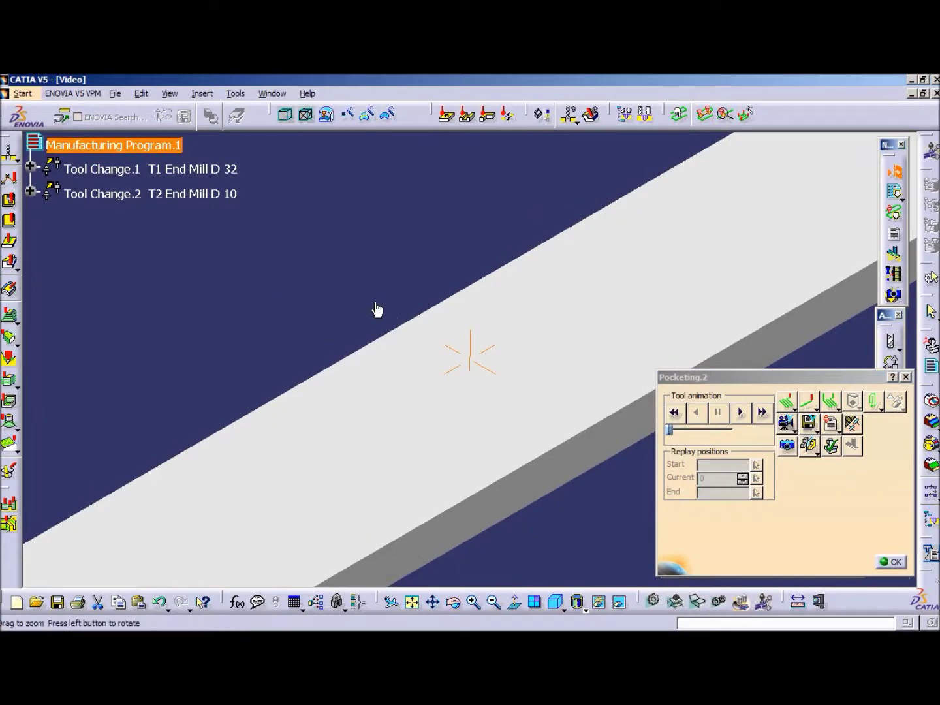
# Step: Video-simulate Pocketing.2 until the middle pocket is cut beside the first
pyautogui.moveTo(377, 308)
pyautogui.mouseDown(button='middle')
pyautogui.moveTo(461, 320)
pyautogui.moveTo(441, 342)
pyautogui.mouseUp(button='middle')
pyautogui.click(680, 416)
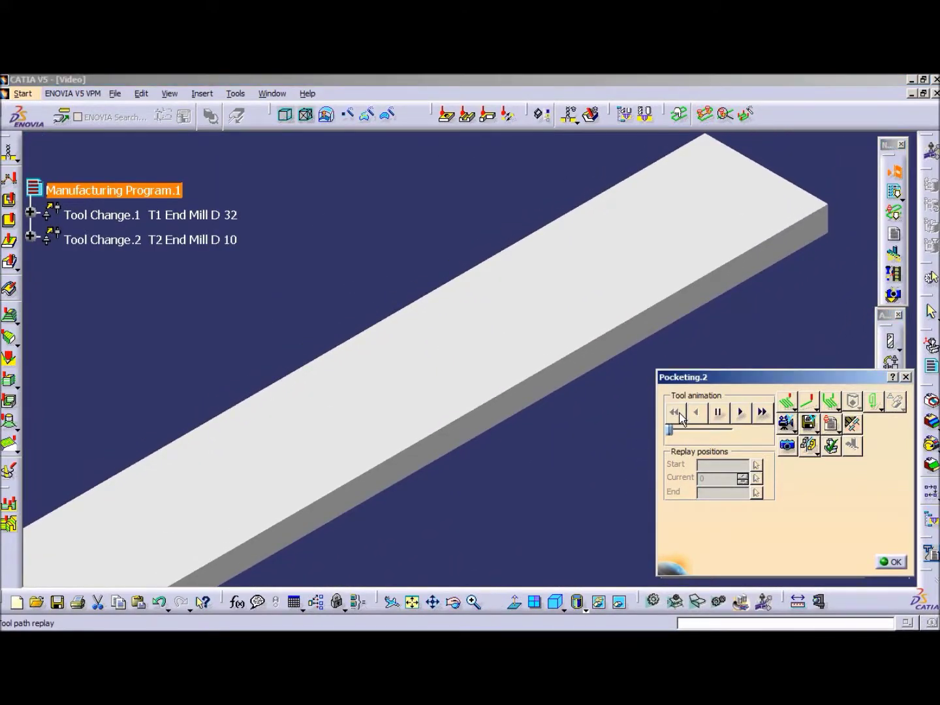
pyautogui.click(742, 413)
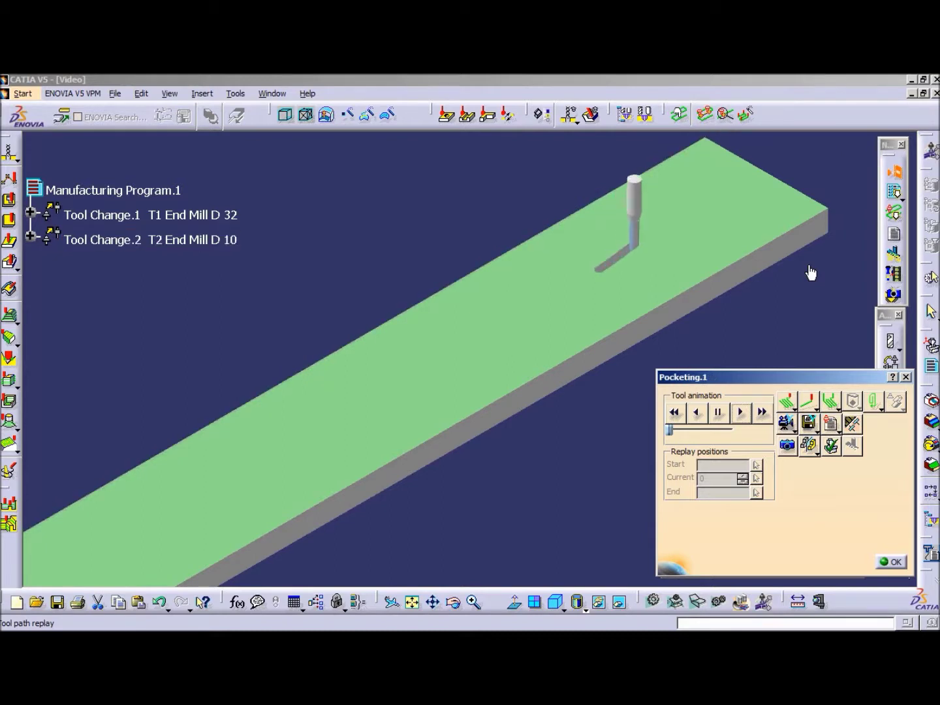
pyautogui.moveTo(670, 431); pyautogui.dragTo(690, 431)
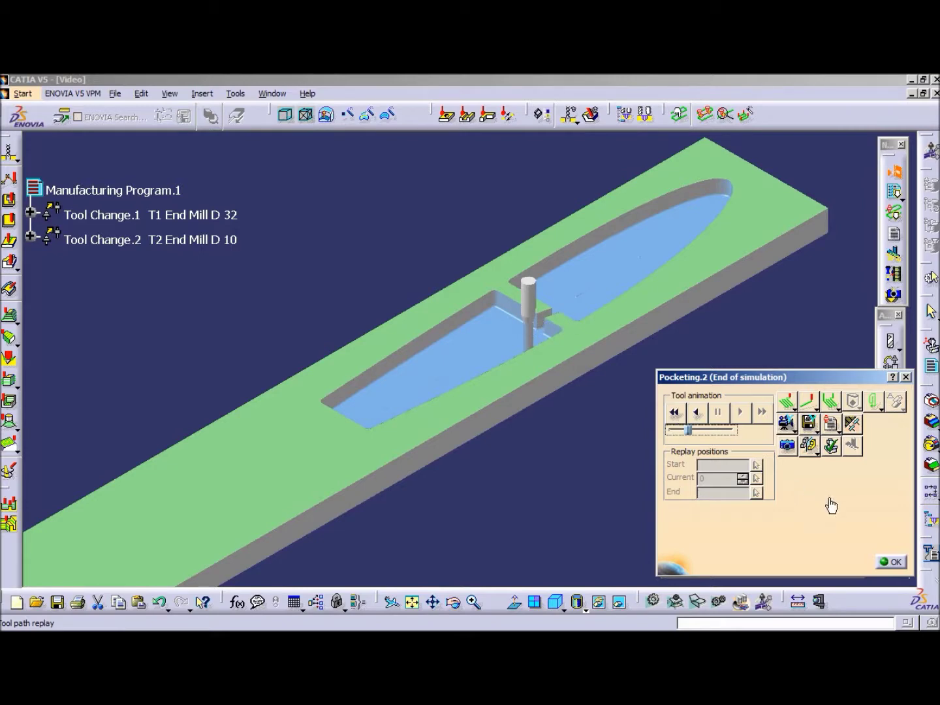
pyautogui.click(891, 561)
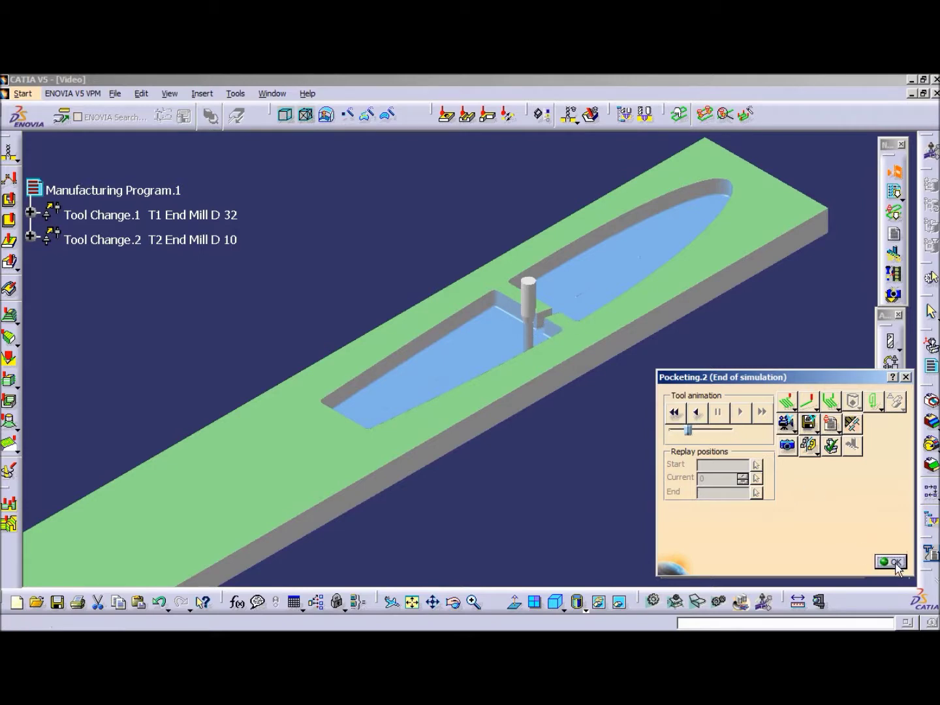
pyautogui.click(269, 138)
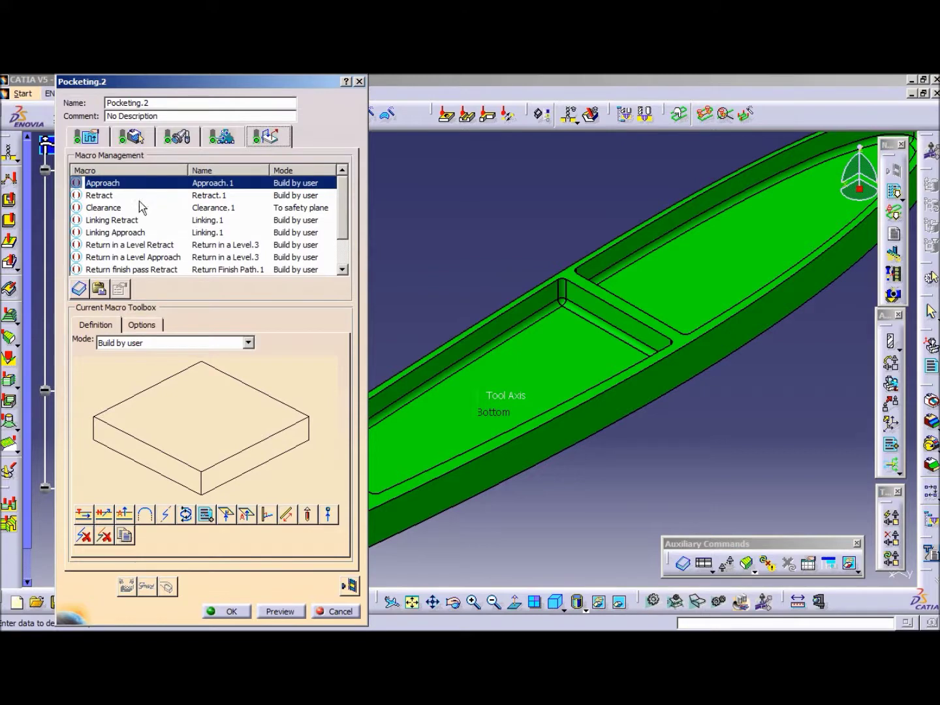
# Step: Activate an axial approach macro on Pocketing.2 with a 100mm distance
pyautogui.click(109, 196)
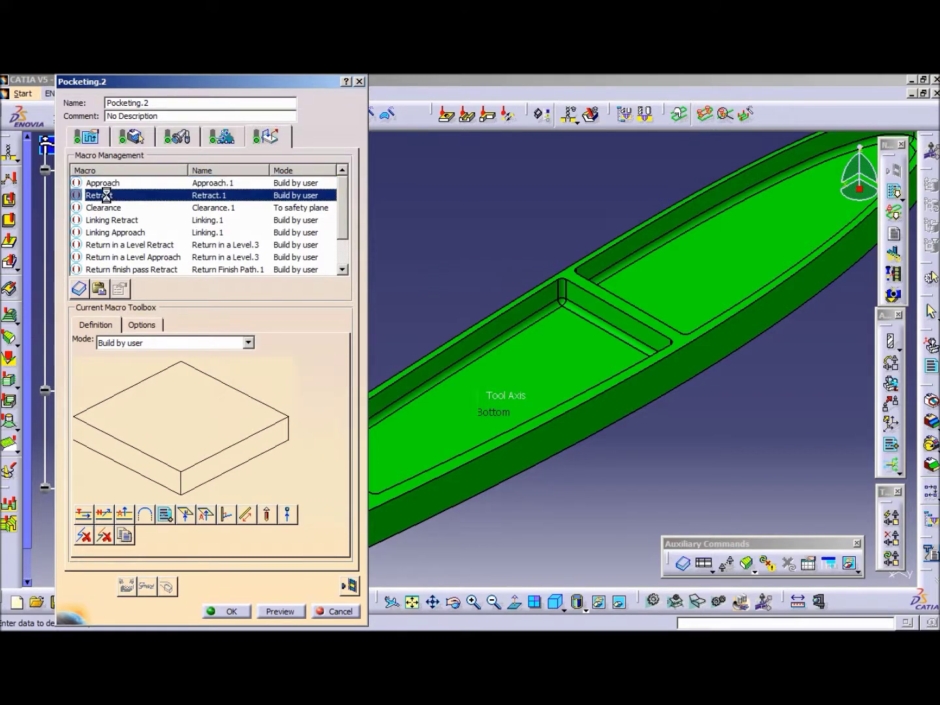
pyautogui.click(104, 183)
pyautogui.click(109, 198)
pyautogui.click(111, 183)
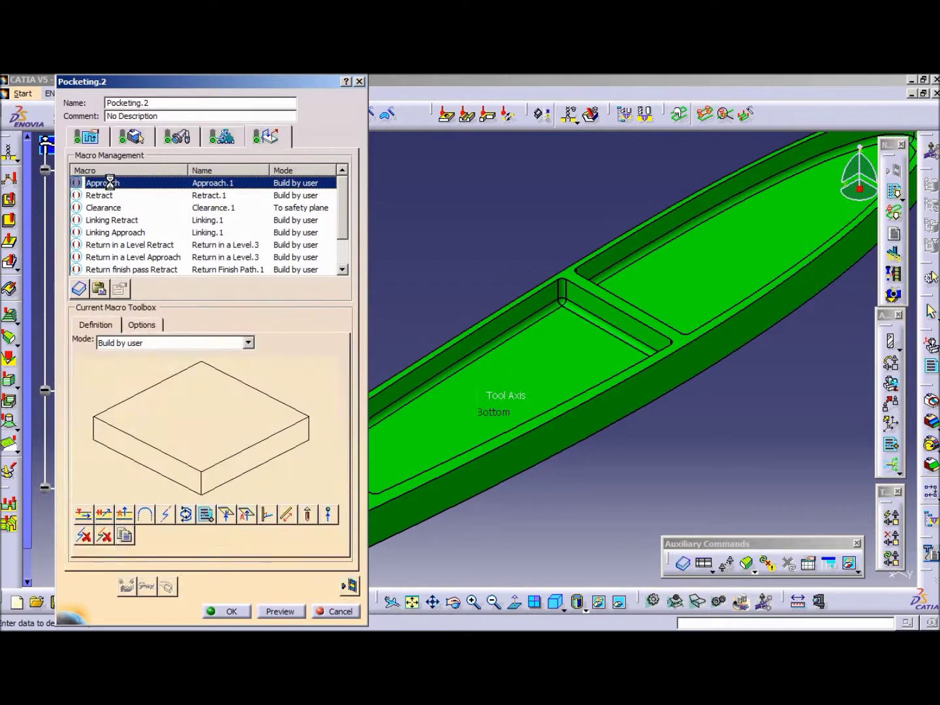
pyautogui.rightClick(111, 183)
pyautogui.click(162, 195)
pyautogui.click(124, 514)
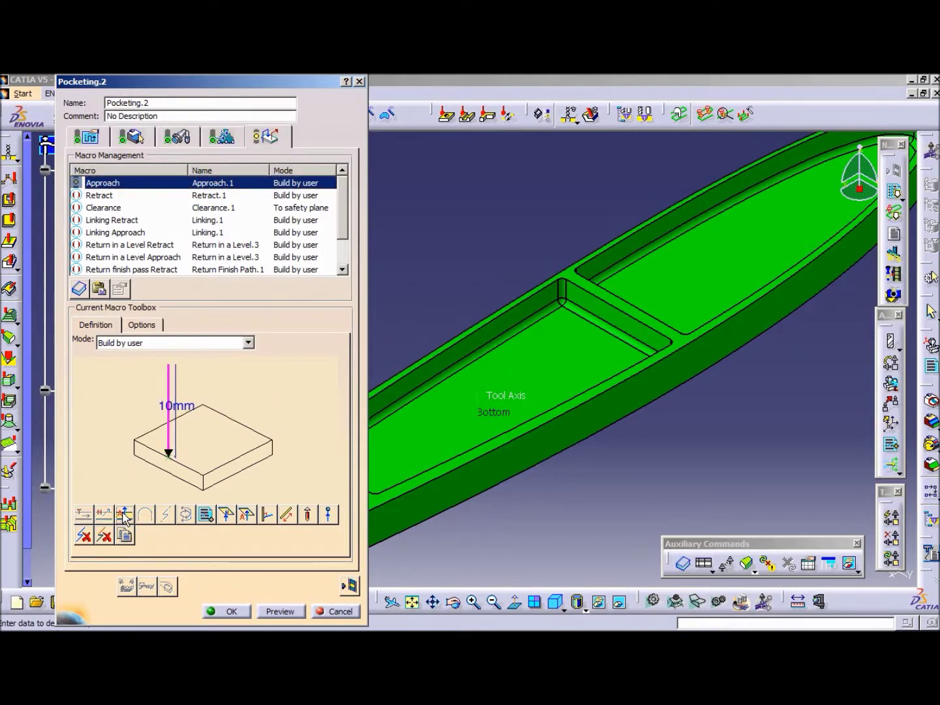
pyautogui.doubleClick(177, 410)
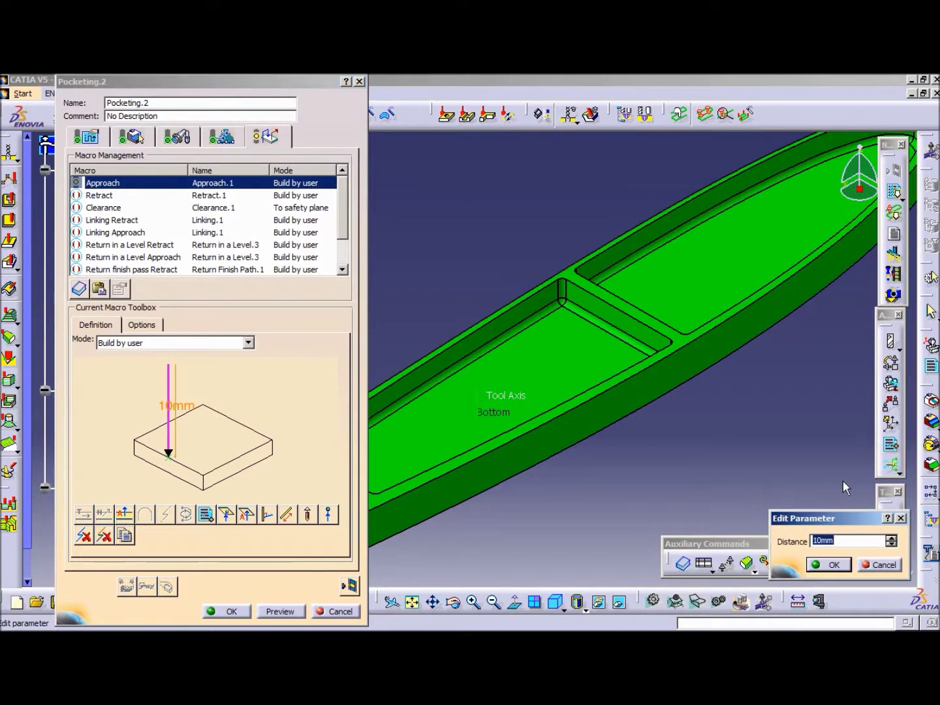
pyautogui.write('100')
pyautogui.click(838, 566)
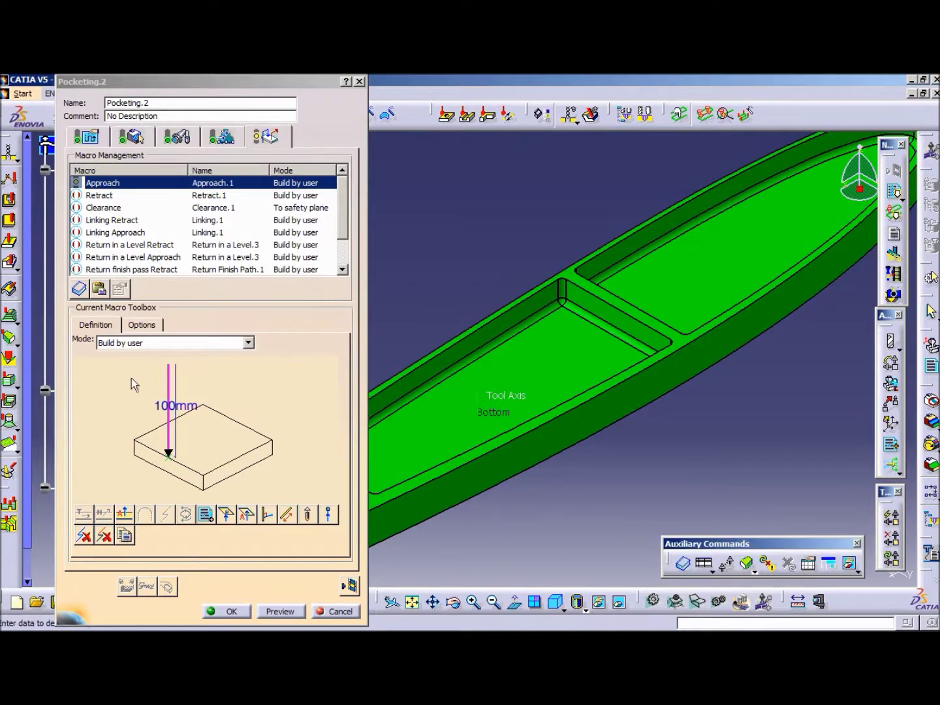
# Step: Activate the retract macro with a 100mm distance and confirm Pocketing.2
pyautogui.click(90, 196)
pyautogui.rightClick(96, 196)
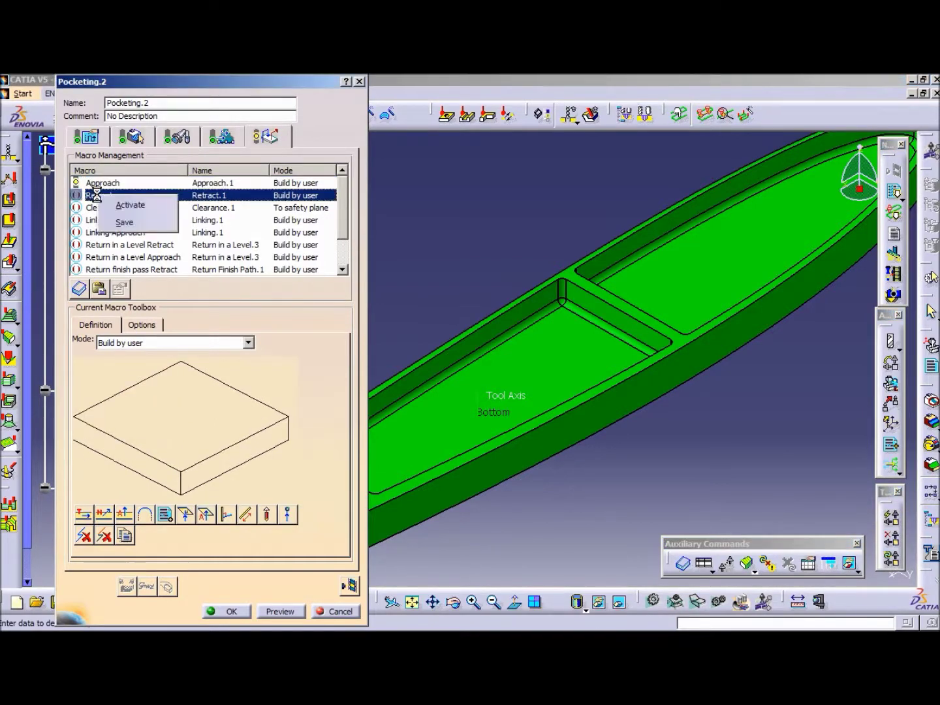
pyautogui.click(115, 206)
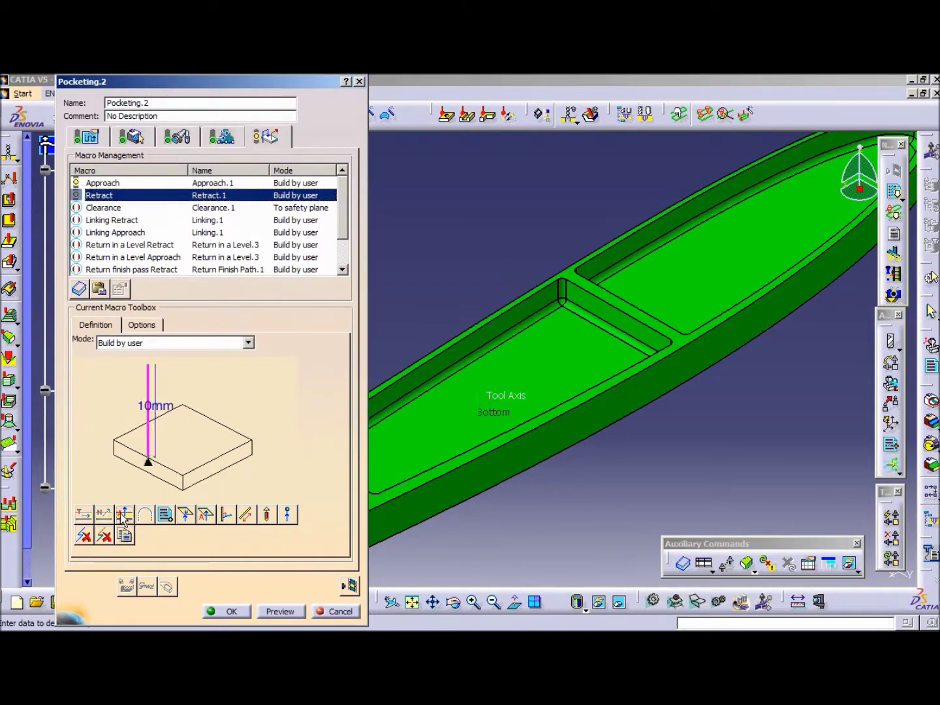
pyautogui.doubleClick(154, 406)
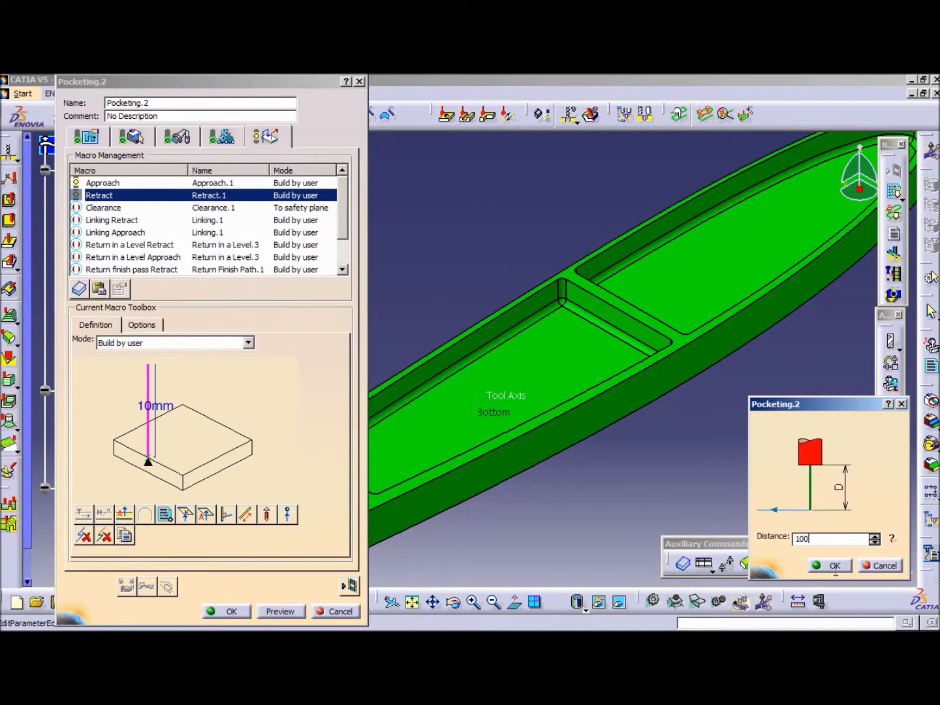
pyautogui.click(833, 565)
pyautogui.click(247, 615)
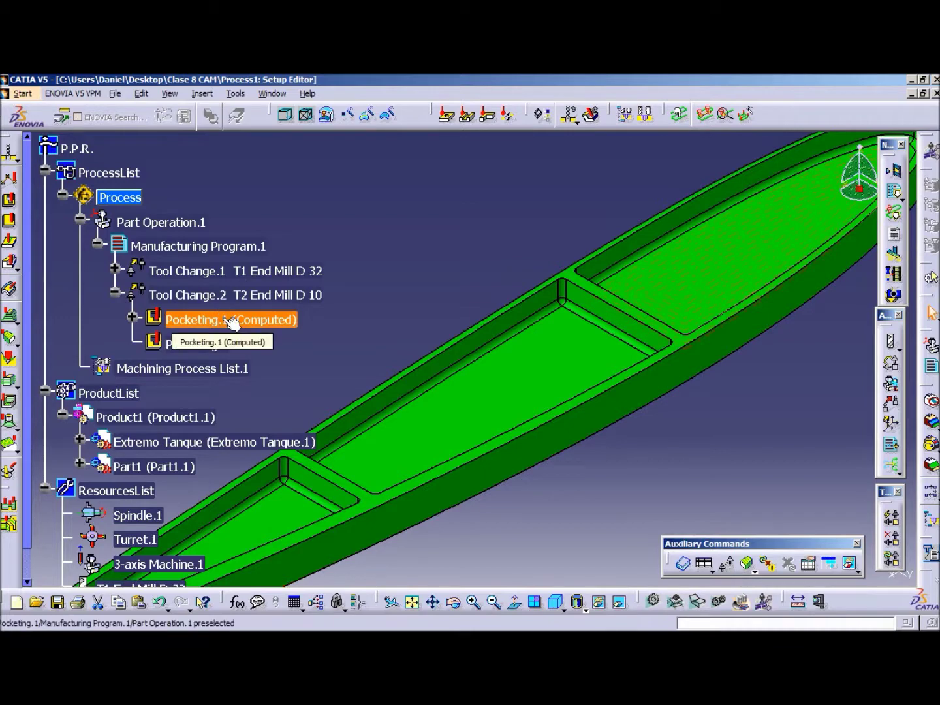
# Step: Activate Pocketing.1's approach macro as a straight axial move of 100mm
pyautogui.doubleClick(229, 319)
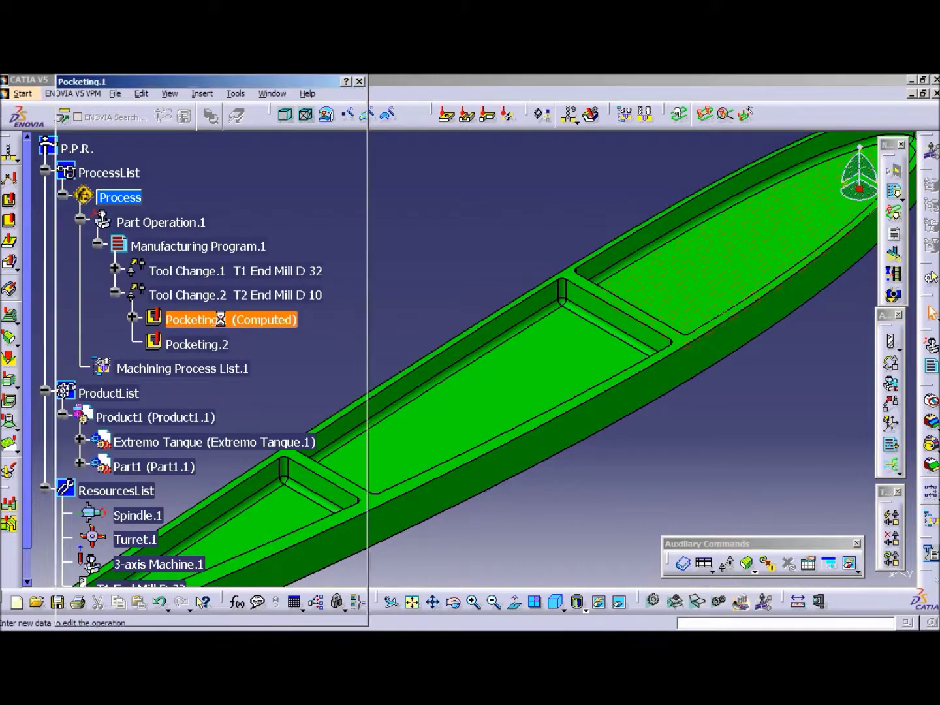
pyautogui.click(270, 138)
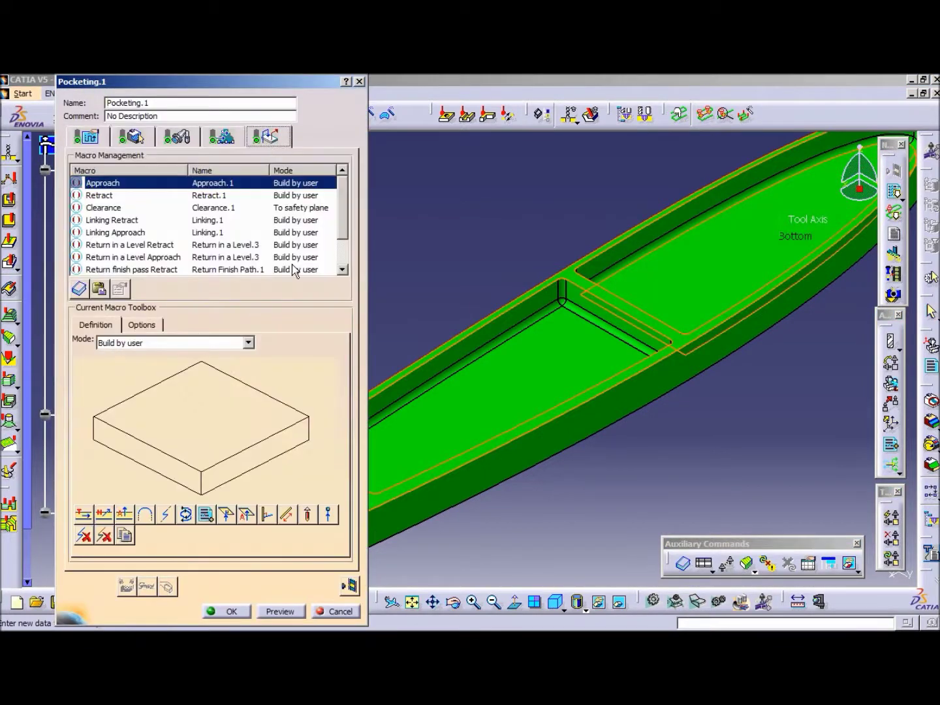
pyautogui.click(103, 185)
pyautogui.rightClick(103, 186)
pyautogui.click(120, 191)
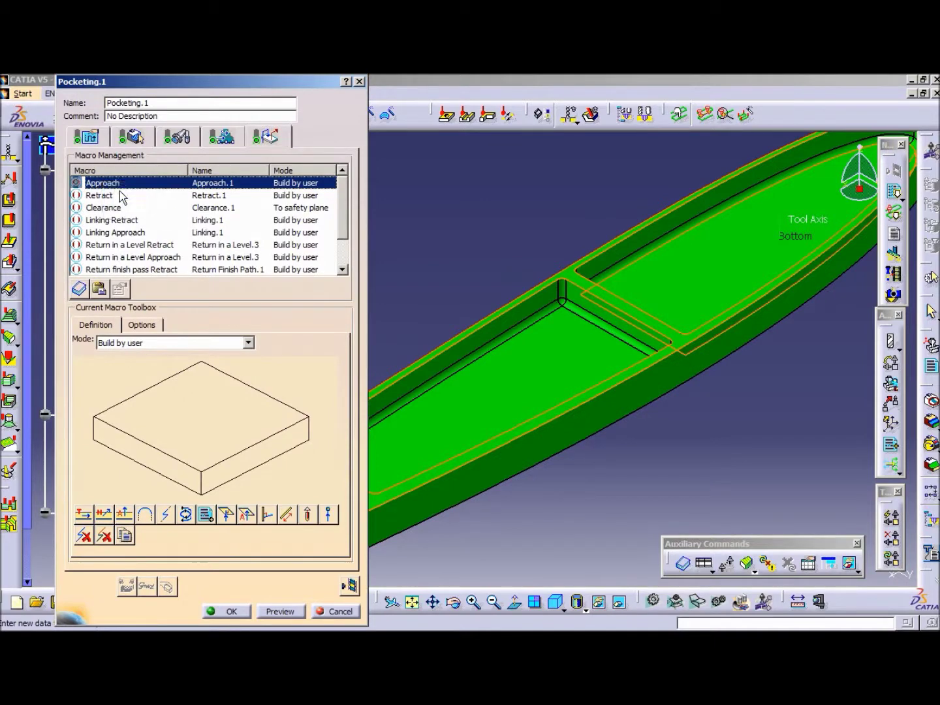
pyautogui.click(124, 514)
pyautogui.doubleClick(176, 406)
pyautogui.write('100mm')
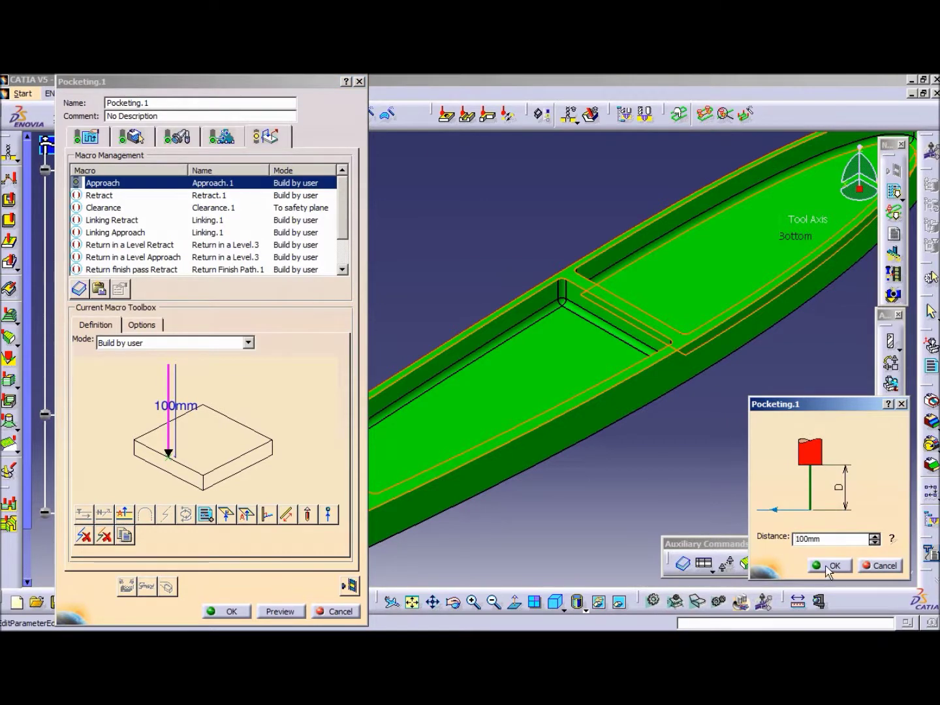
pyautogui.click(826, 568)
# Step: Activate the retract macro as a 100mm axial move and confirm Pocketing.1
pyautogui.click(104, 196)
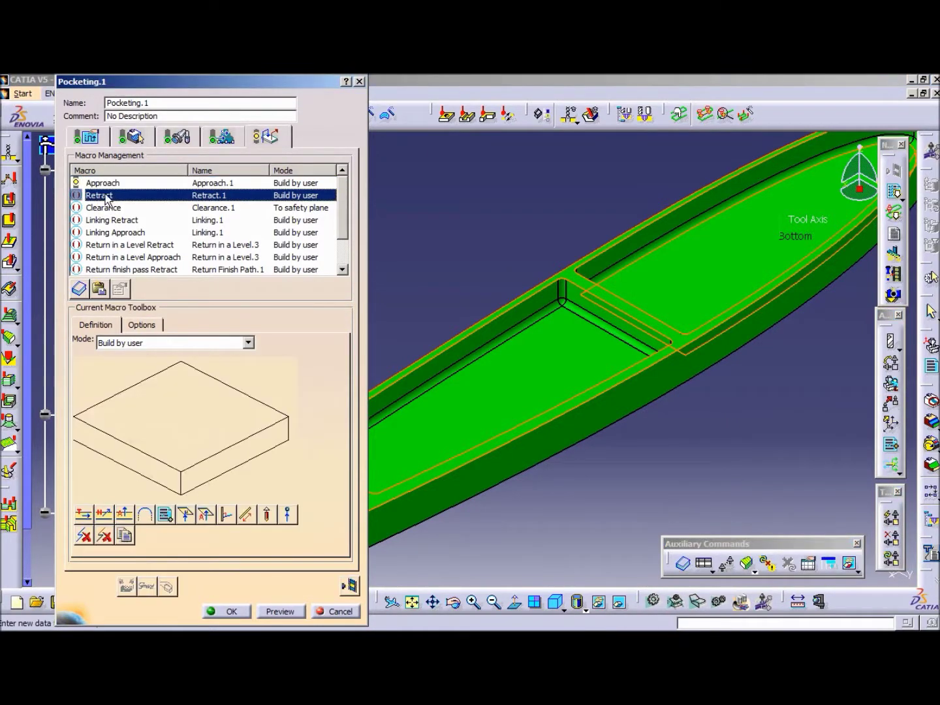
pyautogui.rightClick(105, 195)
pyautogui.click(121, 202)
pyautogui.click(126, 514)
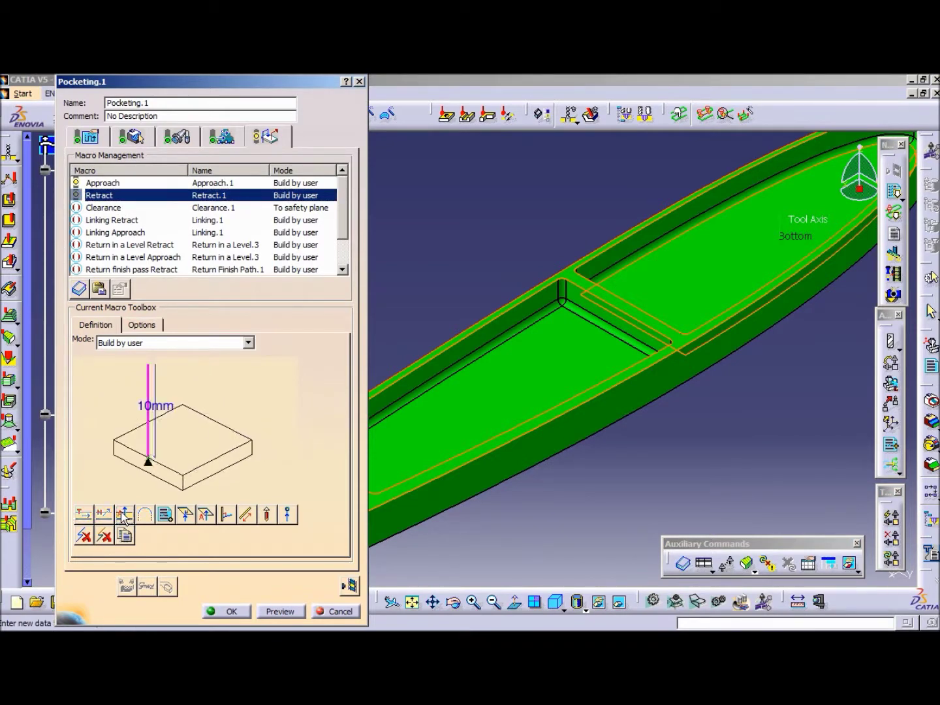
pyautogui.doubleClick(154, 408)
pyautogui.write('100')
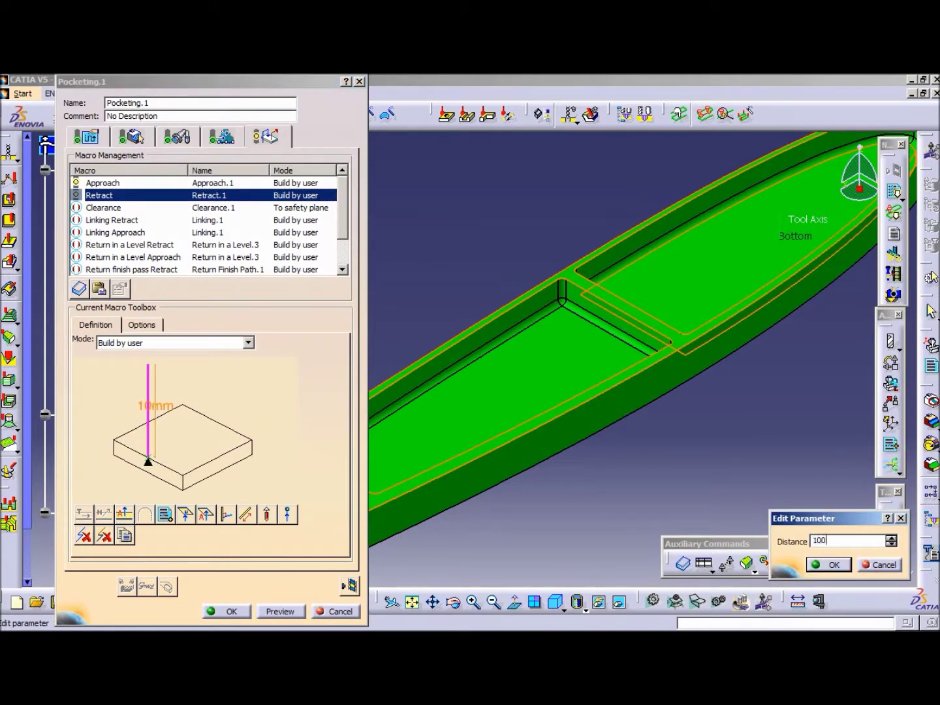
pyautogui.click(808, 566)
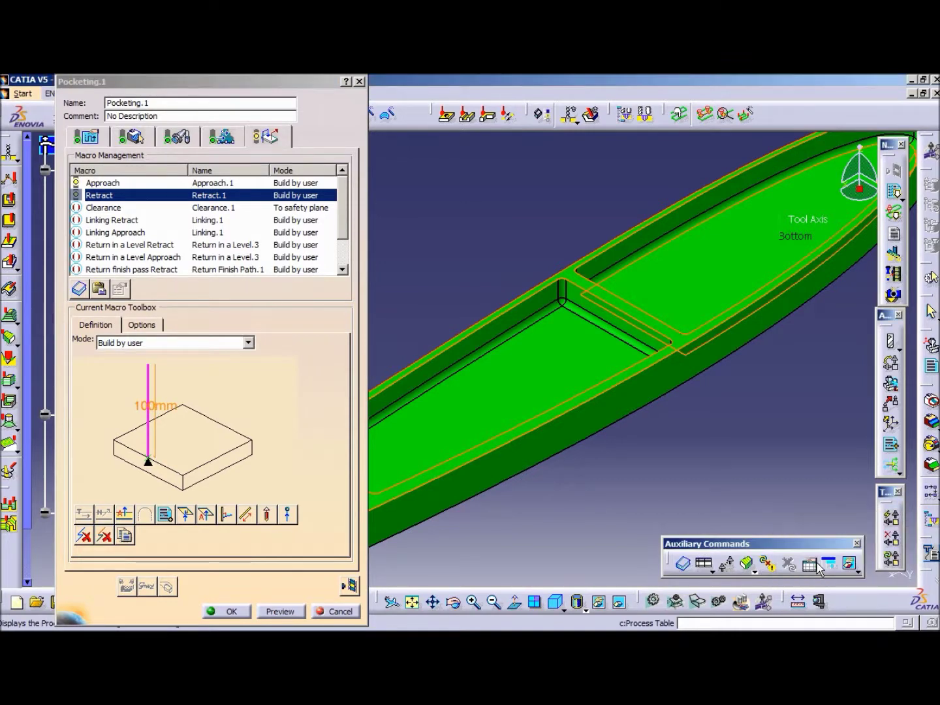
pyautogui.click(221, 611)
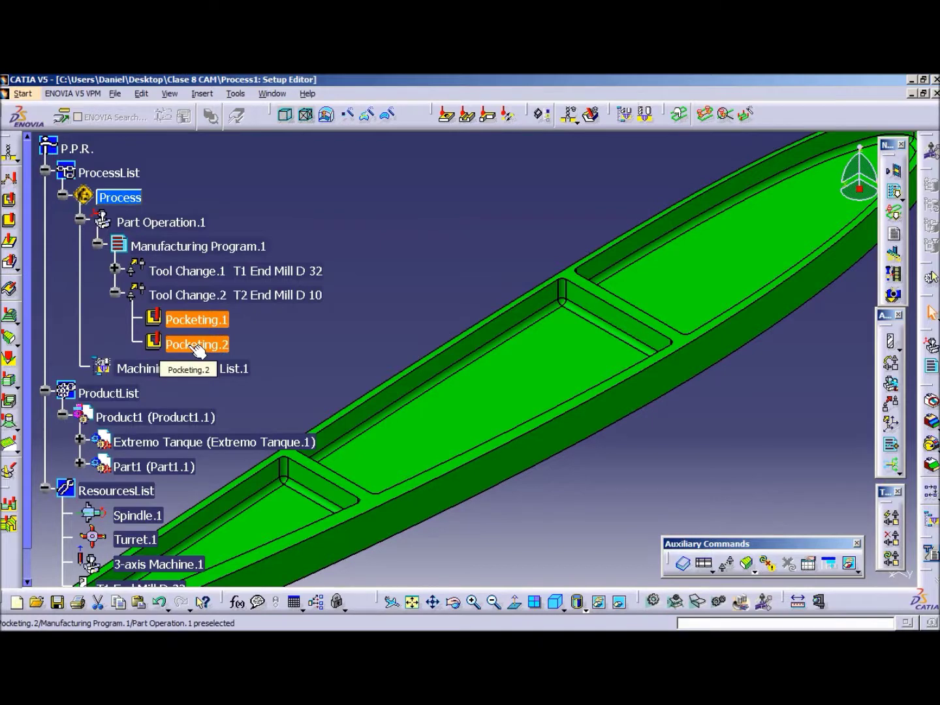
# Step: Replay the Pocketing.2 tool path (4mn 14,6217s) and switch to Video simulation mode
pyautogui.click(199, 345)
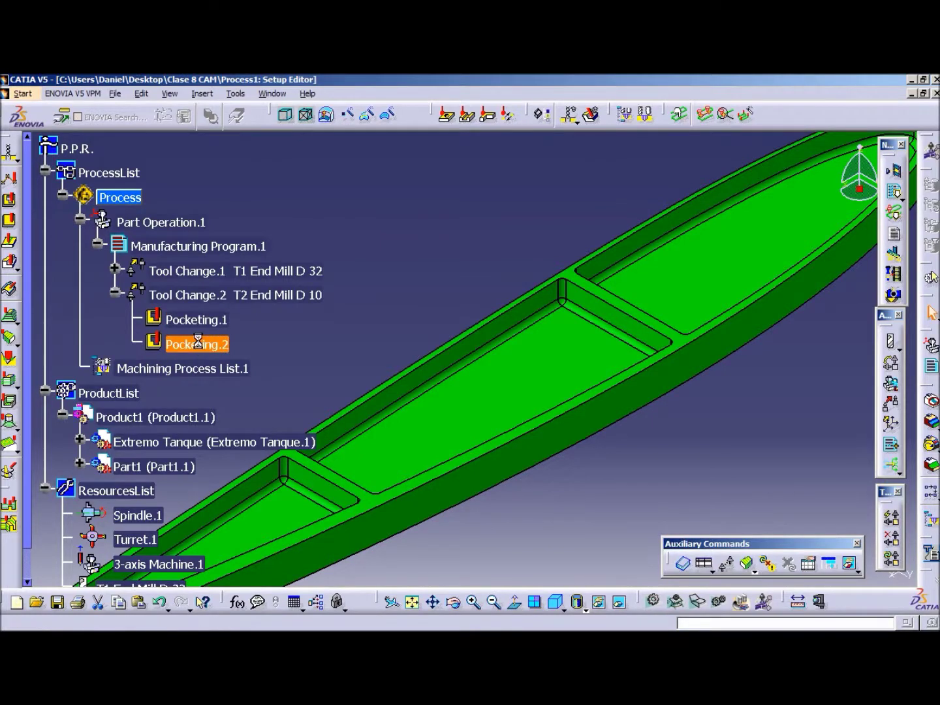
pyautogui.doubleClick(207, 345)
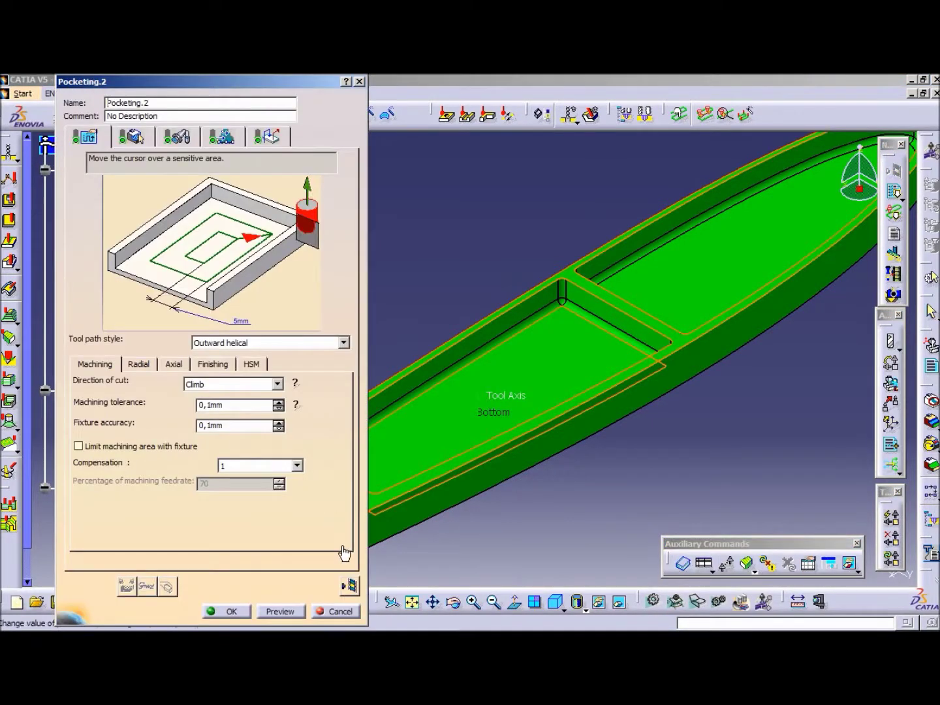
pyautogui.click(349, 586)
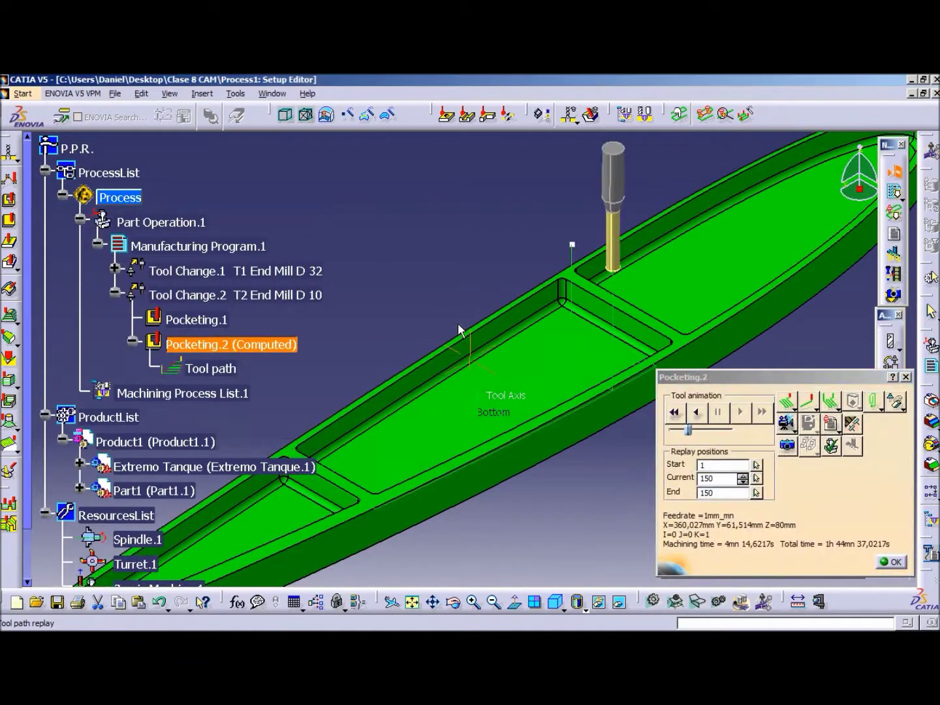
pyautogui.moveTo(458, 328); pyautogui.dragTo(464, 358, button='middle')
pyautogui.moveTo(583, 303); pyautogui.dragTo(571, 191, button='middle')
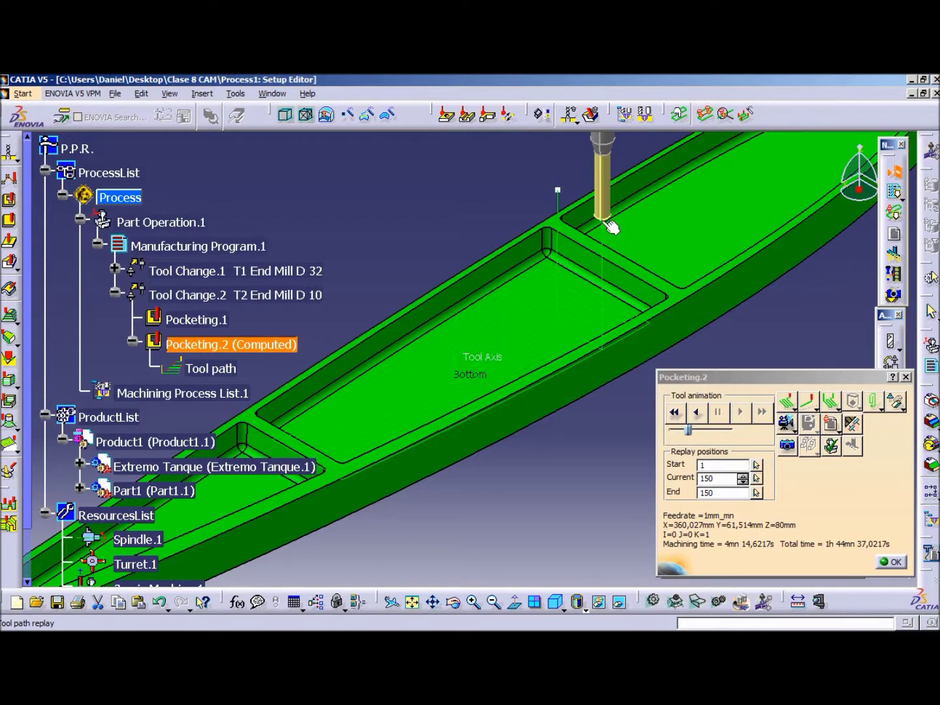
pyautogui.click(787, 425)
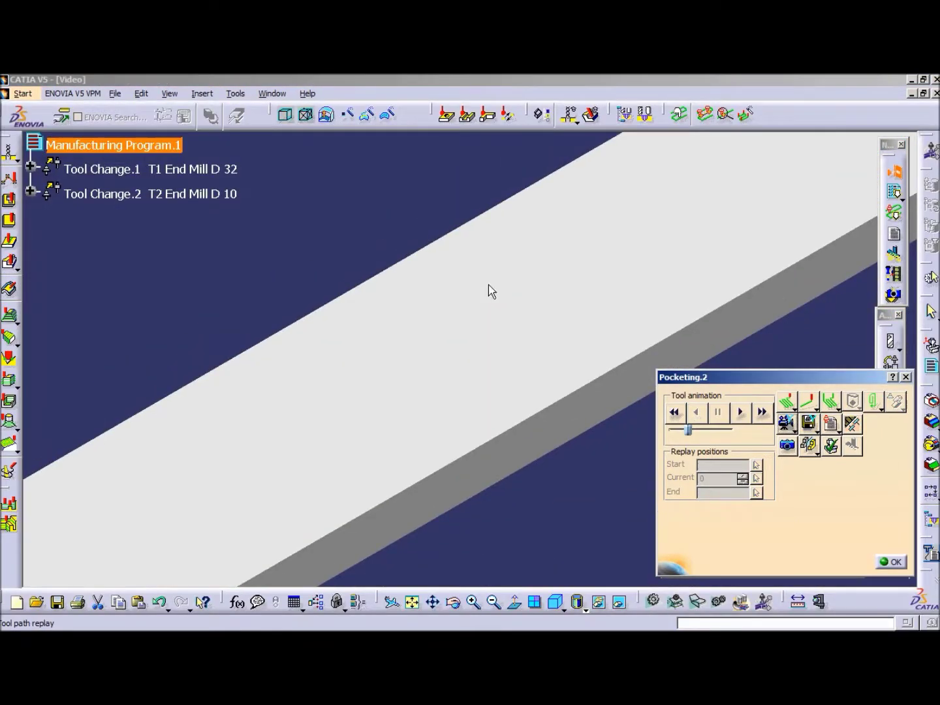
# Step: Rewind and play the video simulation until both pockets are cut, then return to Pocketing.2
pyautogui.moveTo(488, 285)
pyautogui.mouseDown(button='middle')
pyautogui.moveTo(495, 326)
pyautogui.moveTo(554, 292)
pyautogui.moveTo(522, 316)
pyautogui.moveTo(625, 401)
pyautogui.mouseUp(button='middle')
pyautogui.click(673, 413)
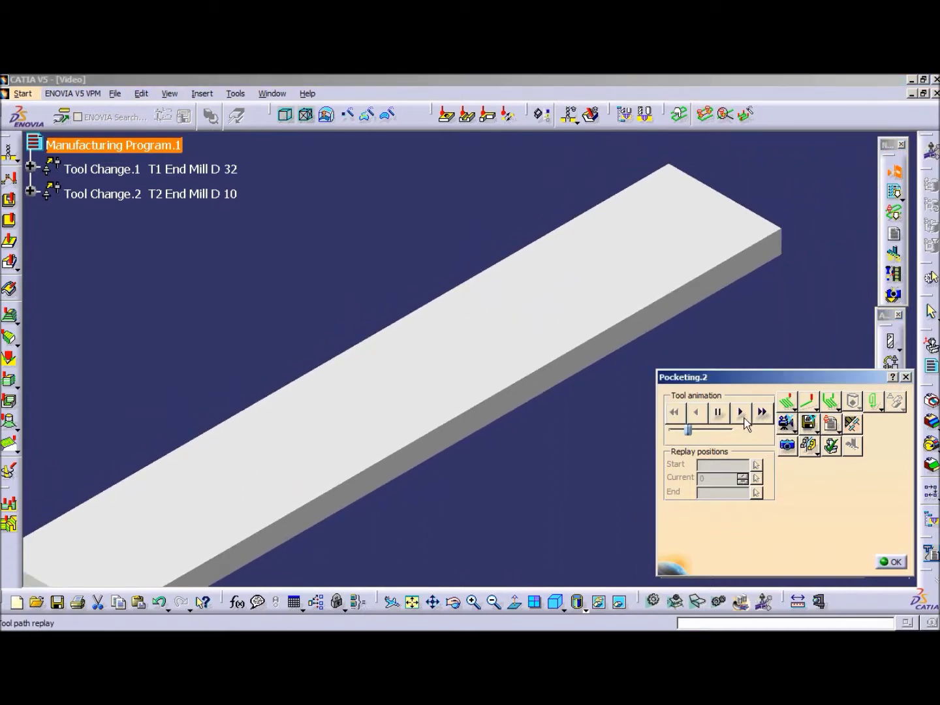
pyautogui.click(740, 415)
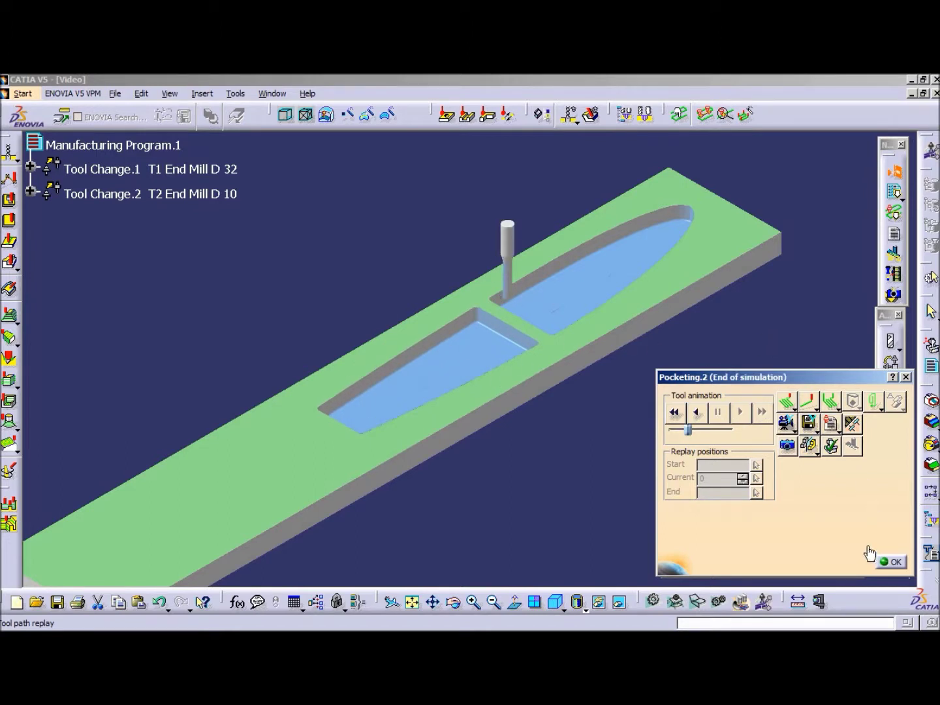
pyautogui.click(891, 562)
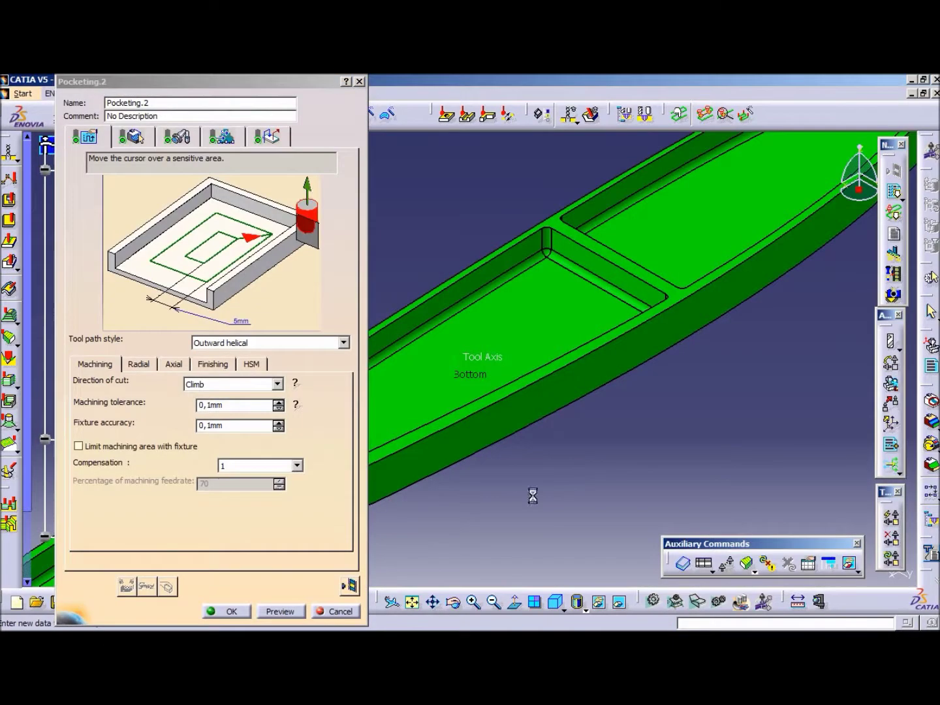
# Step: Confirm Pocketing.2, rotate the part toward the narrow tip, and add a new pocketing after it
pyautogui.click(231, 612)
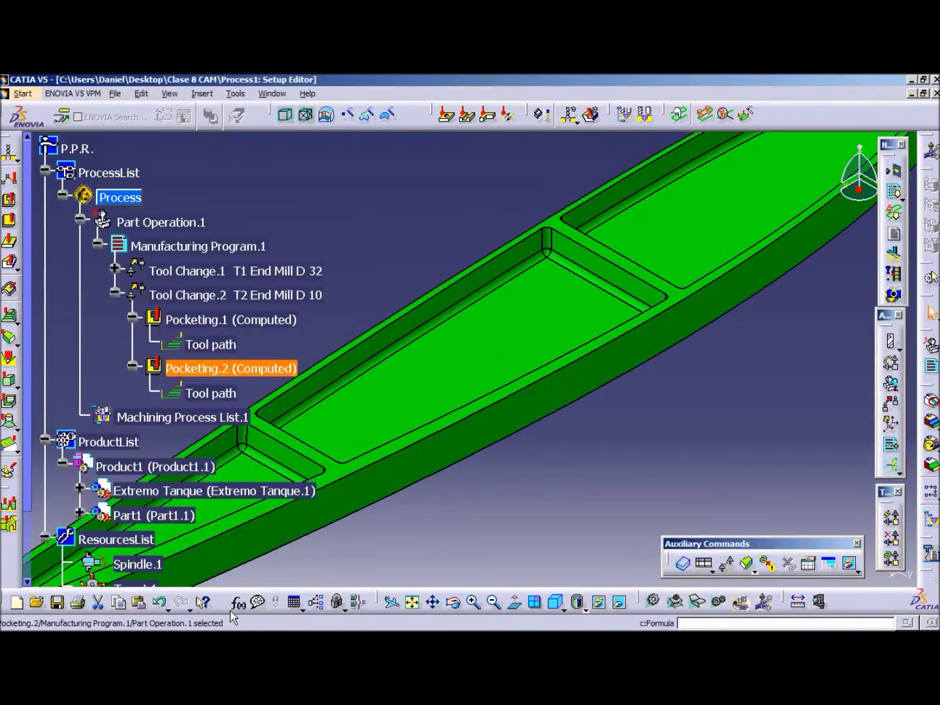
pyautogui.click(133, 317)
pyautogui.moveTo(451, 363)
pyautogui.mouseDown(button='middle')
pyautogui.moveTo(505, 411)
pyautogui.moveTo(620, 382)
pyautogui.mouseUp(button='middle')
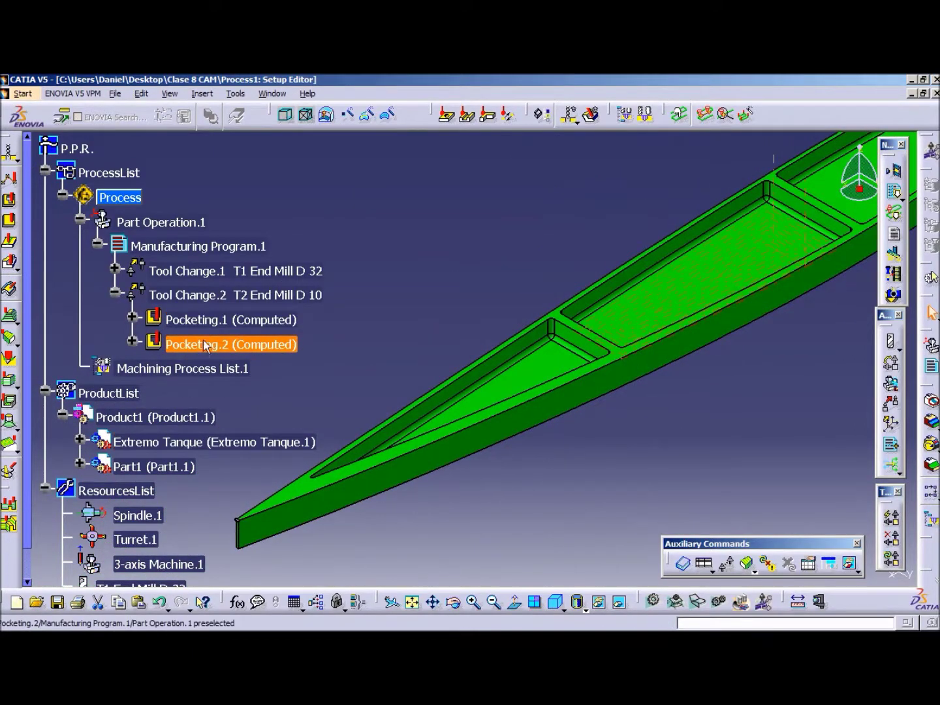
pyautogui.doubleClick(189, 344)
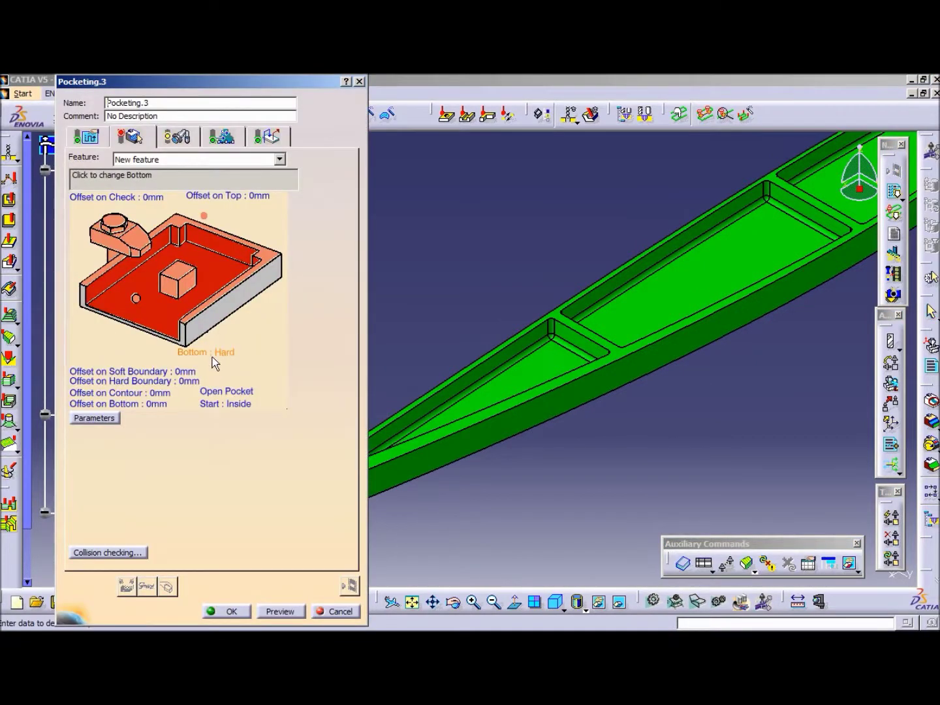
# Step: Make Pocketing.3 a closed pocket: tip floor as contour and bottom, top face as top plane
pyautogui.click(232, 397)
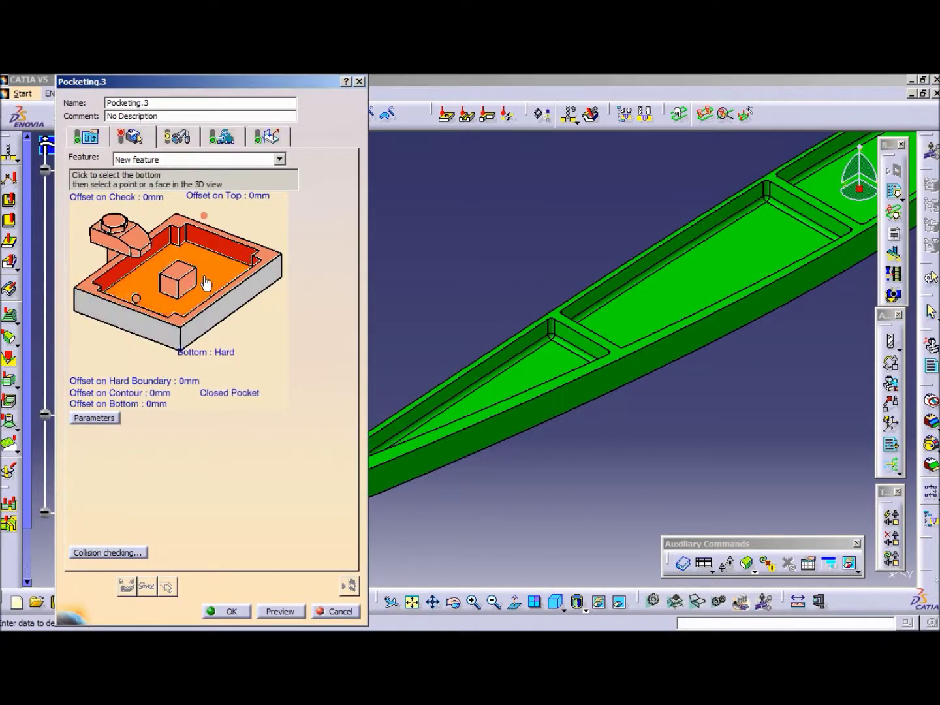
pyautogui.rightClick(220, 249)
pyautogui.click(235, 258)
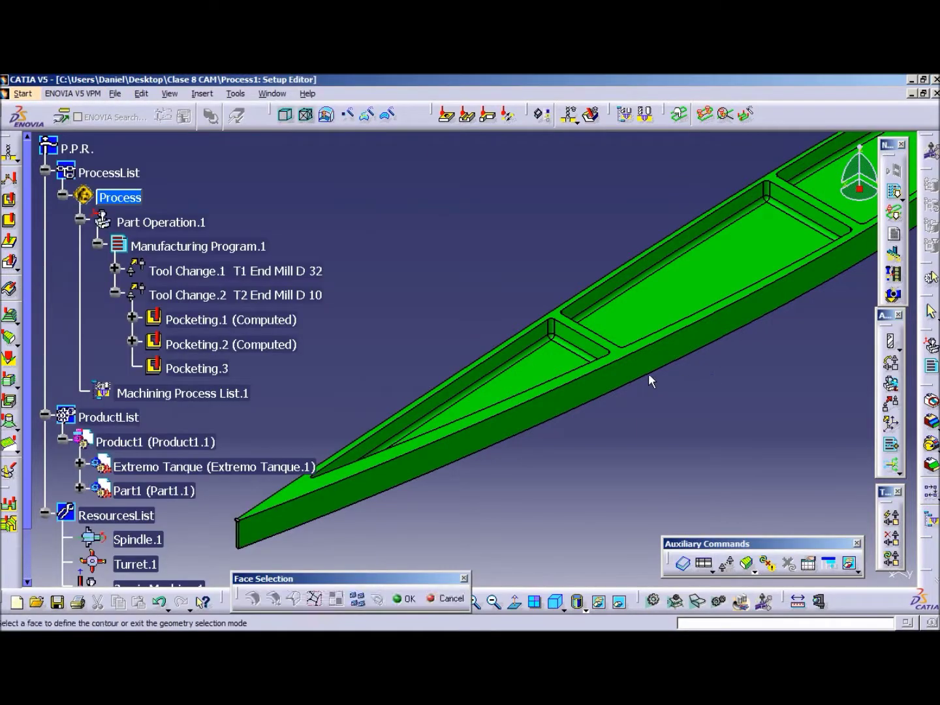
pyautogui.click(561, 367)
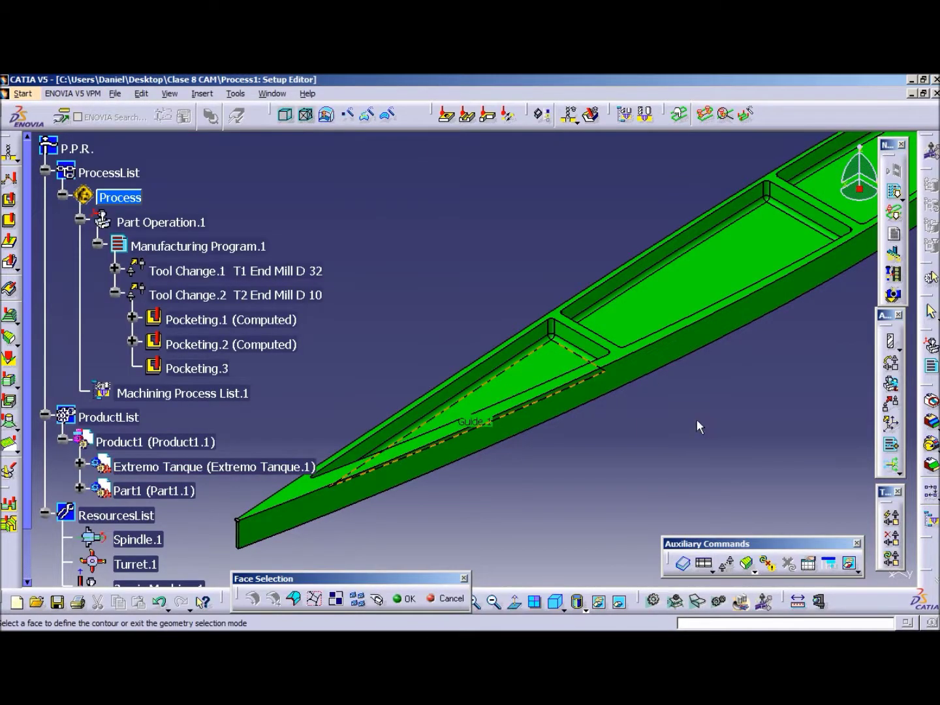
pyautogui.doubleClick(698, 426)
pyautogui.click(204, 264)
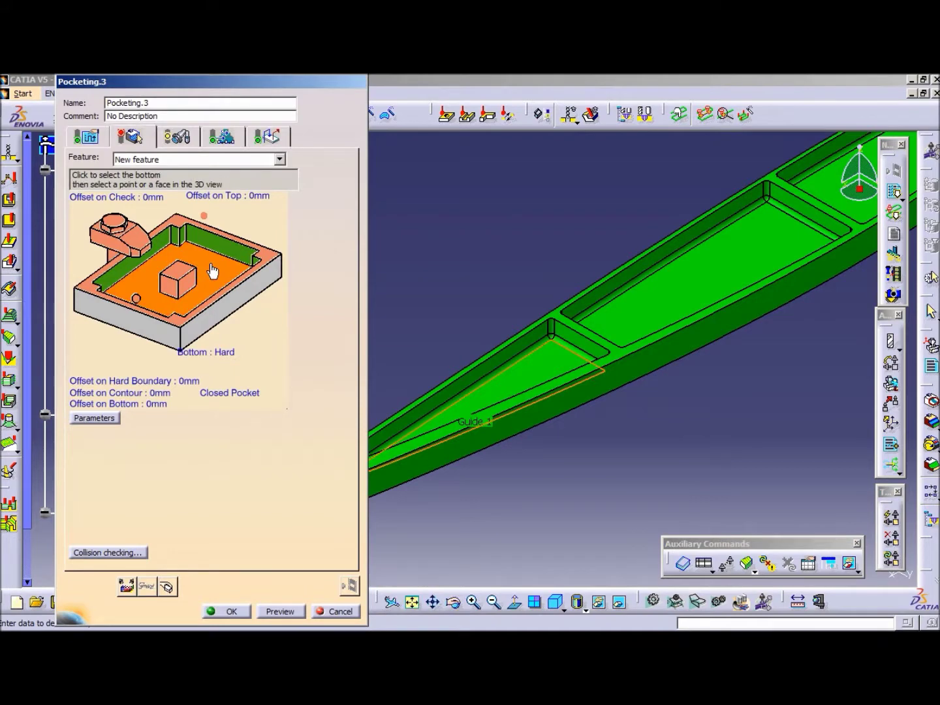
pyautogui.click(554, 370)
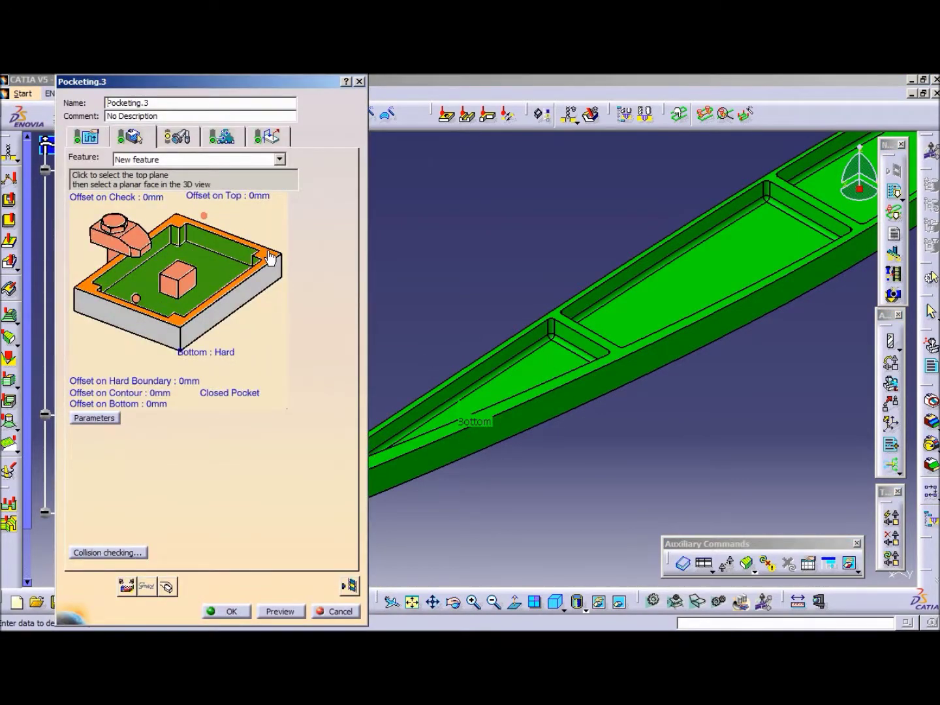
pyautogui.click(271, 258)
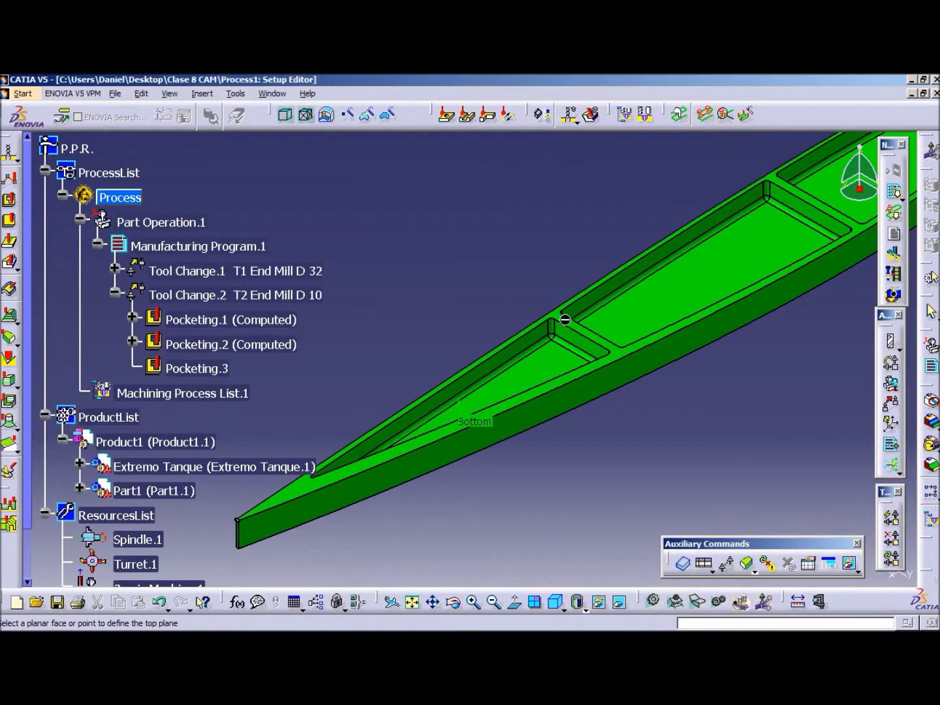
pyautogui.click(557, 316)
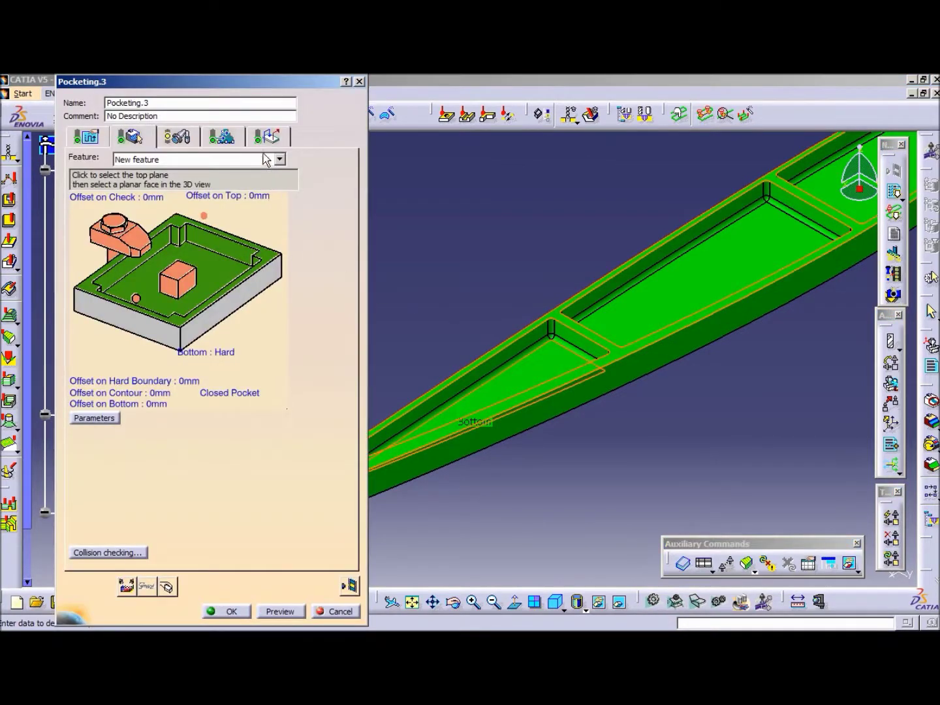
# Step: Verify the 100mm approach and retract macros and replay Pocketing.3 (1mn 45,7143s)
pyautogui.click(262, 139)
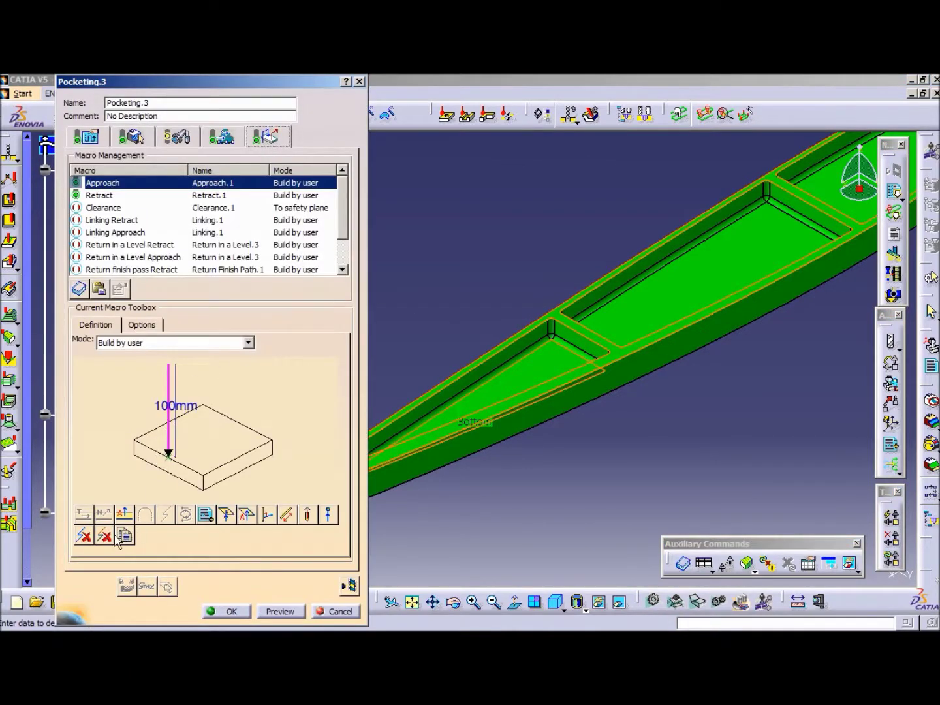
pyautogui.click(96, 196)
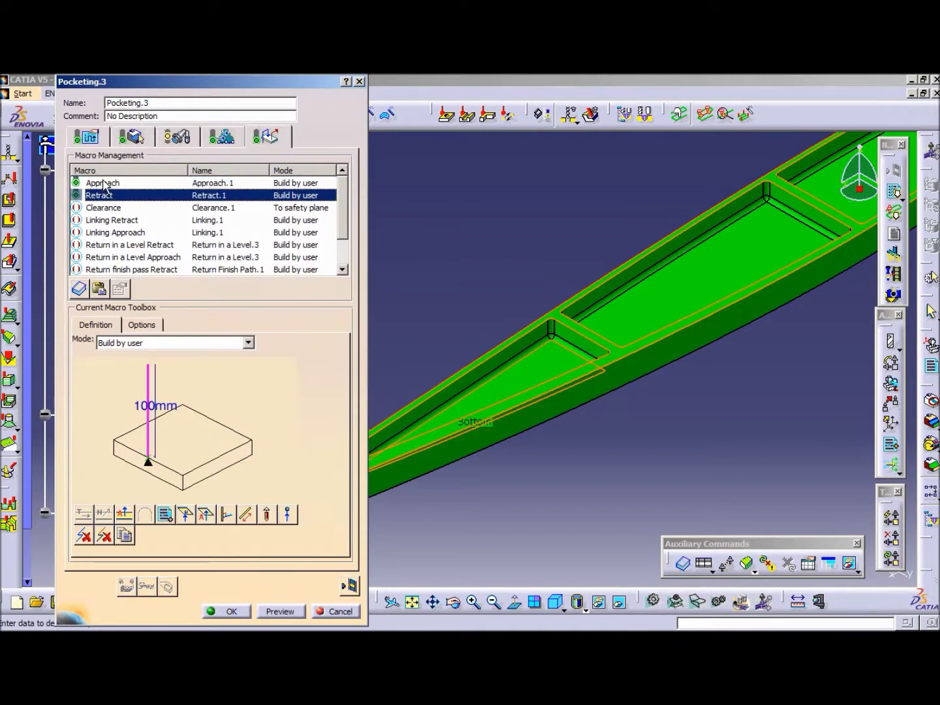
pyautogui.click(102, 186)
pyautogui.click(104, 185)
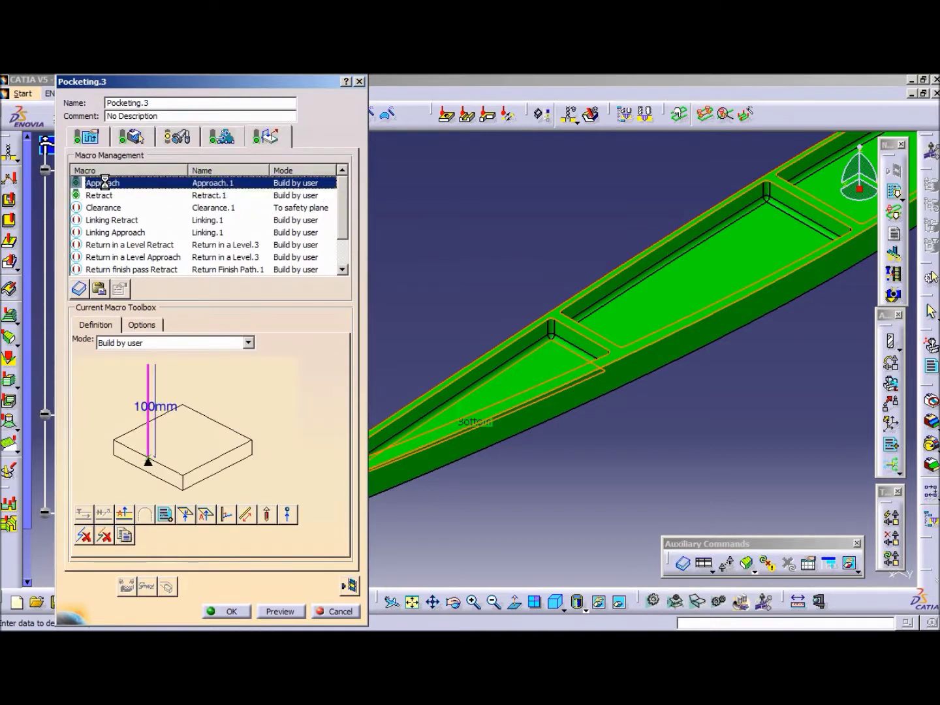
pyautogui.click(107, 198)
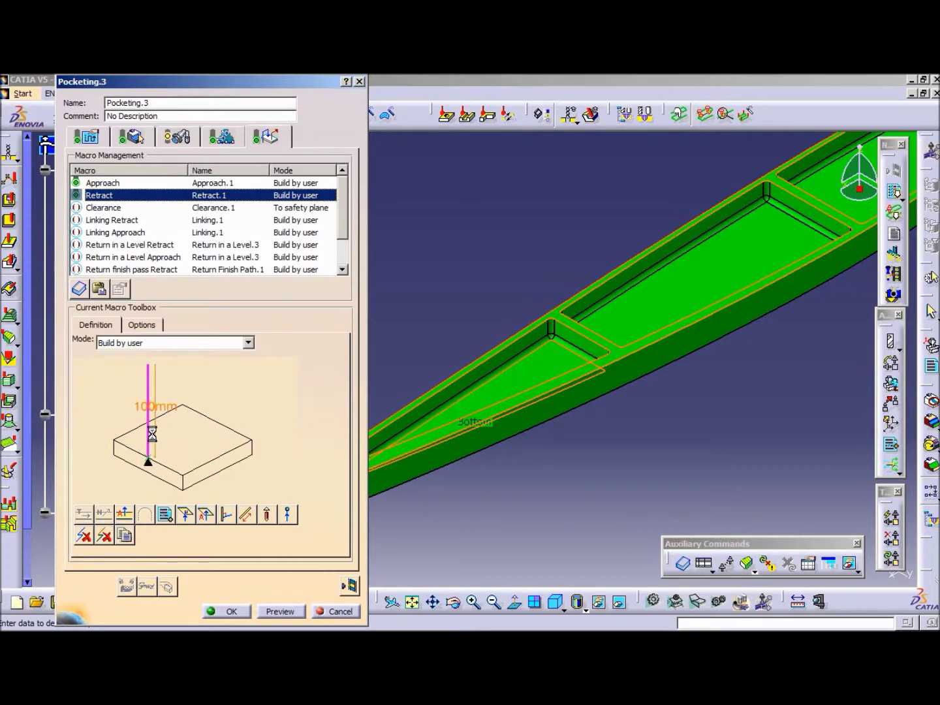
pyautogui.click(348, 586)
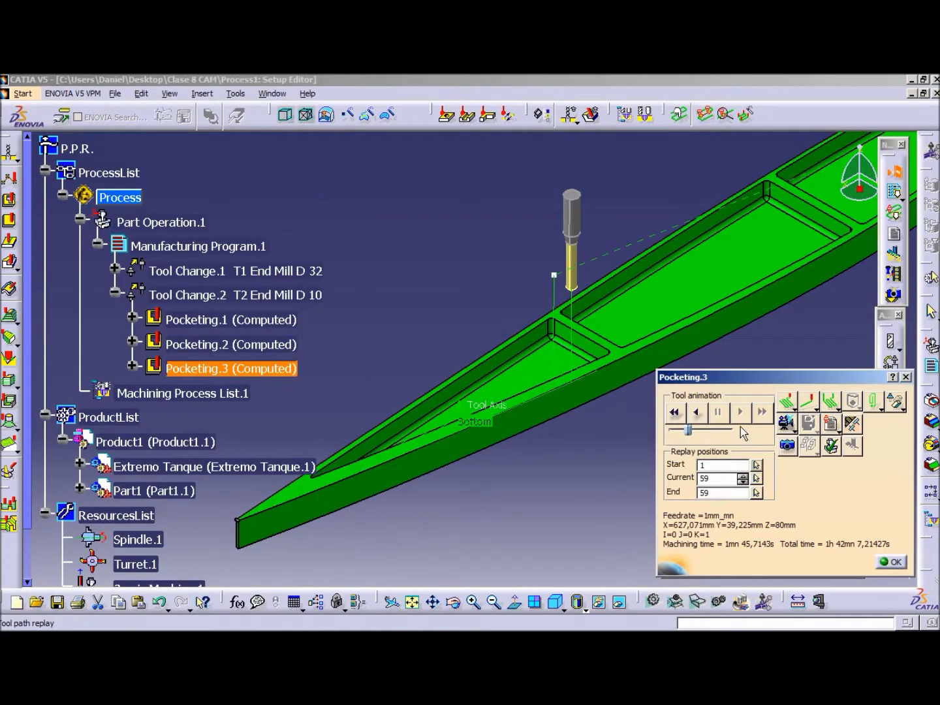
# Step: Play the Pocketing.3 video simulation showing all three pockets cut, then return to its editor
pyautogui.click(791, 424)
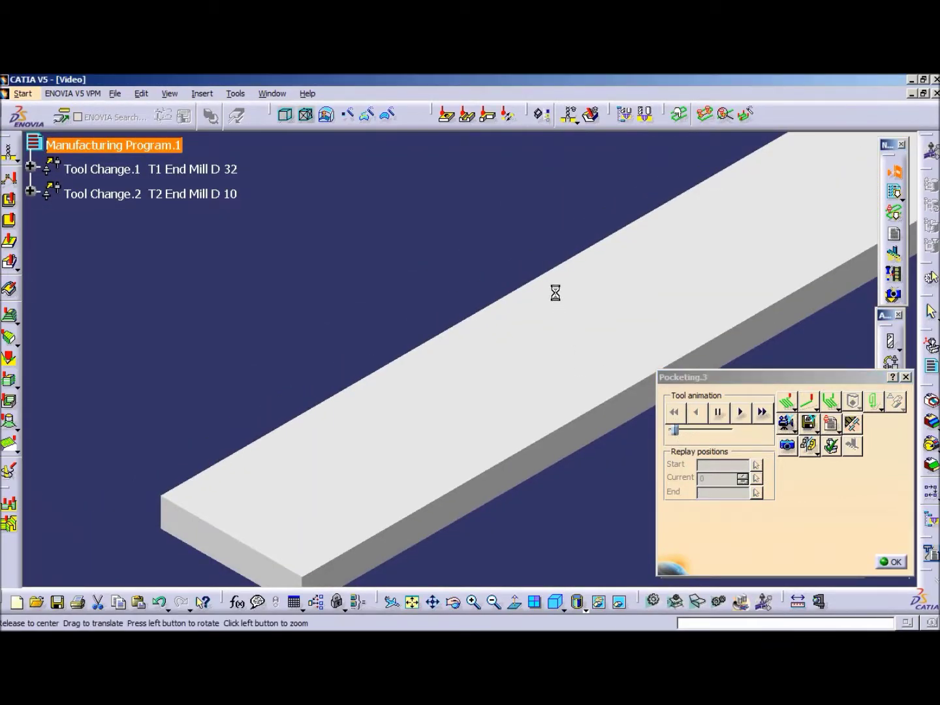
pyautogui.moveTo(556, 297)
pyautogui.mouseDown(button='middle')
pyautogui.moveTo(605, 305)
pyautogui.moveTo(497, 315)
pyautogui.mouseUp(button='middle')
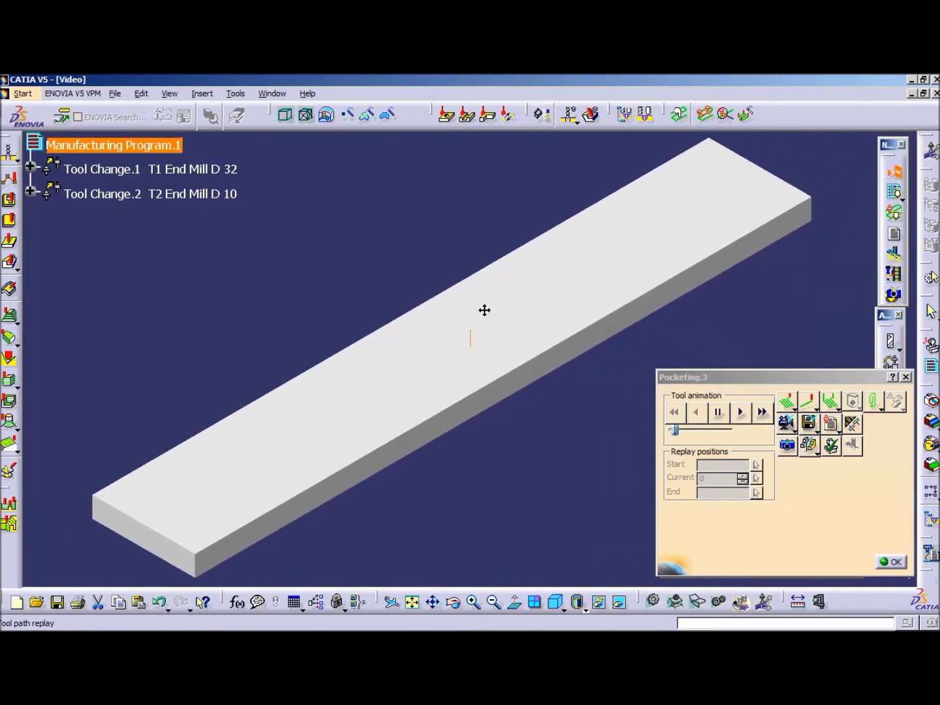
pyautogui.click(741, 413)
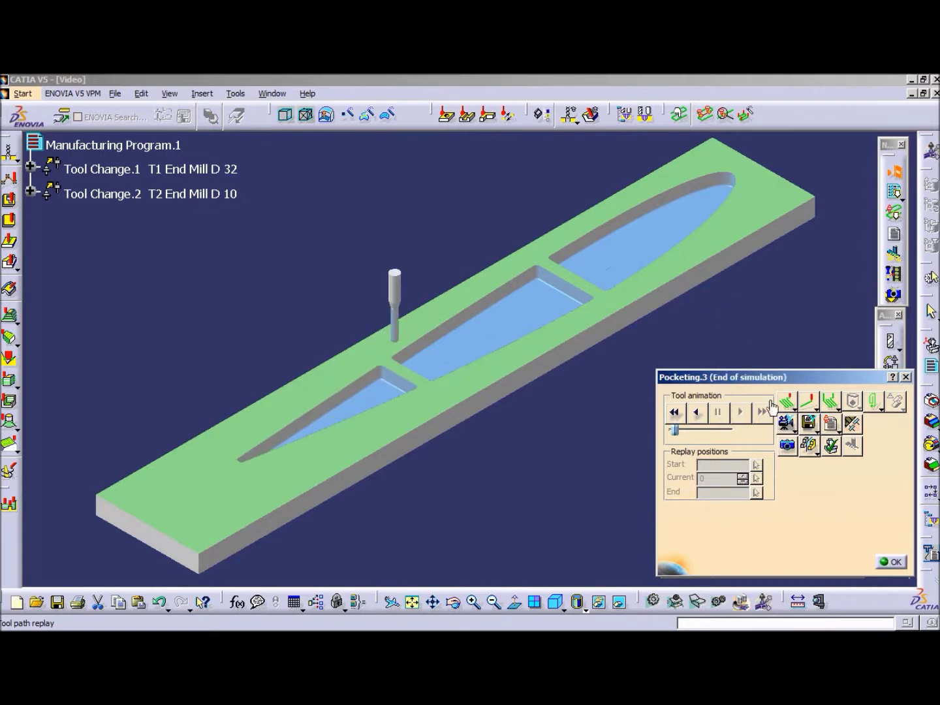
pyautogui.click(889, 562)
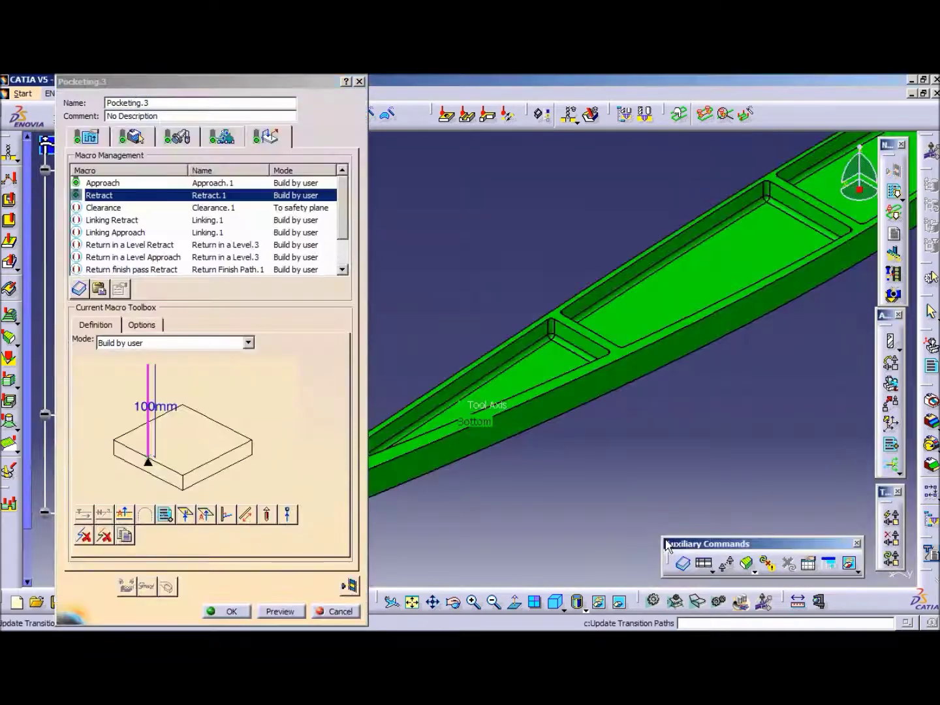
# Step: Set Pocketing.3's axial strategy to 3 levels and confirm it
pyautogui.click(90, 138)
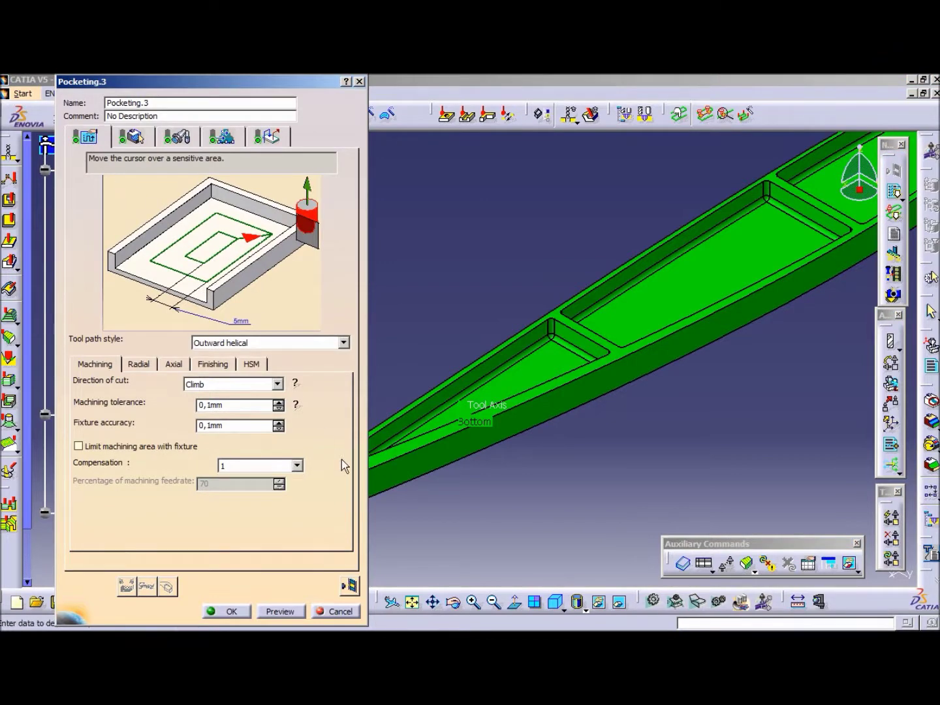
pyautogui.click(171, 366)
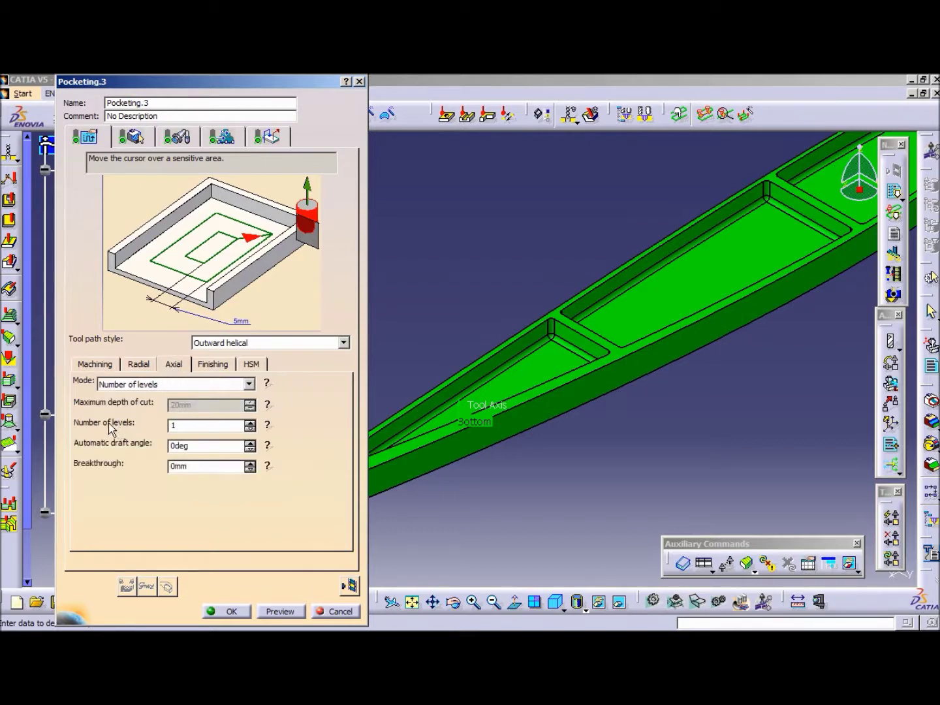
pyautogui.click(249, 423)
pyautogui.click(249, 423)
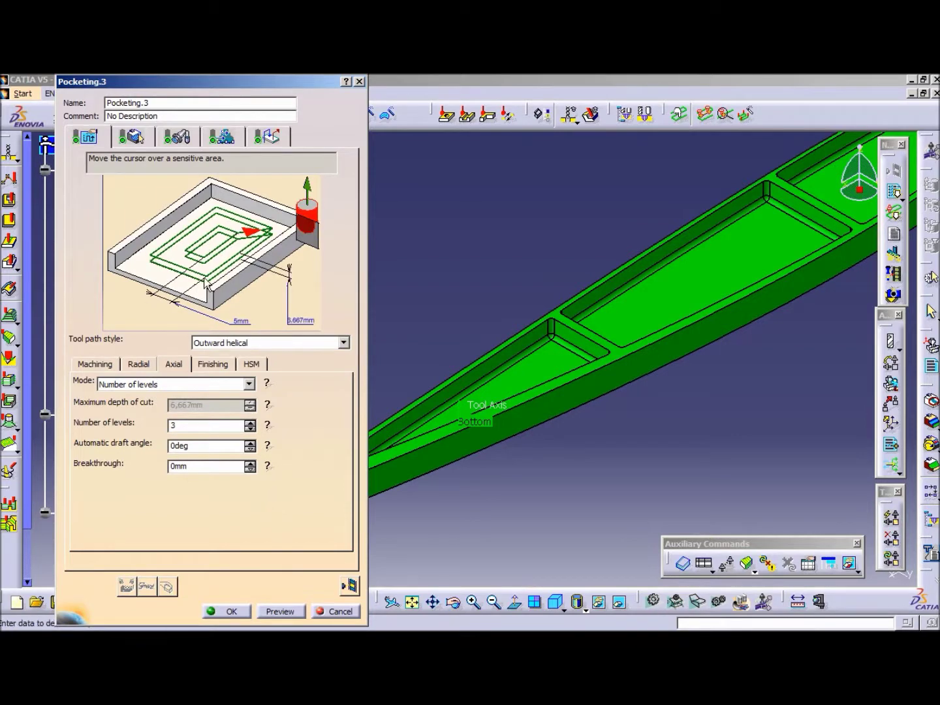
pyautogui.click(233, 612)
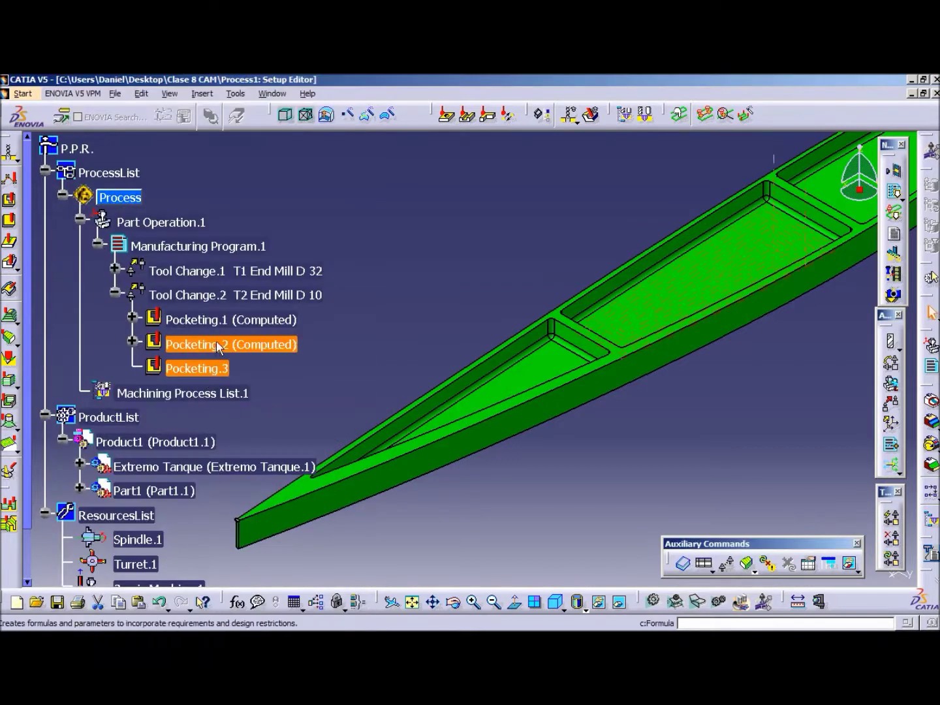
# Step: Set Pocketing.2 and Pocketing.1 each to 2 axial levels and confirm both
pyautogui.doubleClick(216, 341)
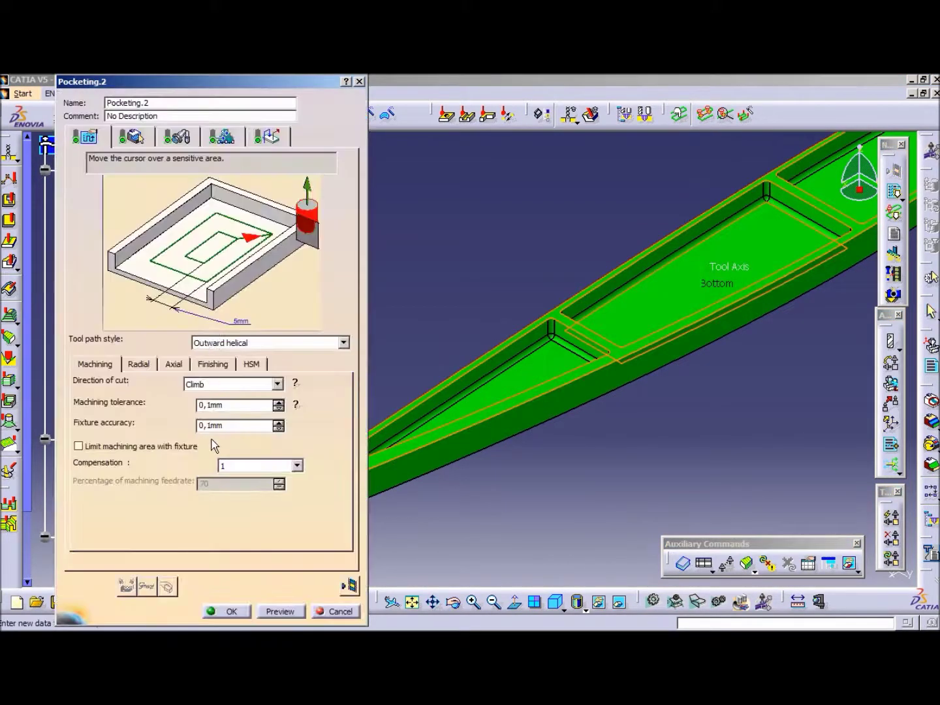
pyautogui.click(173, 364)
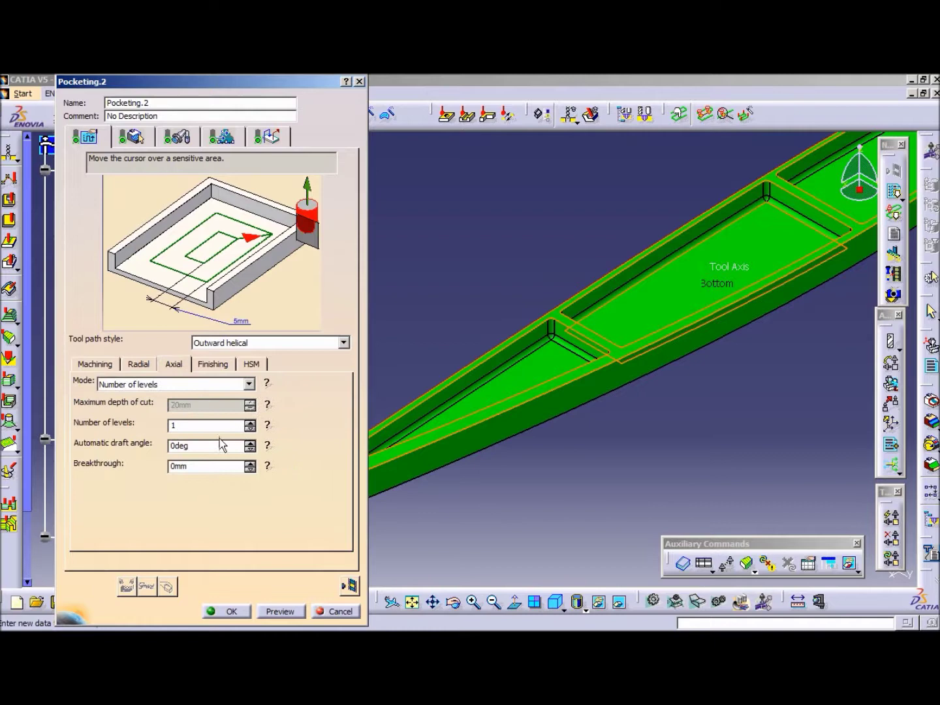
pyautogui.click(249, 421)
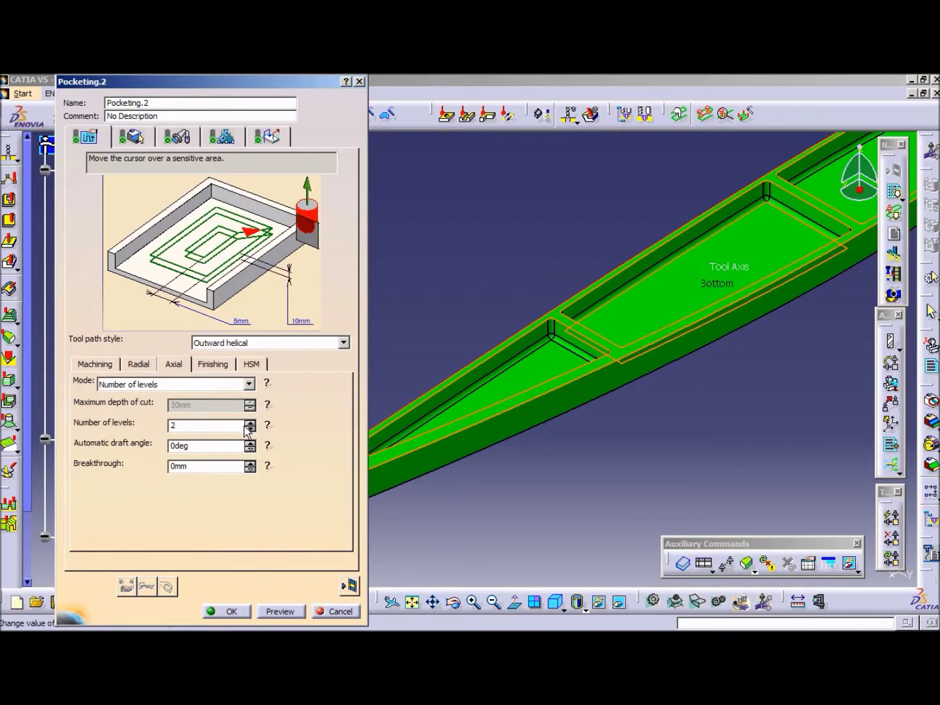
pyautogui.click(229, 610)
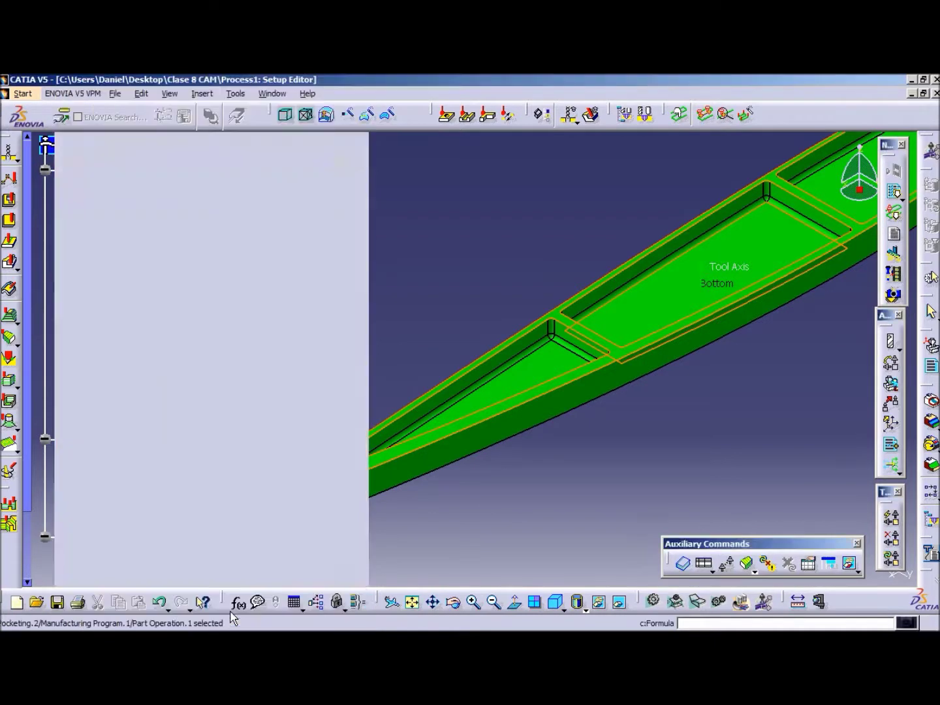
pyautogui.doubleClick(201, 321)
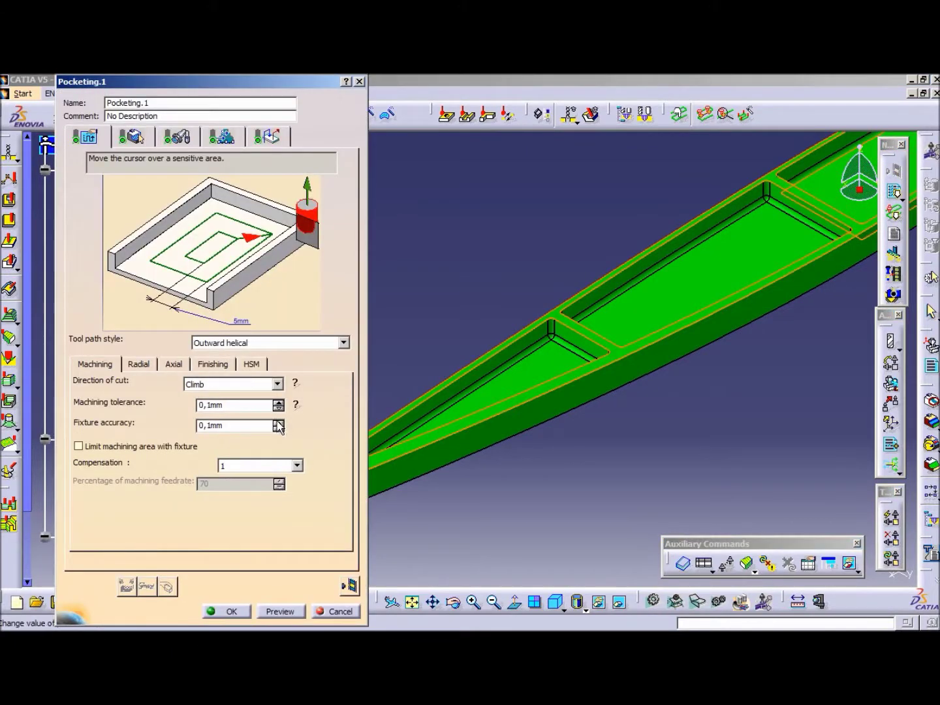
pyautogui.click(171, 365)
pyautogui.click(250, 422)
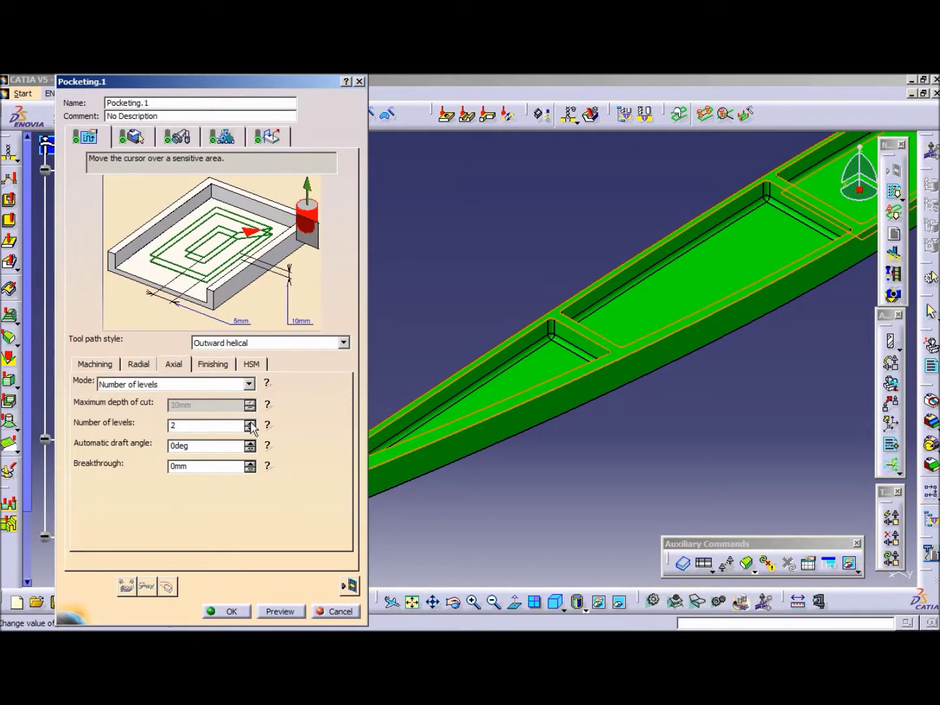
pyautogui.click(230, 612)
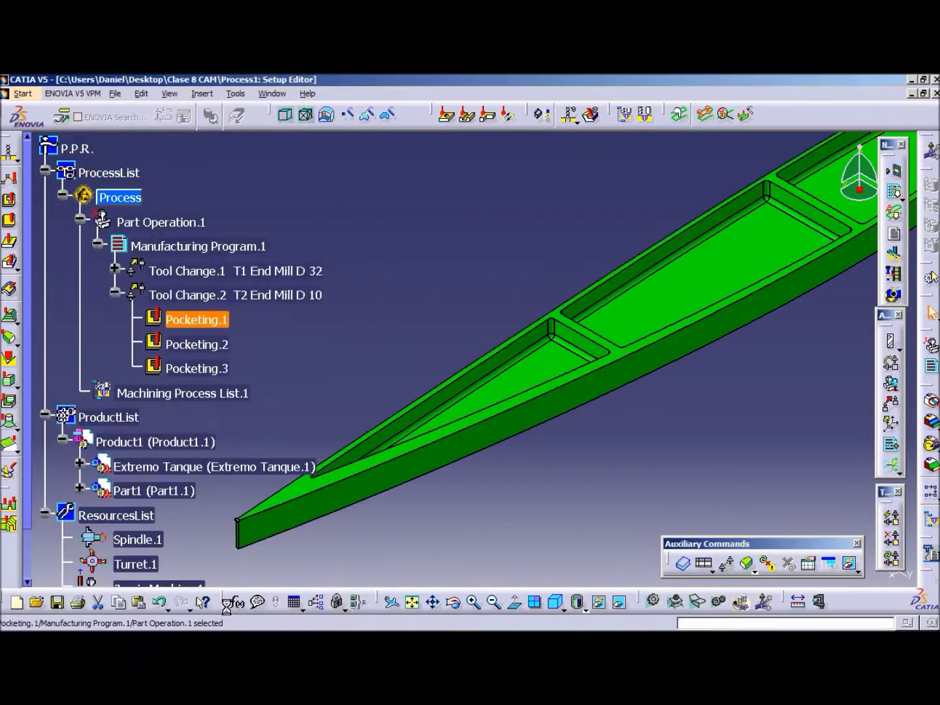
# Step: Replay Pocketing.3 in Video mode and play the material removal through the whole stock
pyautogui.doubleClick(193, 369)
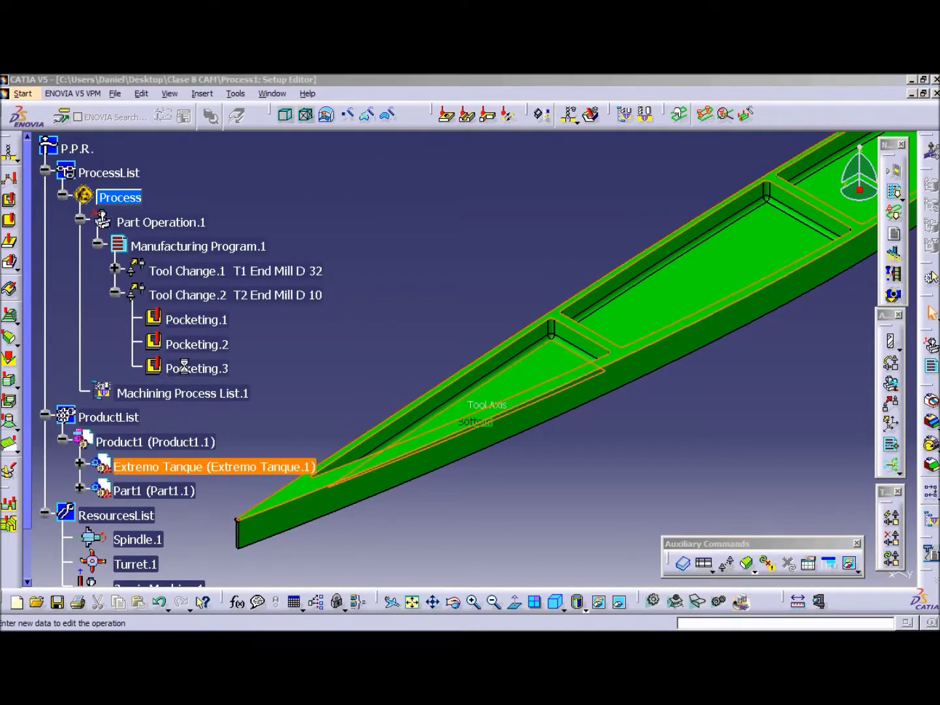
pyautogui.click(350, 589)
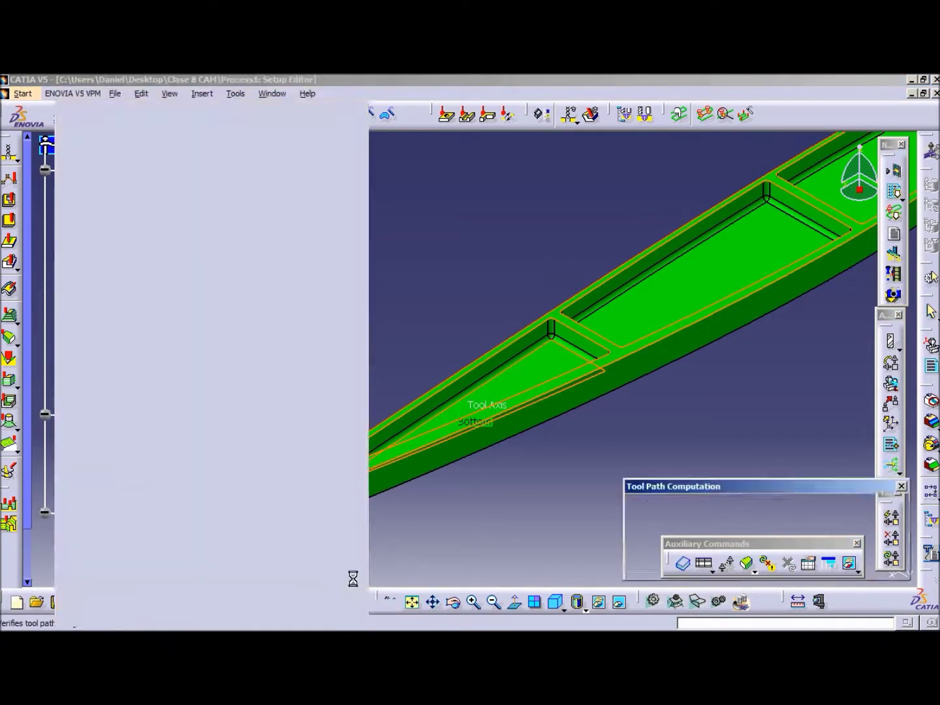
pyautogui.click(674, 431)
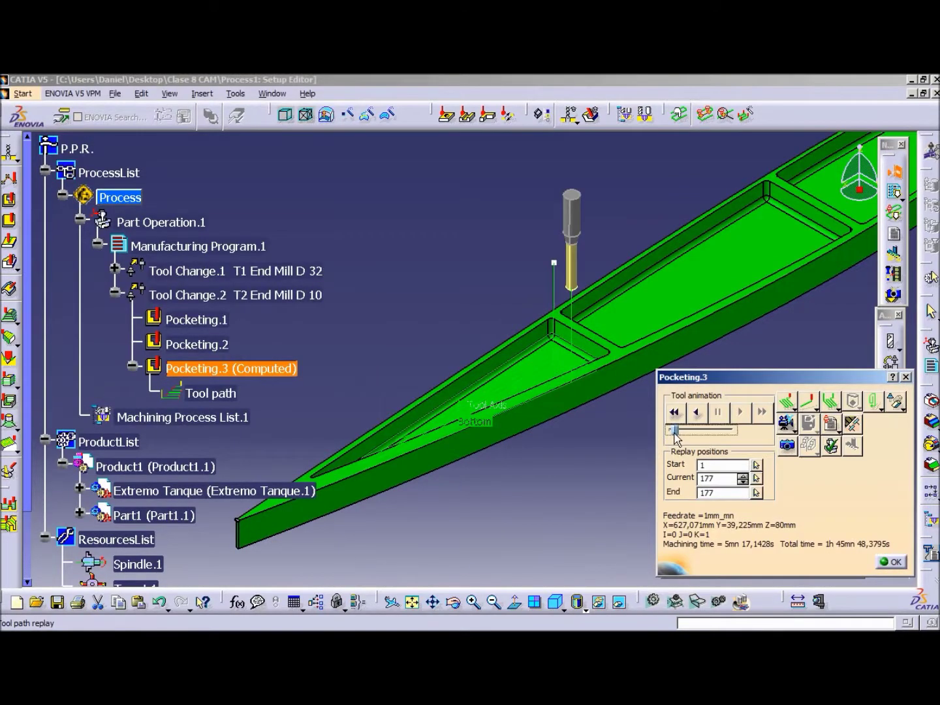
pyautogui.click(785, 422)
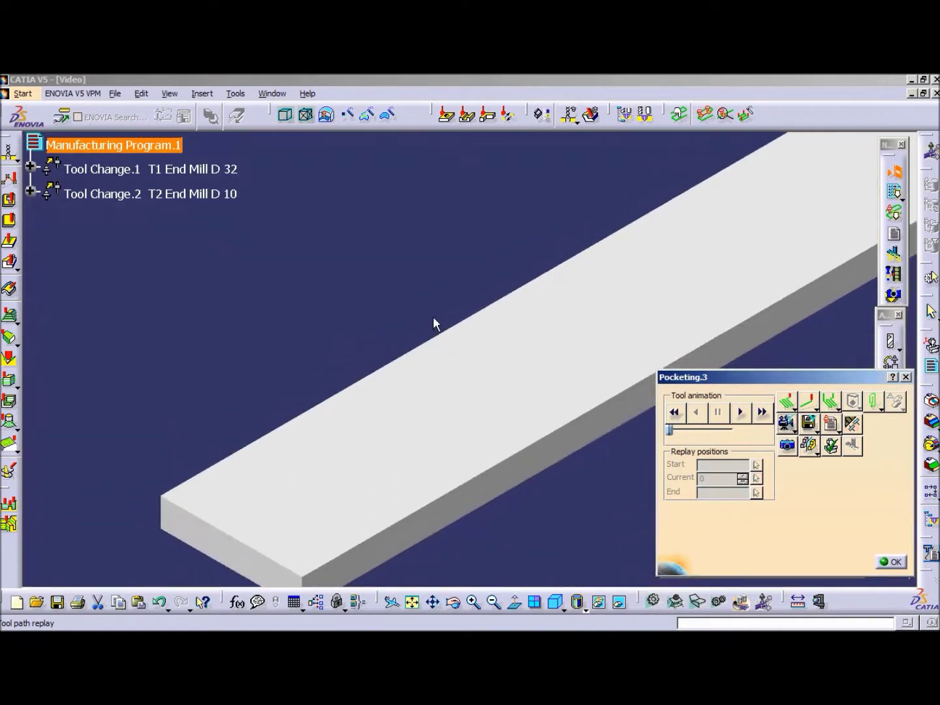
pyautogui.moveTo(434, 318)
pyautogui.mouseDown(button='middle')
pyautogui.moveTo(458, 350)
pyautogui.moveTo(628, 323)
pyautogui.moveTo(526, 346)
pyautogui.mouseUp(button='middle')
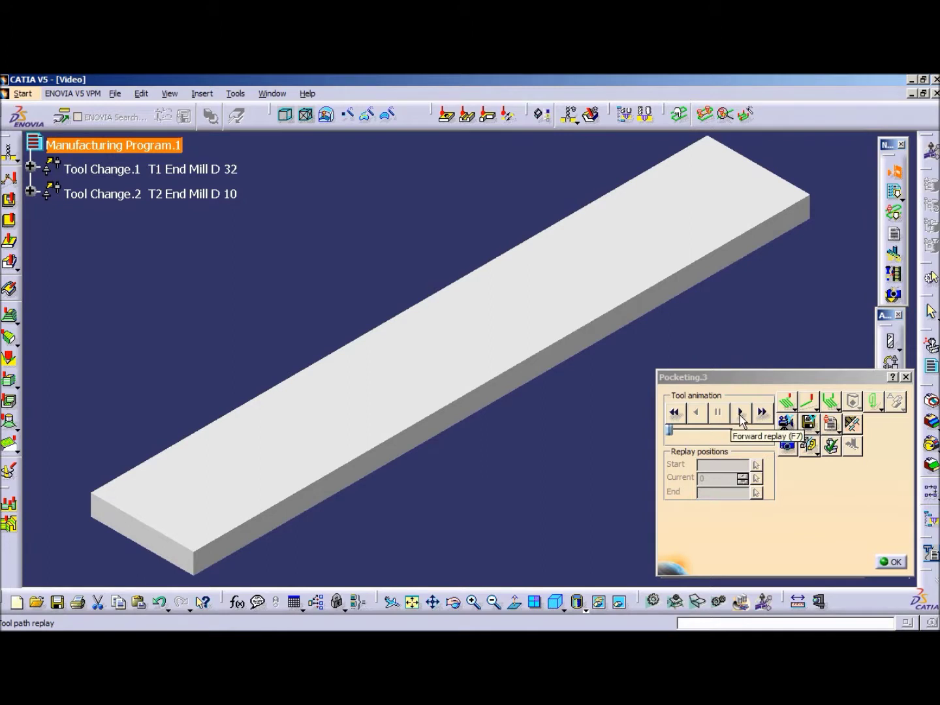
pyautogui.click(739, 414)
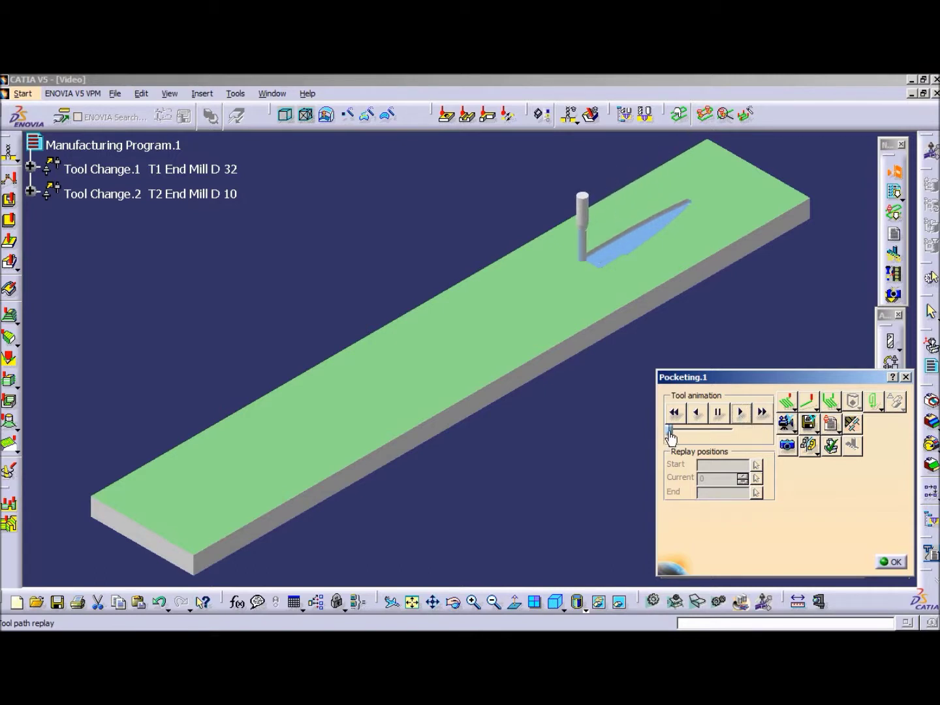
pyautogui.moveTo(671, 436); pyautogui.dragTo(673, 436)
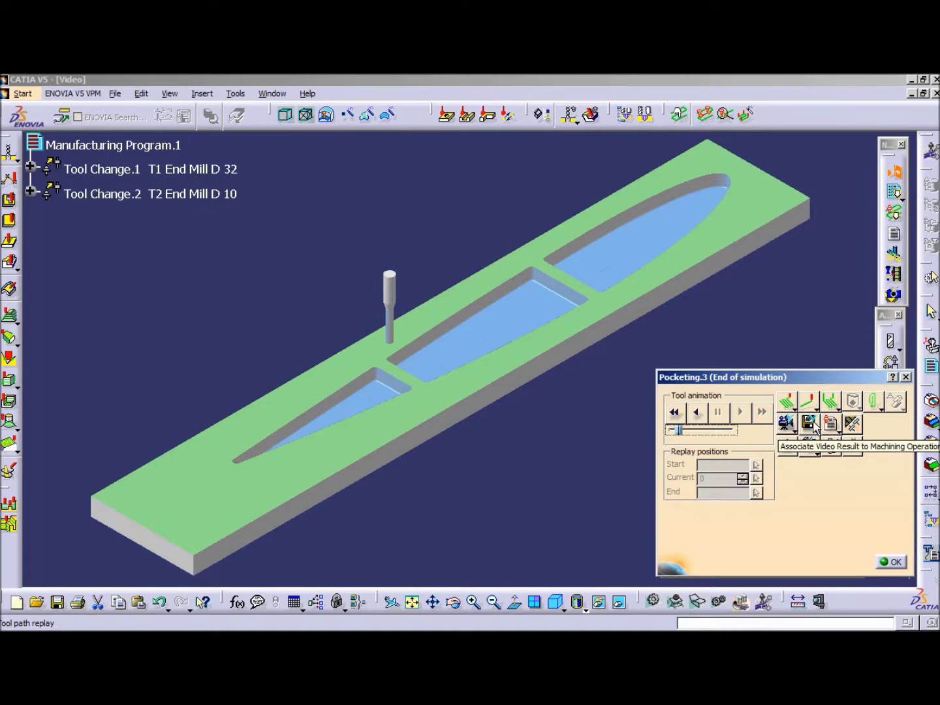
# Step: Associate the Pocketing.3 video result with the operation and acknowledge the confirmation message
pyautogui.click(813, 427)
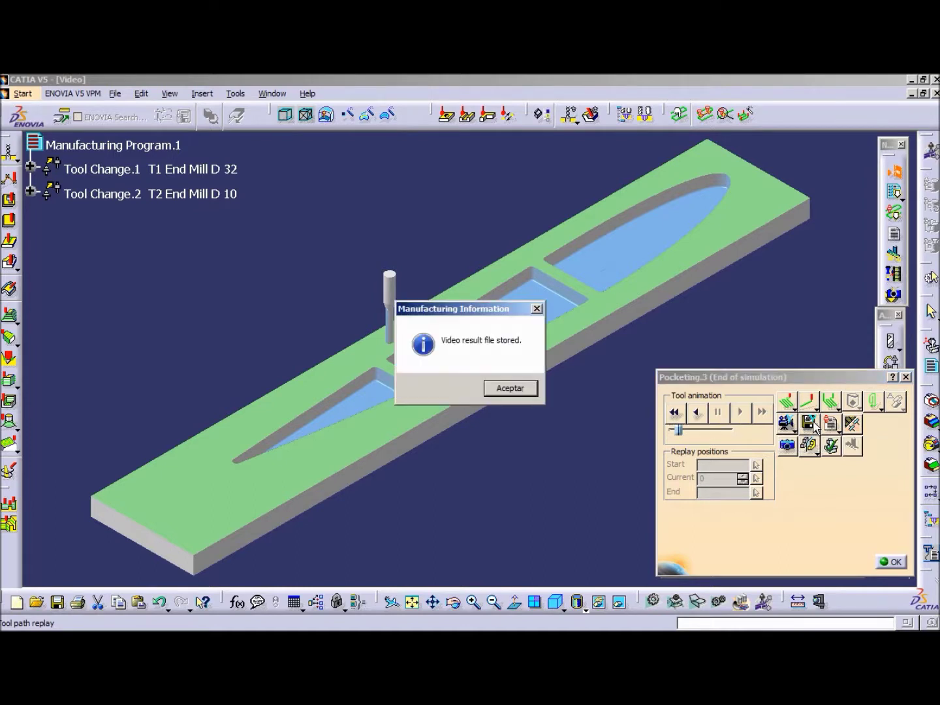
pyautogui.click(525, 392)
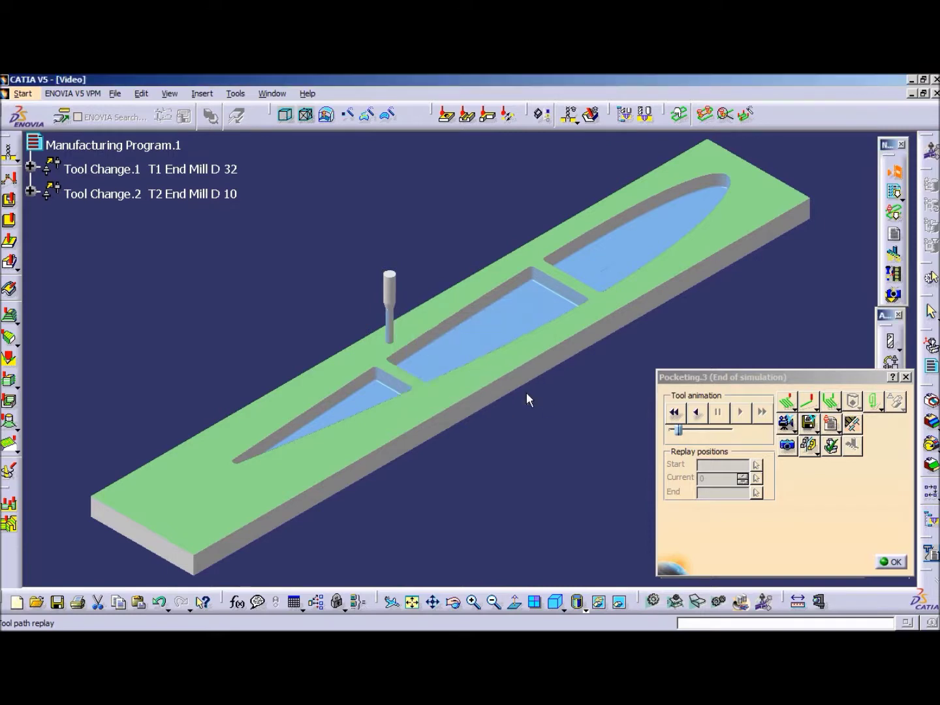
# Step: Close the Tool animation and confirm Pocketing.3 back into the program tree
pyautogui.click(897, 561)
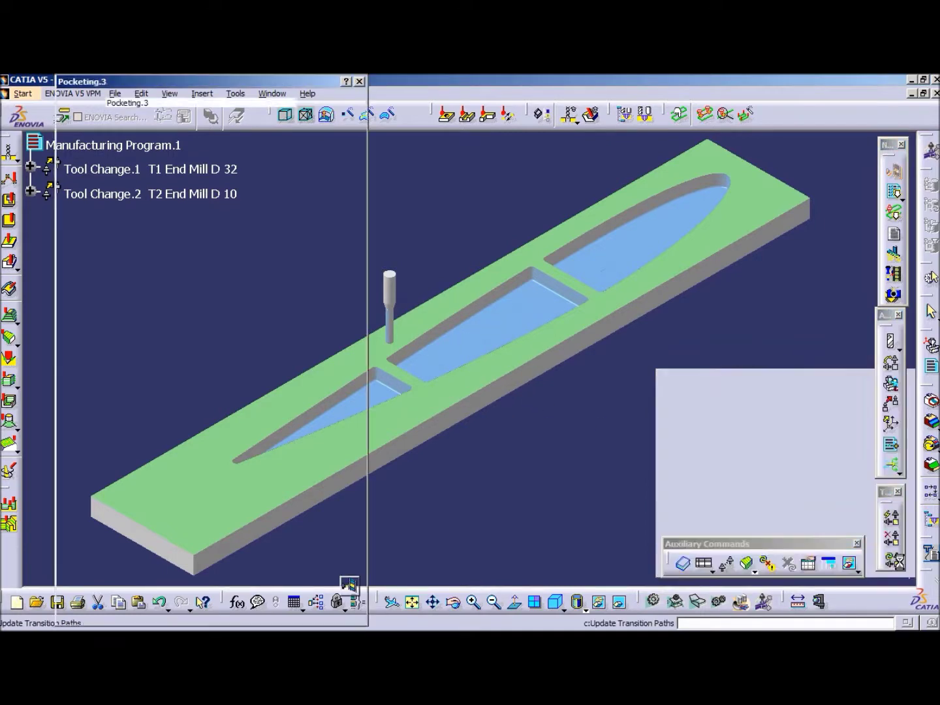
pyautogui.click(241, 611)
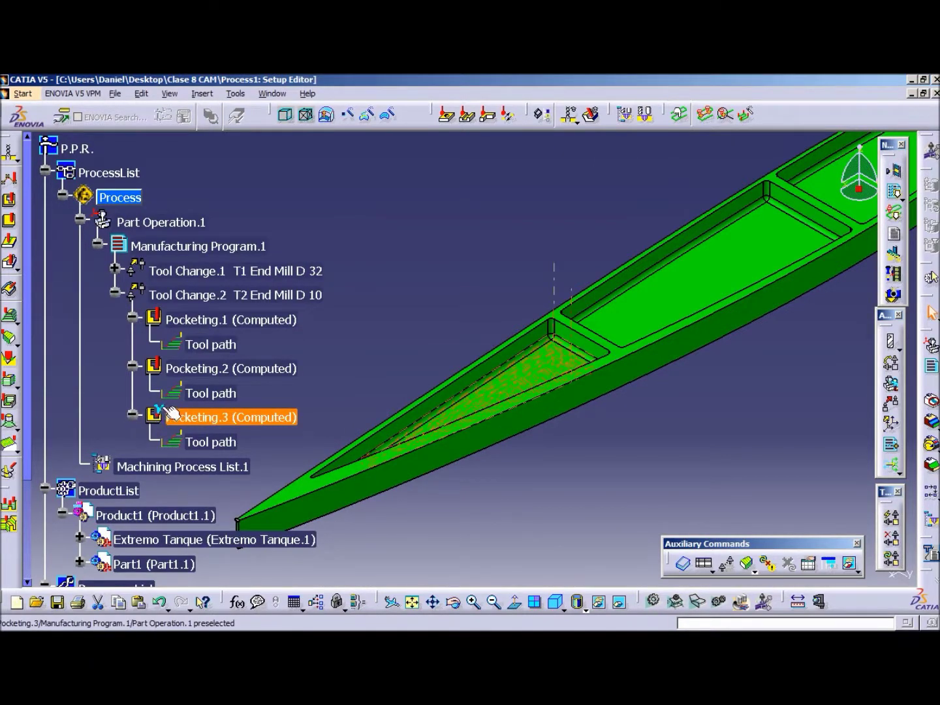
# Step: Collapse the Pocketing.3, Pocketing.2 and Pocketing.1 branches, zoom out, and start a Profile Contouring operation
pyautogui.click(132, 415)
pyautogui.click(133, 366)
pyautogui.click(132, 319)
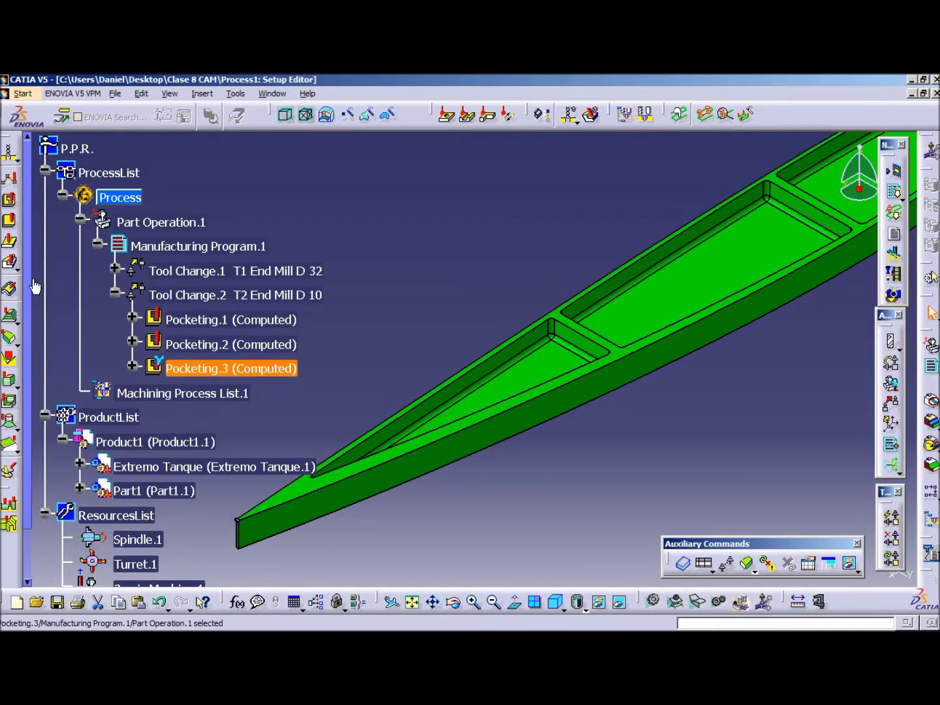
pyautogui.moveTo(510, 266)
pyautogui.mouseDown(button='middle')
pyautogui.moveTo(512, 328)
pyautogui.moveTo(593, 315)
pyautogui.mouseUp(button='middle')
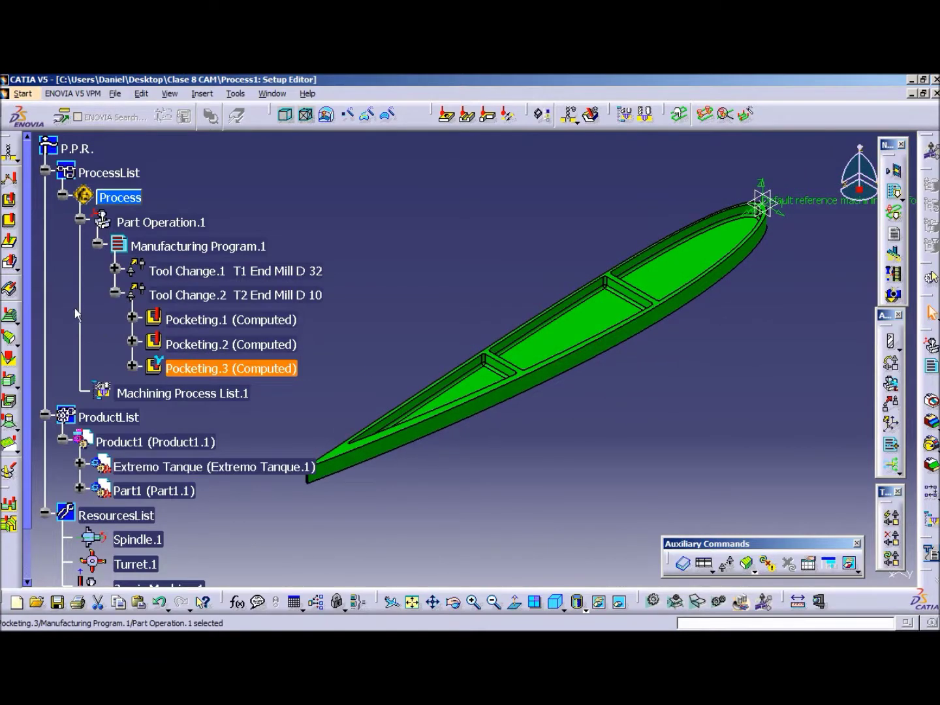
pyautogui.click(10, 264)
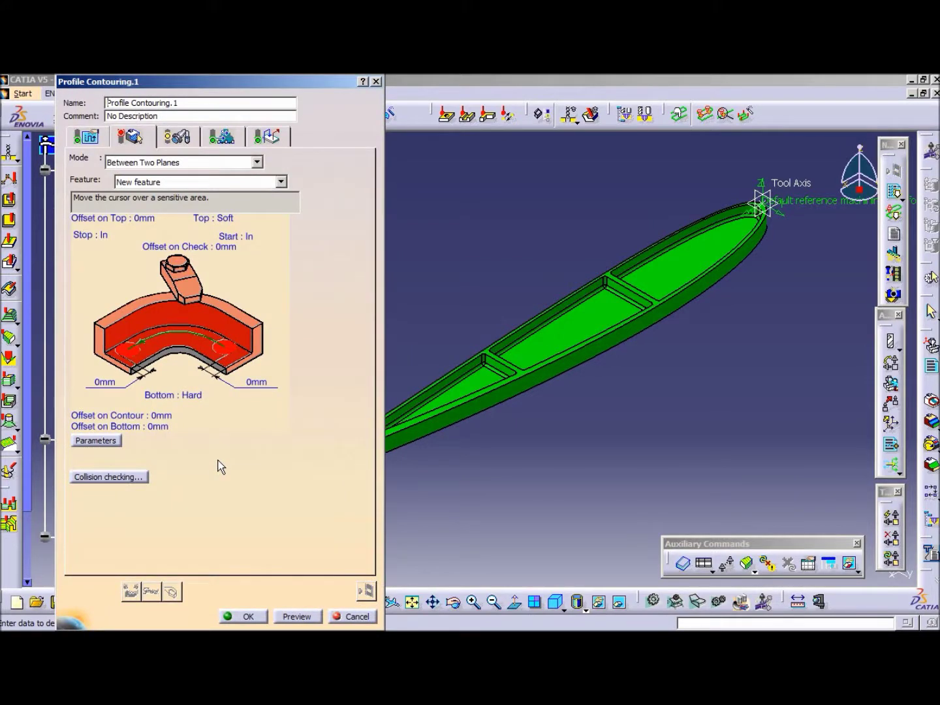
# Step: Pick the part's bottom outer edge loop as Guide 1 for the profile contouring
pyautogui.click(197, 324)
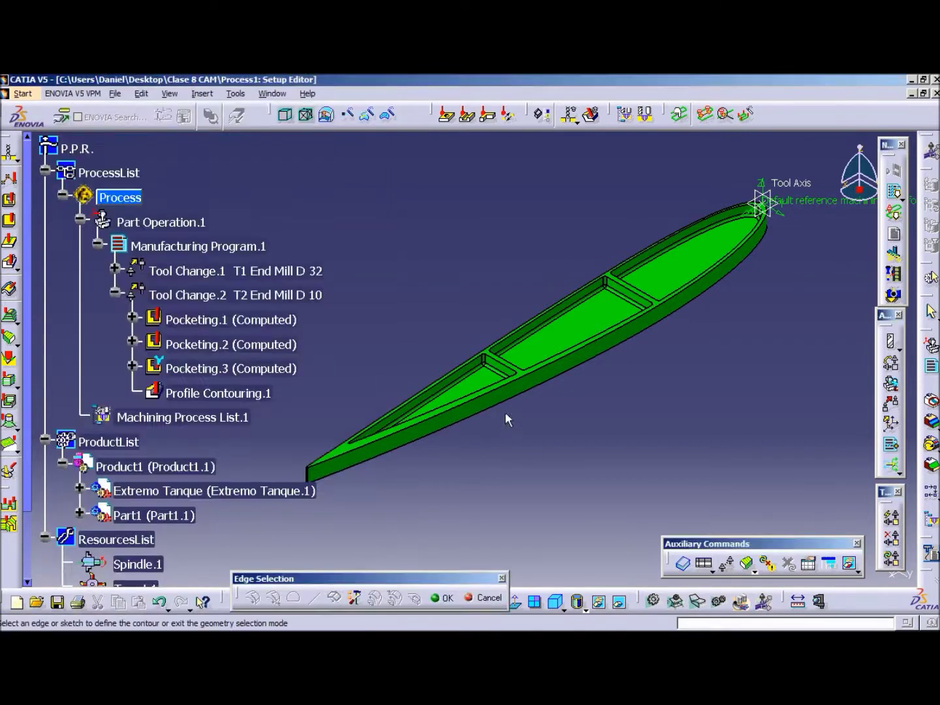
pyautogui.click(489, 421)
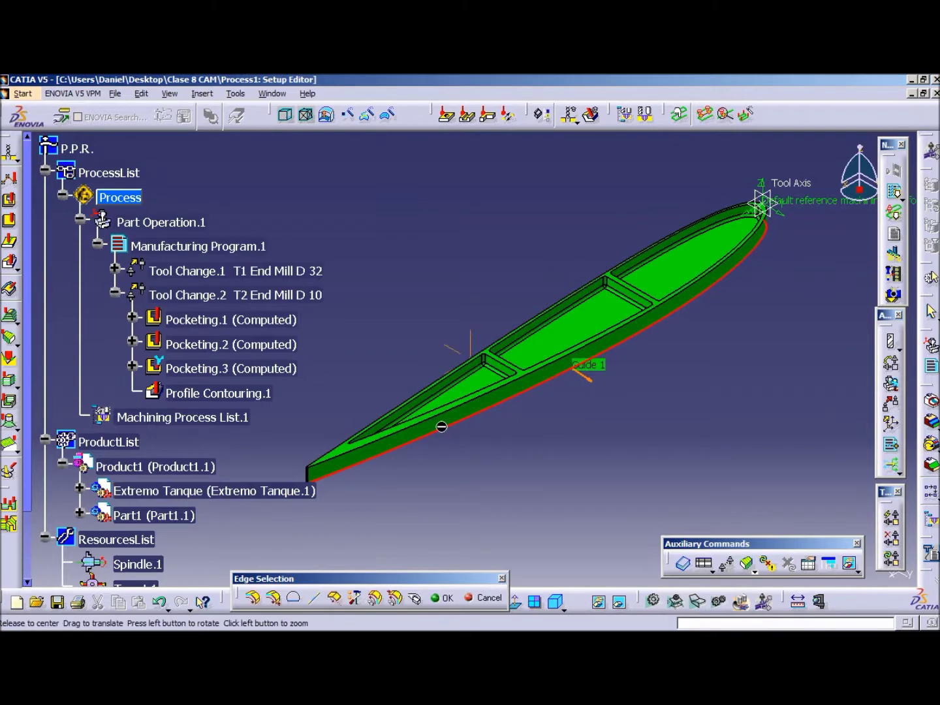
pyautogui.moveTo(503, 411); pyautogui.dragTo(686, 399, button='middle')
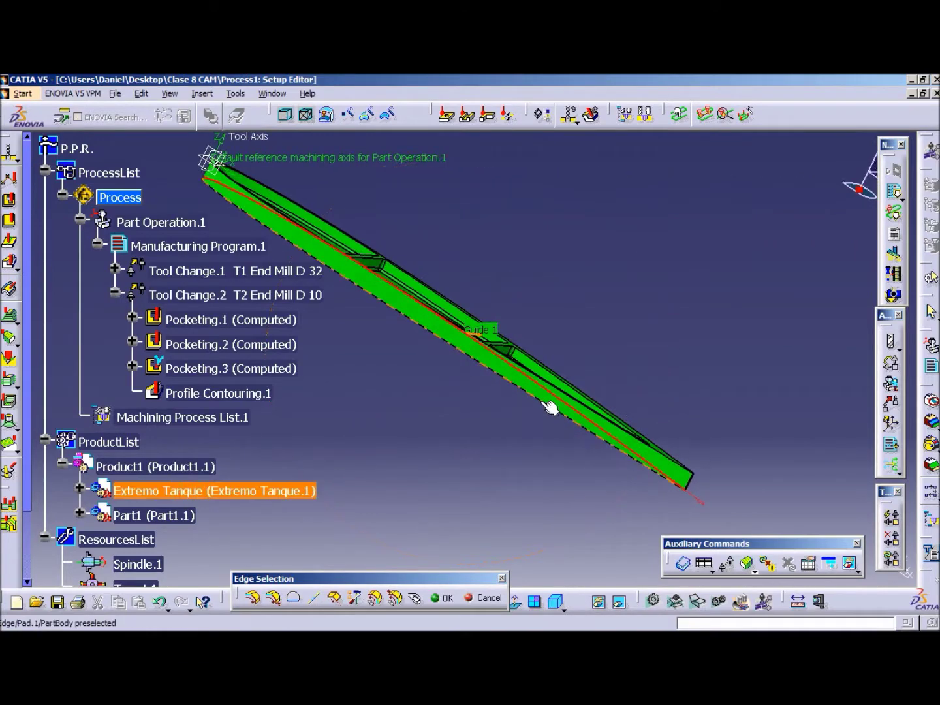
pyautogui.moveTo(718, 432); pyautogui.dragTo(474, 409, button='middle')
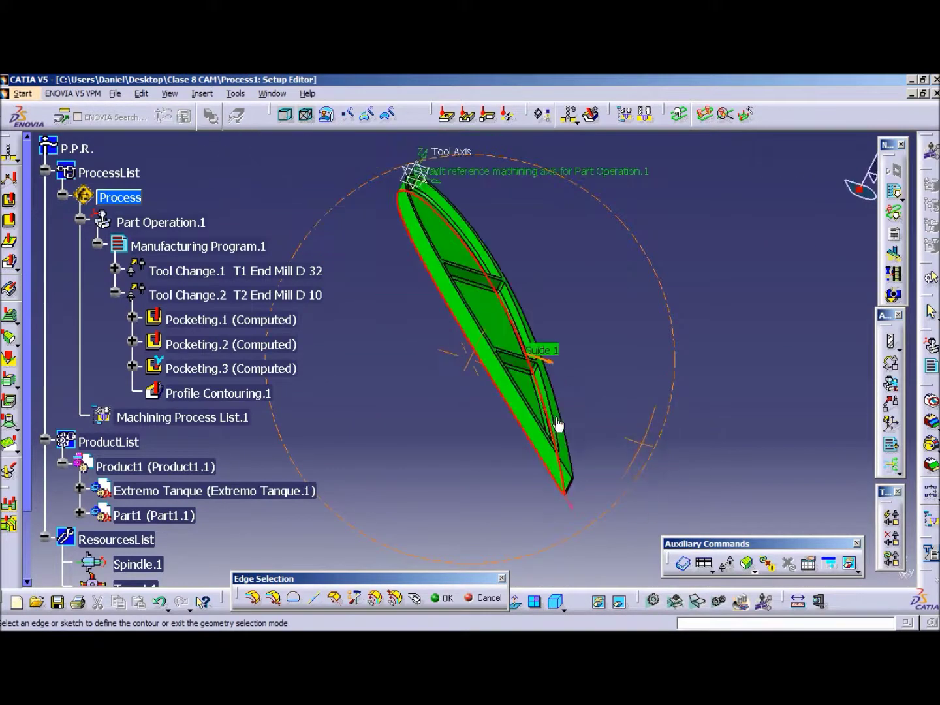
pyautogui.moveTo(473, 410); pyautogui.dragTo(450, 397, button='middle')
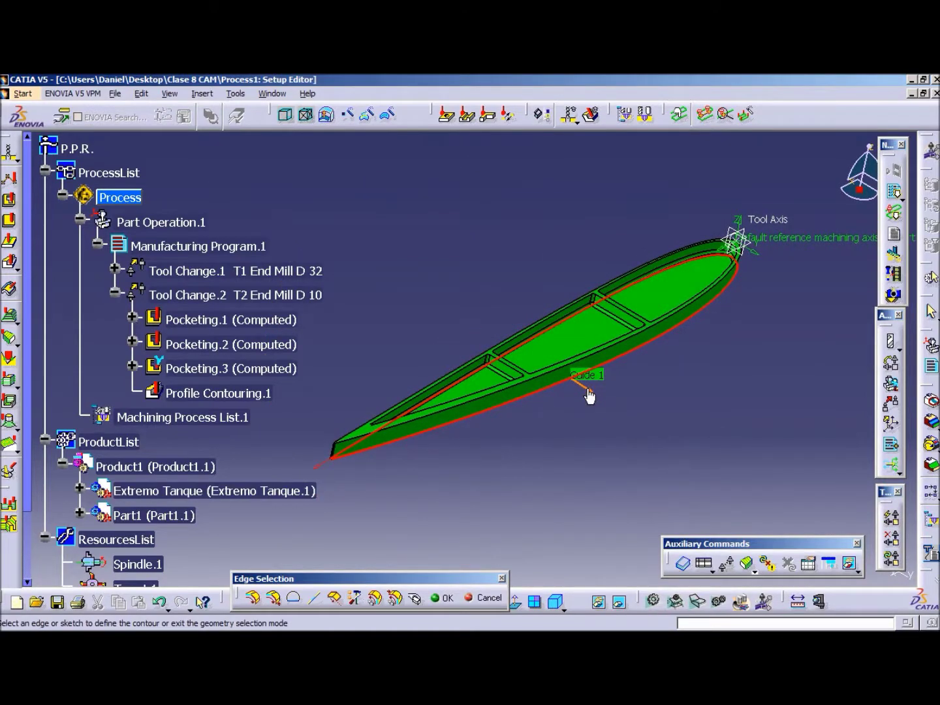
pyautogui.doubleClick(777, 393)
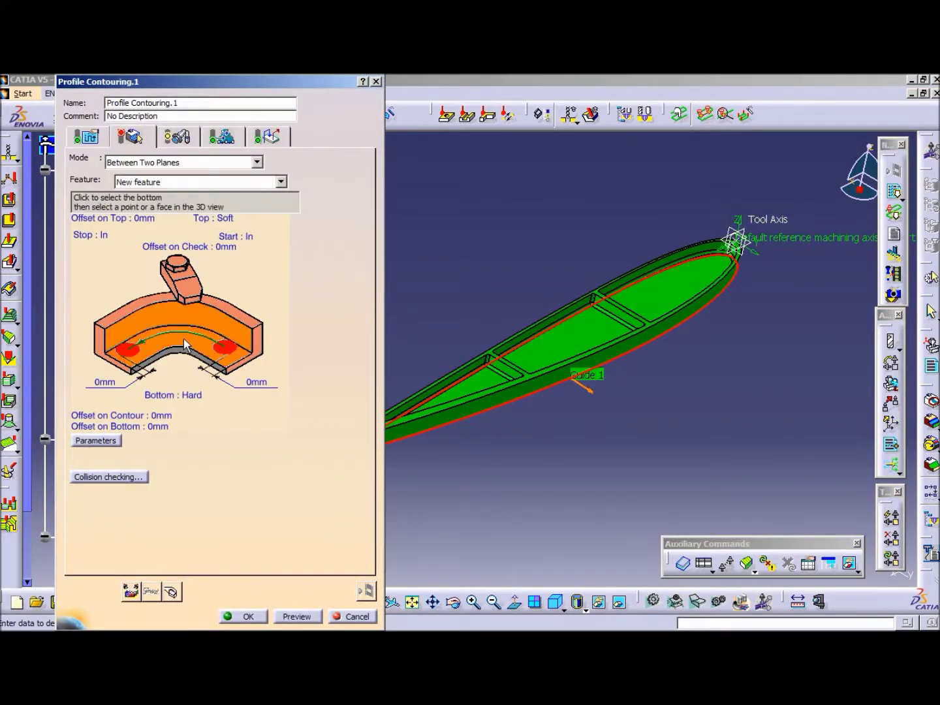
# Step: Set the green face as the contouring bottom, then compute the tool path and switch to video simulation
pyautogui.click(186, 346)
pyautogui.moveTo(697, 470)
pyautogui.mouseDown(button='middle')
pyautogui.moveTo(470, 215)
pyautogui.moveTo(532, 252)
pyautogui.mouseUp(button='middle')
pyautogui.click(482, 293)
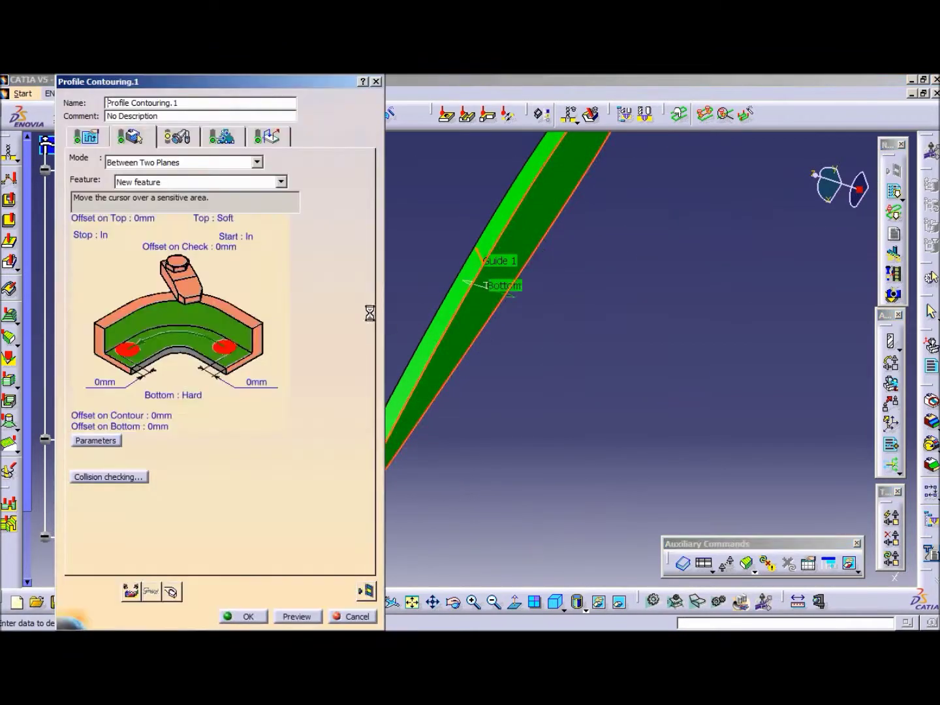
pyautogui.moveTo(458, 203)
pyautogui.mouseDown(button='middle')
pyautogui.moveTo(583, 273)
pyautogui.moveTo(714, 384)
pyautogui.moveTo(643, 346)
pyautogui.moveTo(636, 378)
pyautogui.moveTo(659, 426)
pyautogui.mouseUp(button='middle')
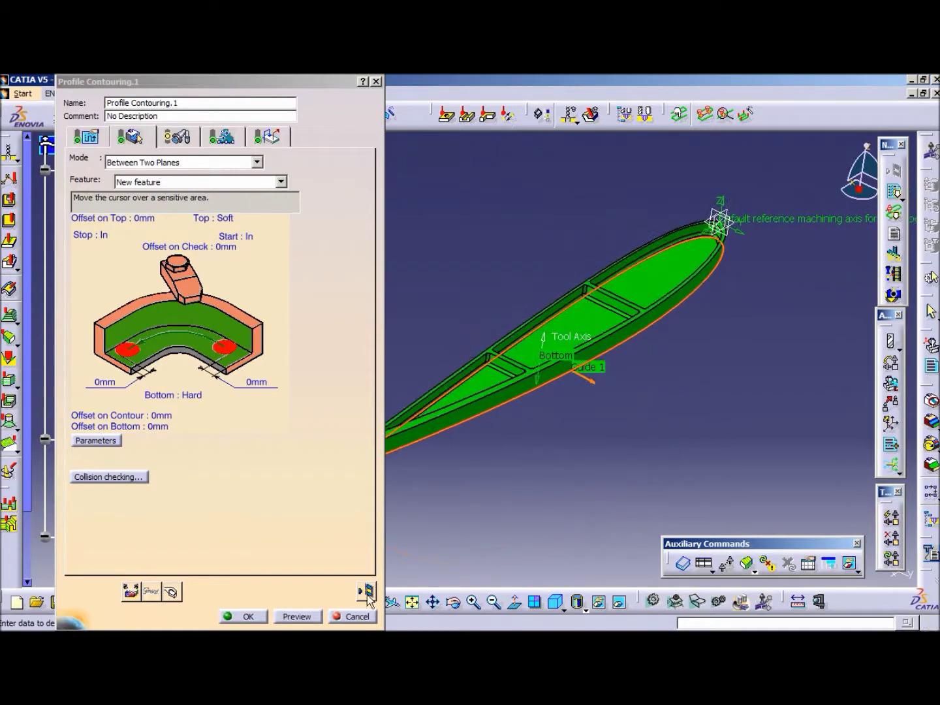
pyautogui.click(367, 593)
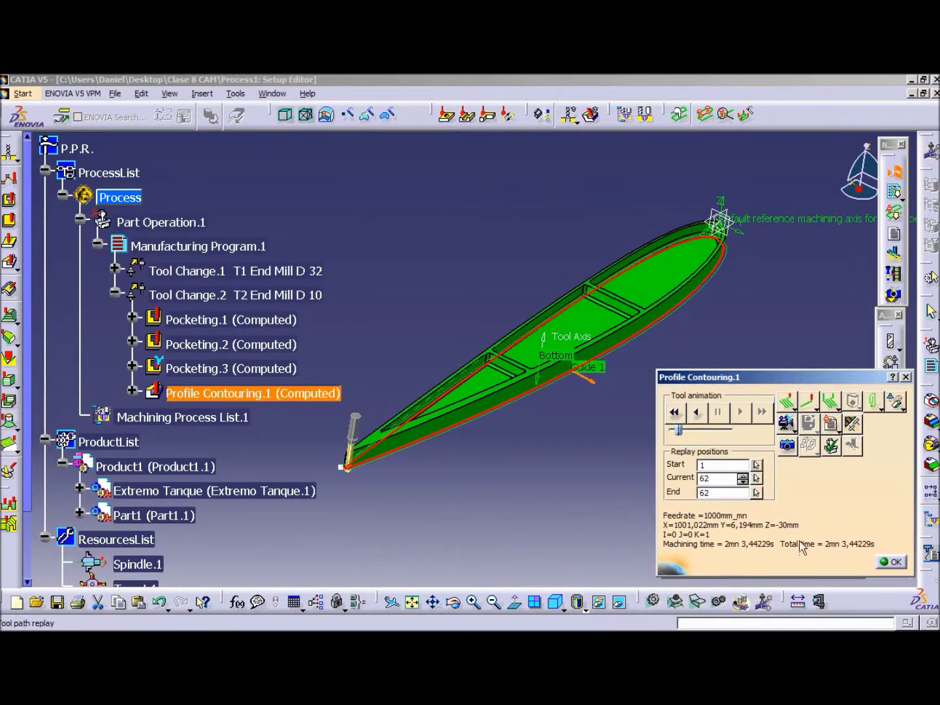
pyautogui.click(787, 423)
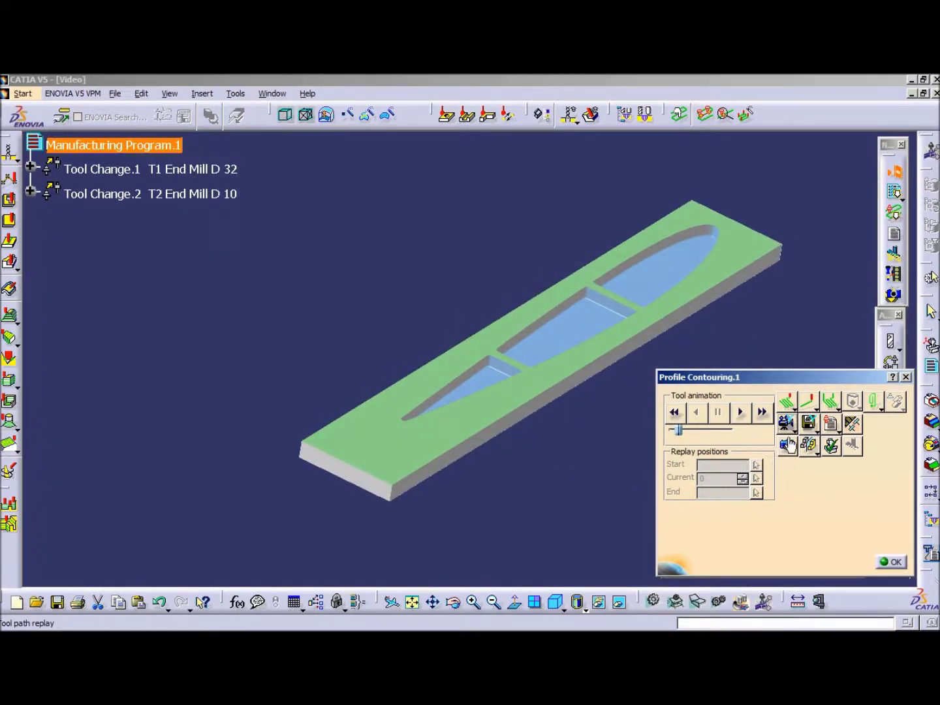
# Step: Play the outer contour cut simulation from the start, inspect it from several angles, and close the replay
pyautogui.moveTo(679, 430); pyautogui.dragTo(652, 436)
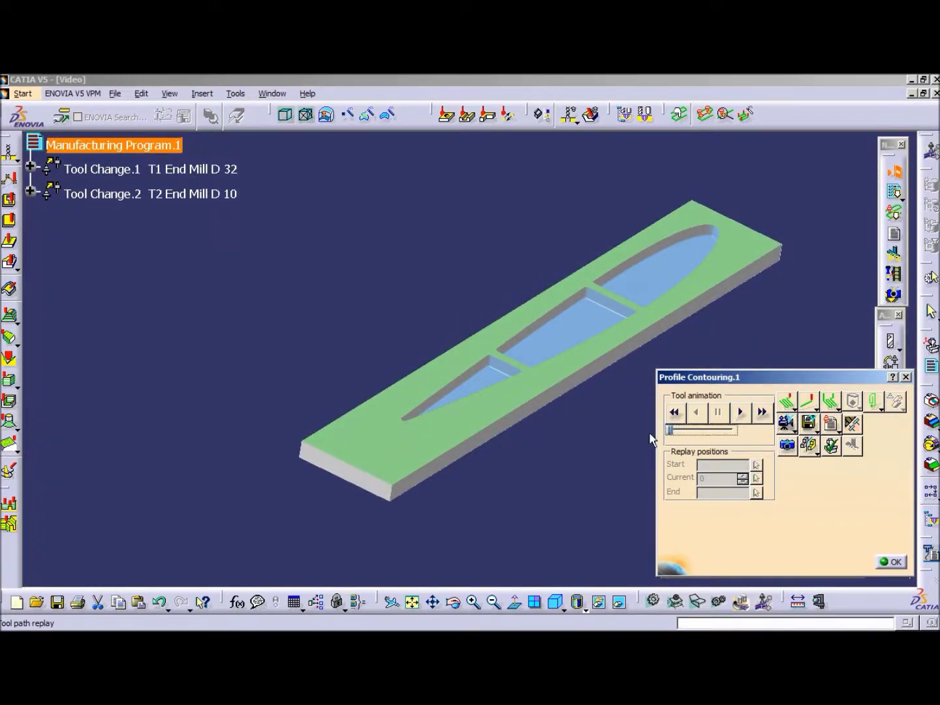
pyautogui.click(740, 412)
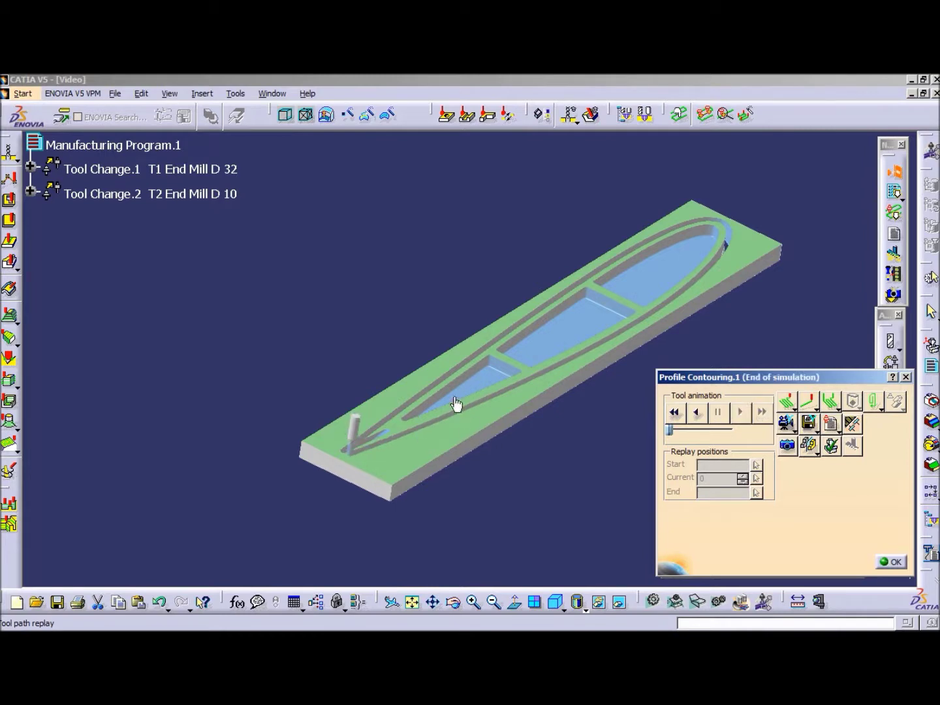
pyautogui.moveTo(374, 467)
pyautogui.mouseDown(button='middle')
pyautogui.moveTo(362, 372)
pyautogui.moveTo(450, 296)
pyautogui.moveTo(432, 370)
pyautogui.mouseUp(button='middle')
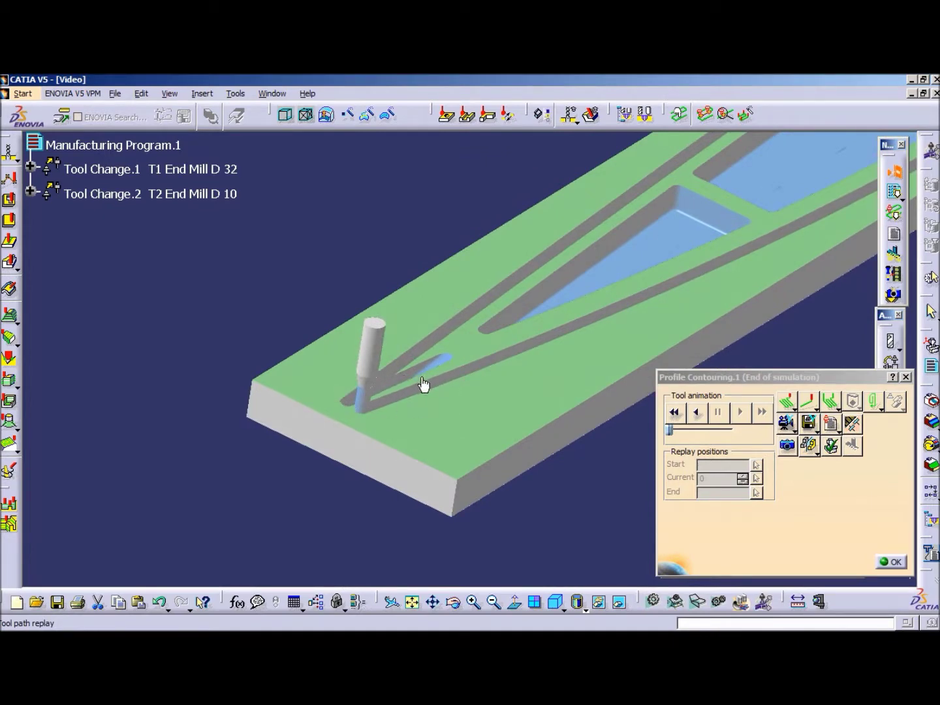
pyautogui.moveTo(439, 352)
pyautogui.mouseDown(button='middle')
pyautogui.moveTo(423, 352)
pyautogui.moveTo(440, 443)
pyautogui.moveTo(478, 331)
pyautogui.moveTo(480, 409)
pyautogui.moveTo(531, 449)
pyautogui.moveTo(413, 361)
pyautogui.mouseUp(button='middle')
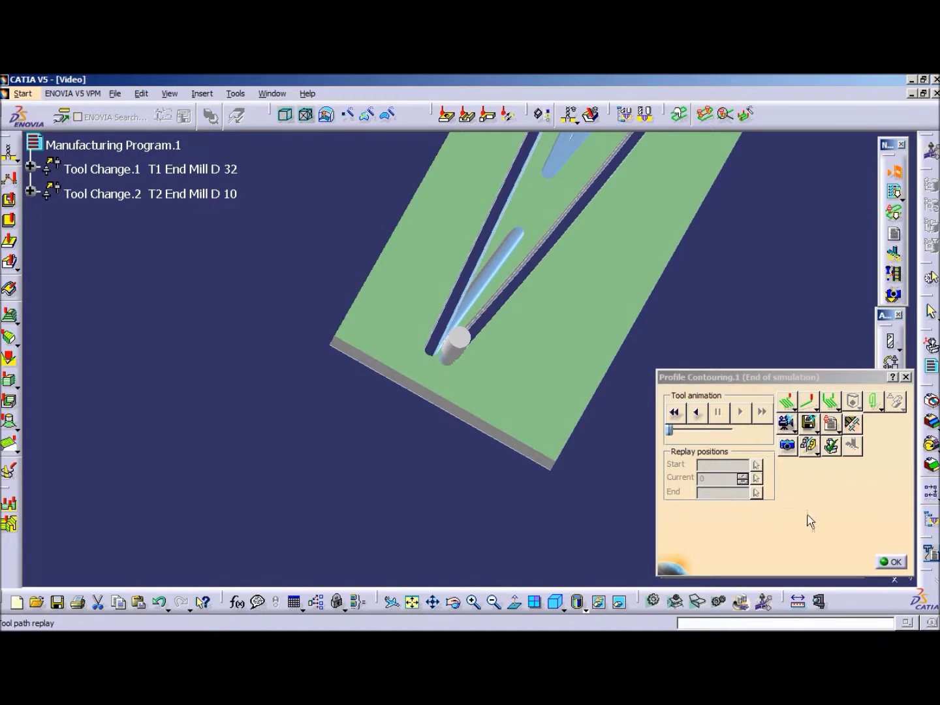
pyautogui.moveTo(477, 404)
pyautogui.mouseDown(button='middle')
pyautogui.moveTo(479, 323)
pyautogui.moveTo(474, 489)
pyautogui.moveTo(449, 421)
pyautogui.moveTo(466, 304)
pyautogui.moveTo(215, 394)
pyautogui.mouseUp(button='middle')
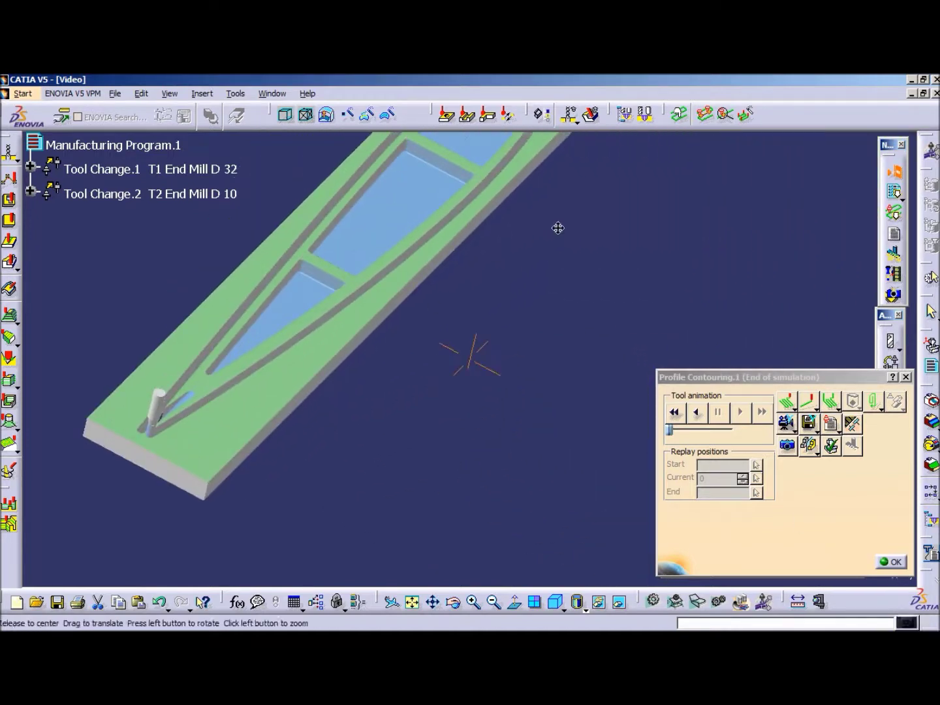
pyautogui.moveTo(556, 226); pyautogui.dragTo(556, 196, button='middle')
pyautogui.click(891, 561)
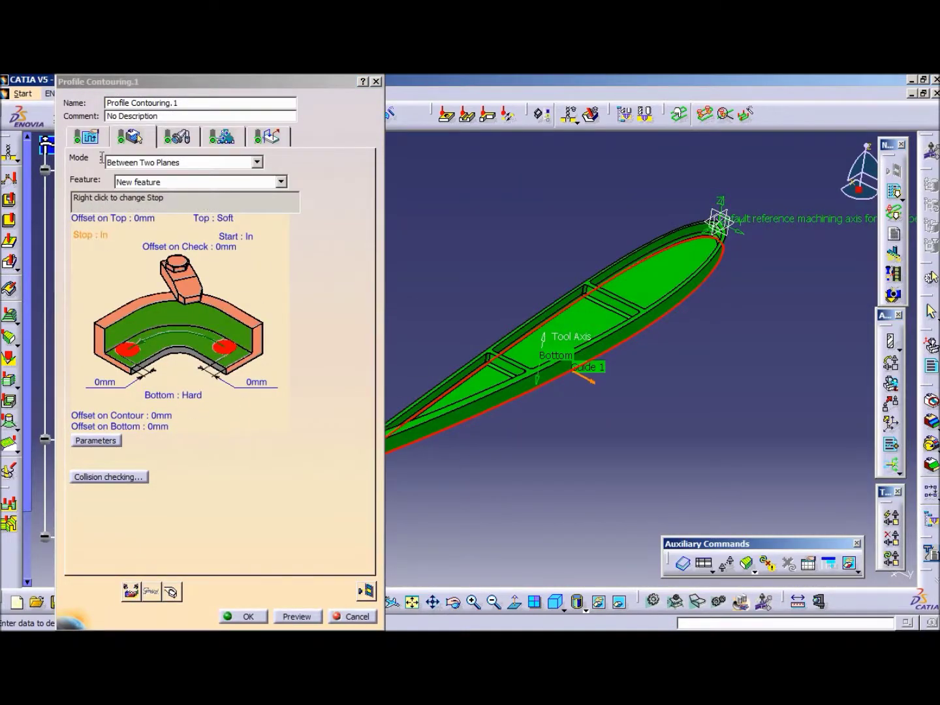
# Step: Set the tool path style to One way, review the 2-path stepover, and display the approach/retract macros
pyautogui.click(85, 137)
pyautogui.click(316, 343)
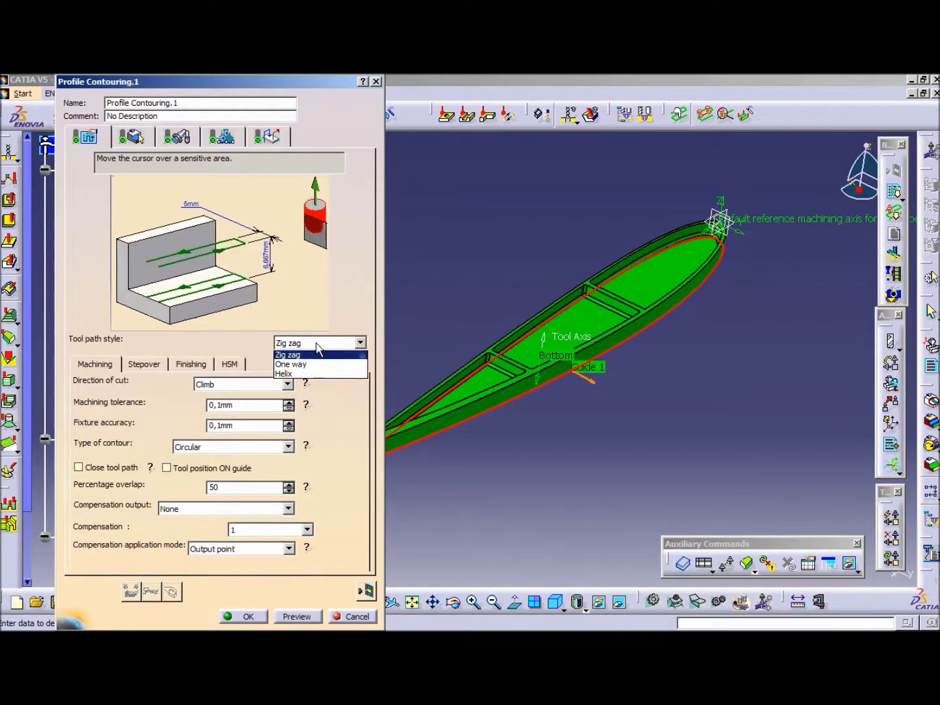
pyautogui.click(313, 366)
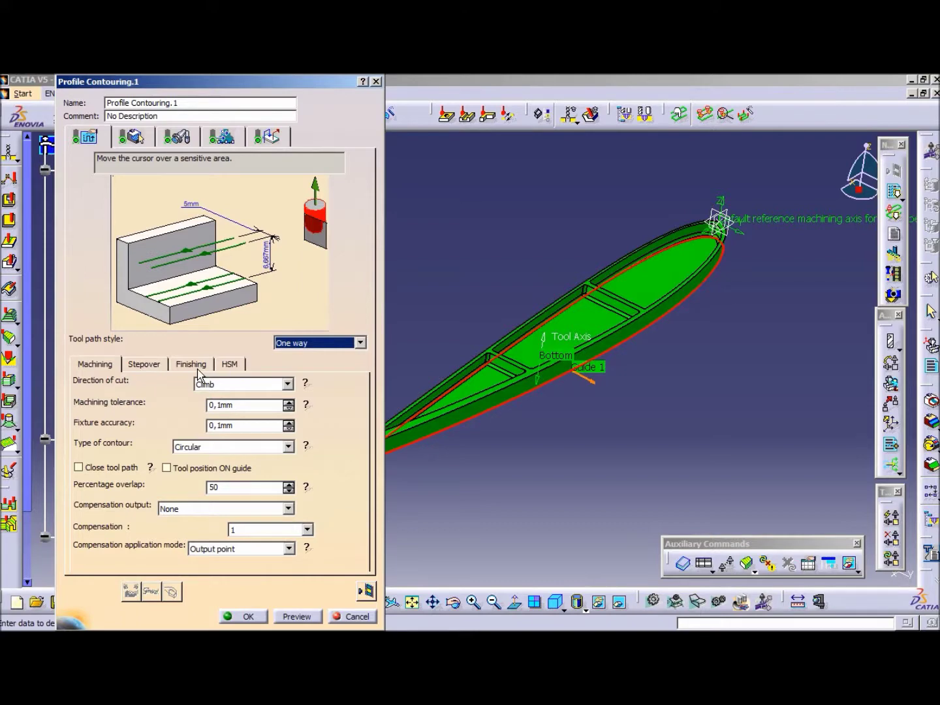
pyautogui.click(145, 364)
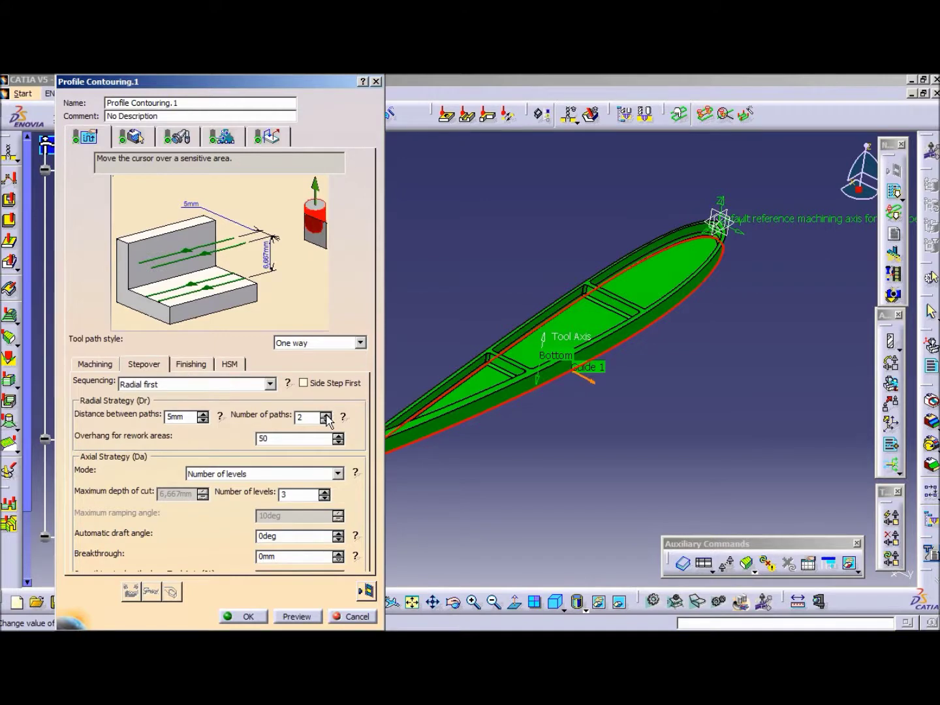
pyautogui.click(268, 138)
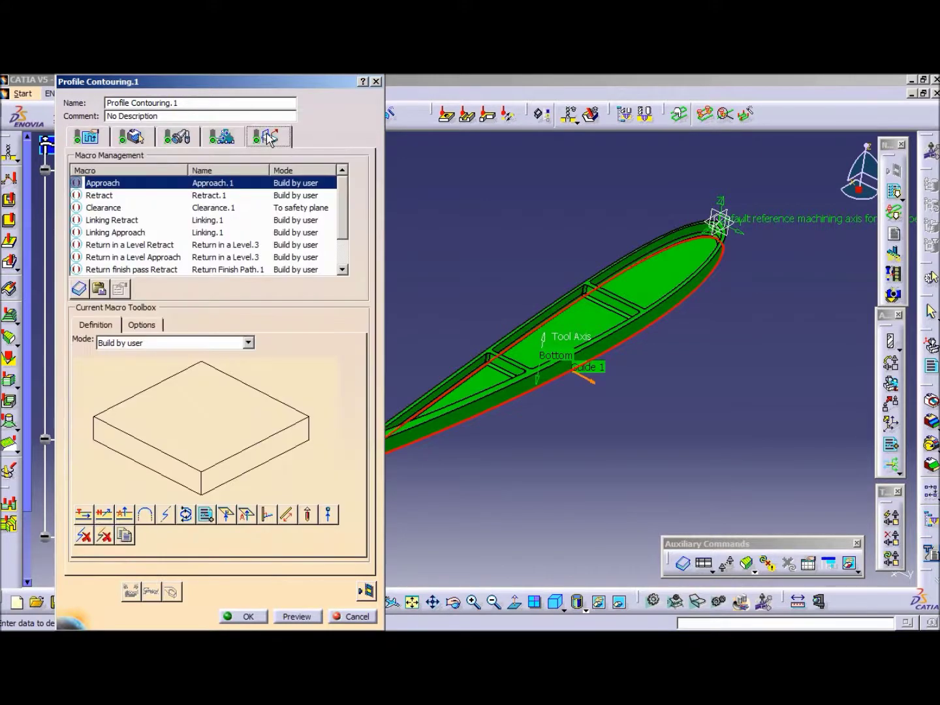
# Step: Activate a vertical axial approach of 100mm and recompute the tool path (4mn 7.91s)
pyautogui.rightClick(99, 188)
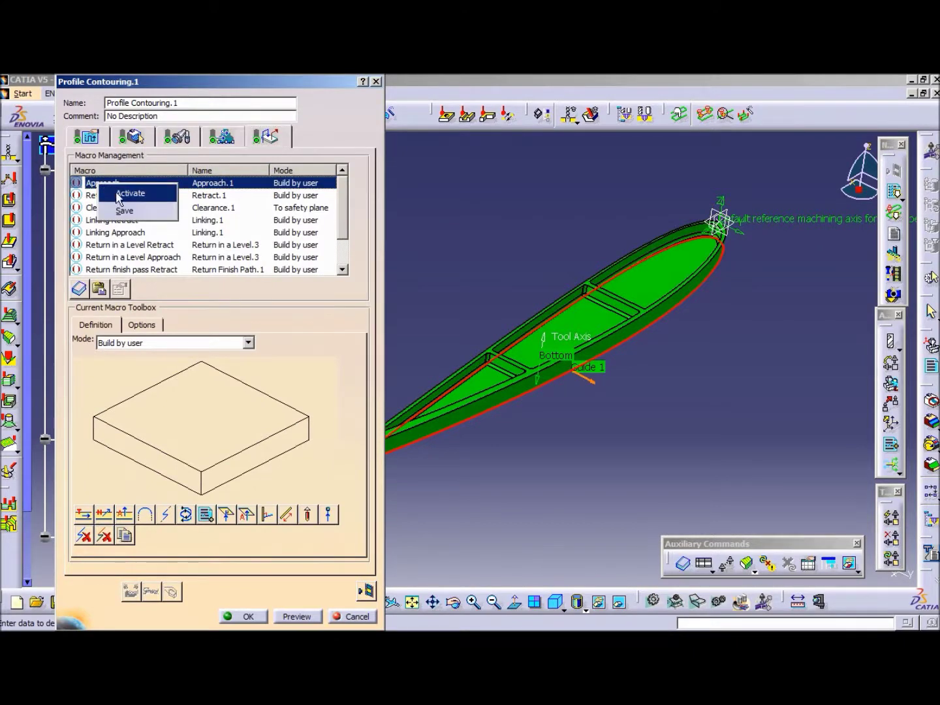
pyautogui.click(119, 194)
pyautogui.click(124, 513)
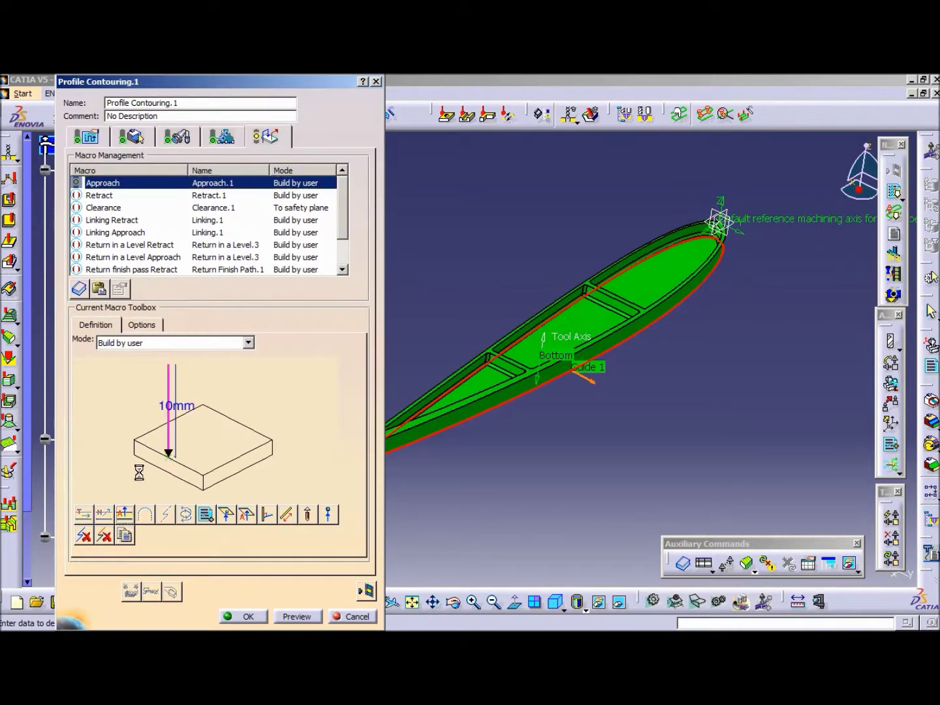
pyautogui.doubleClick(178, 407)
pyautogui.write('100')
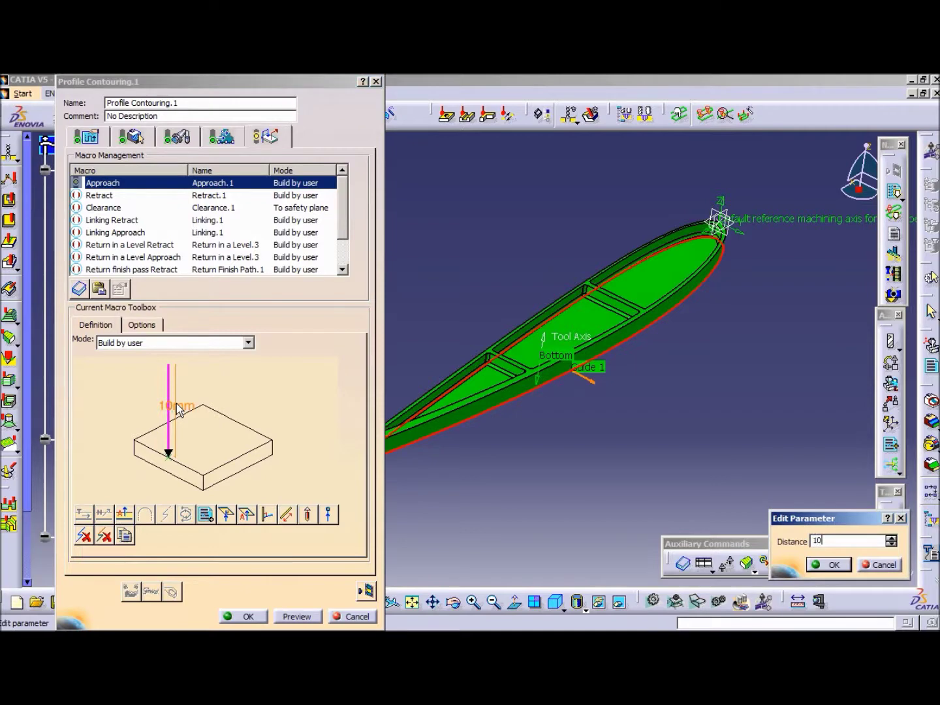
pyautogui.click(831, 565)
pyautogui.click(294, 616)
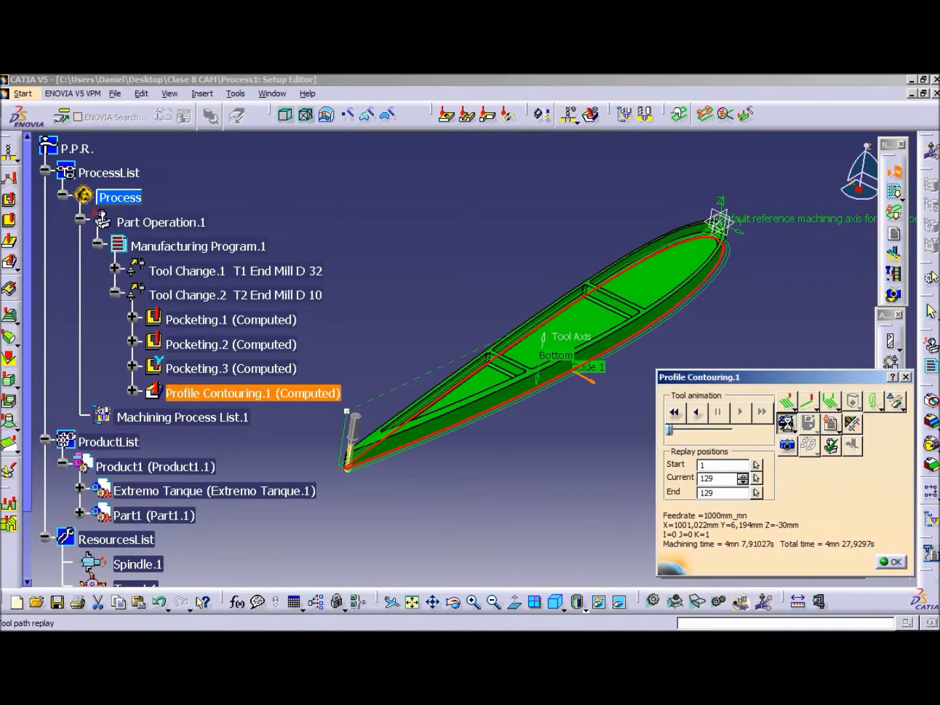
# Step: Run the updated contour video simulation to completion and confirm Profile Contouring.1
pyautogui.click(786, 422)
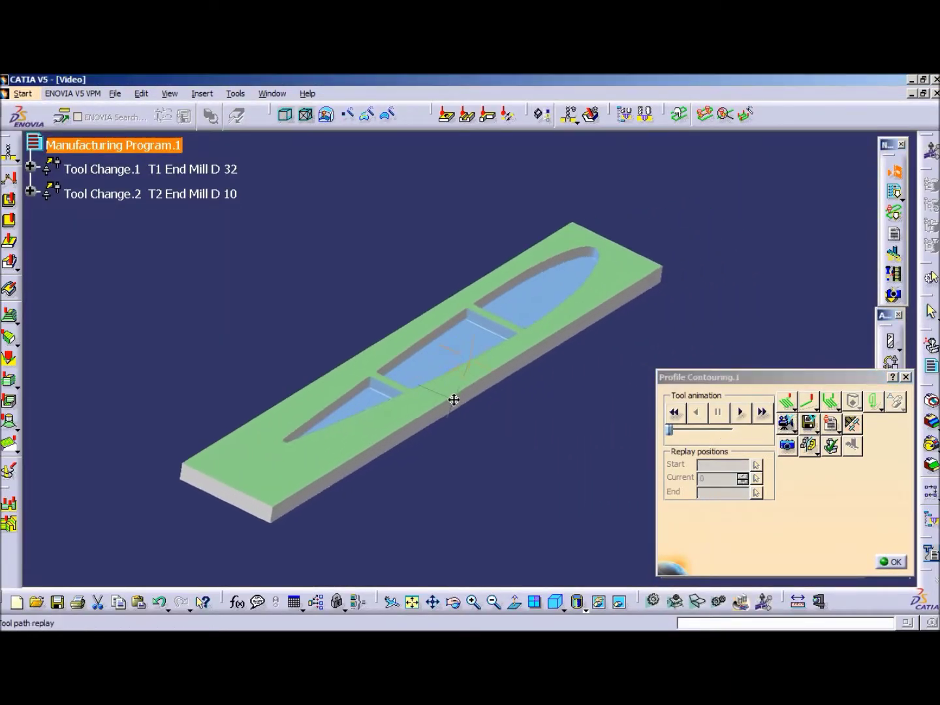
pyautogui.moveTo(454, 400); pyautogui.dragTo(460, 372, button='middle')
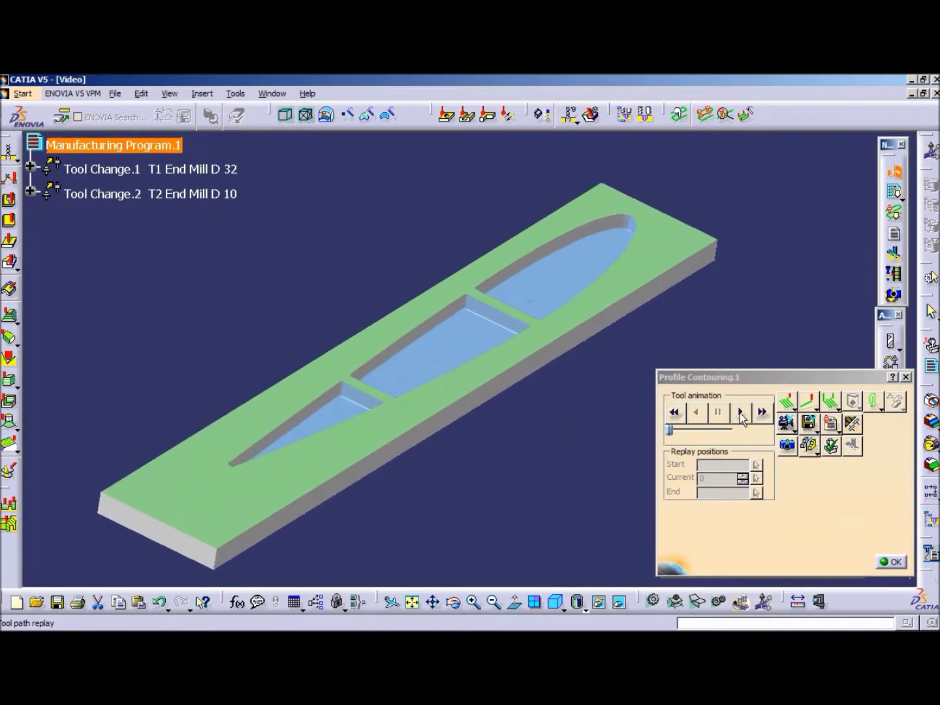
pyautogui.click(741, 413)
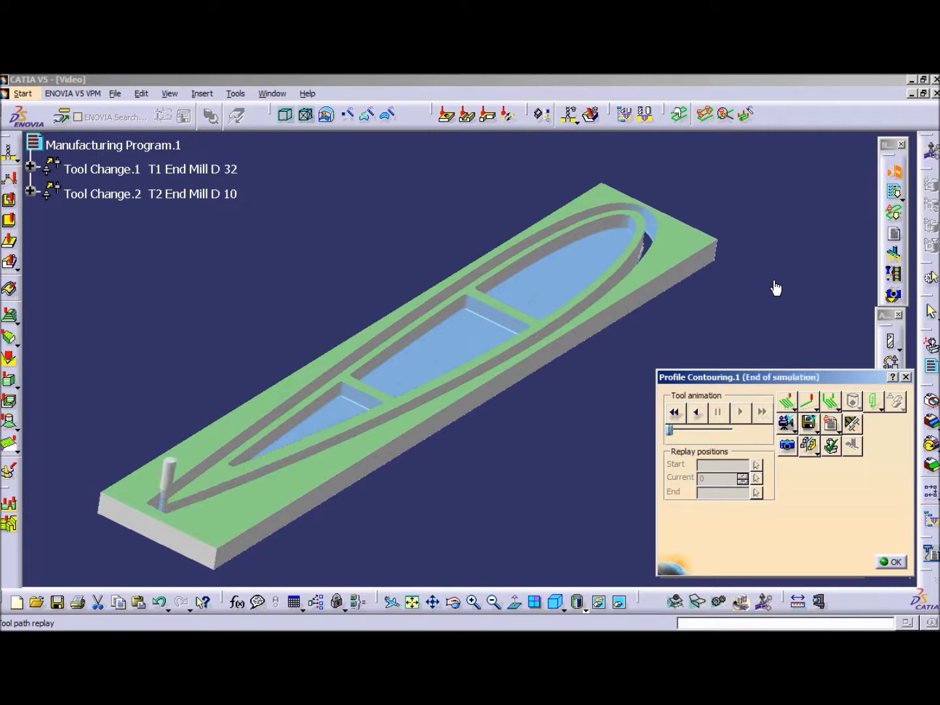
pyautogui.click(894, 563)
pyautogui.click(247, 617)
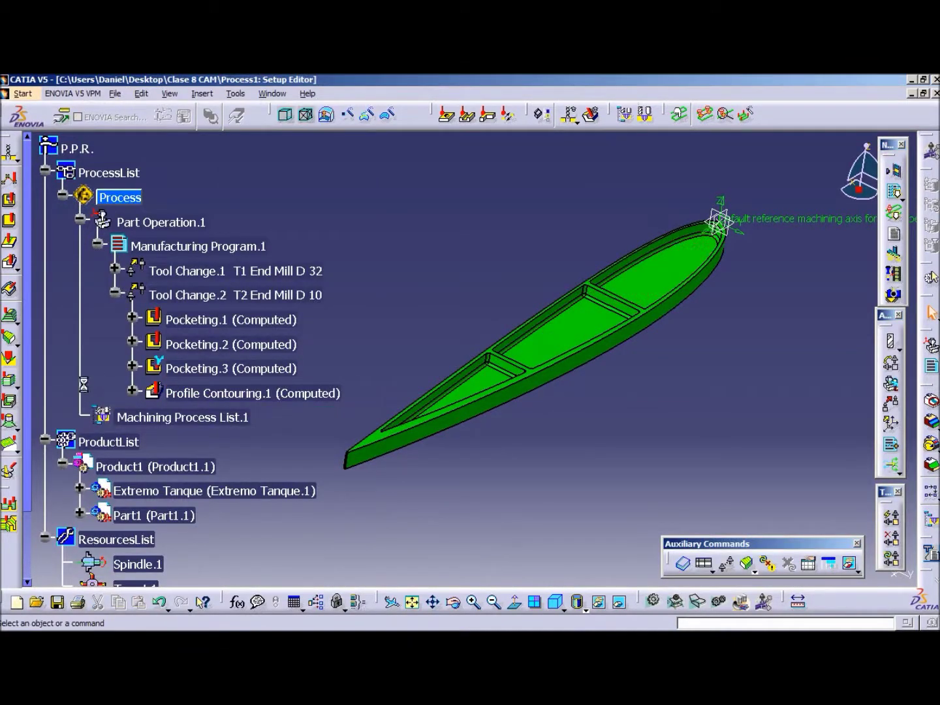
# Step: Collapse Tool Change.2 and save Process1 with its related documents
pyautogui.click(114, 294)
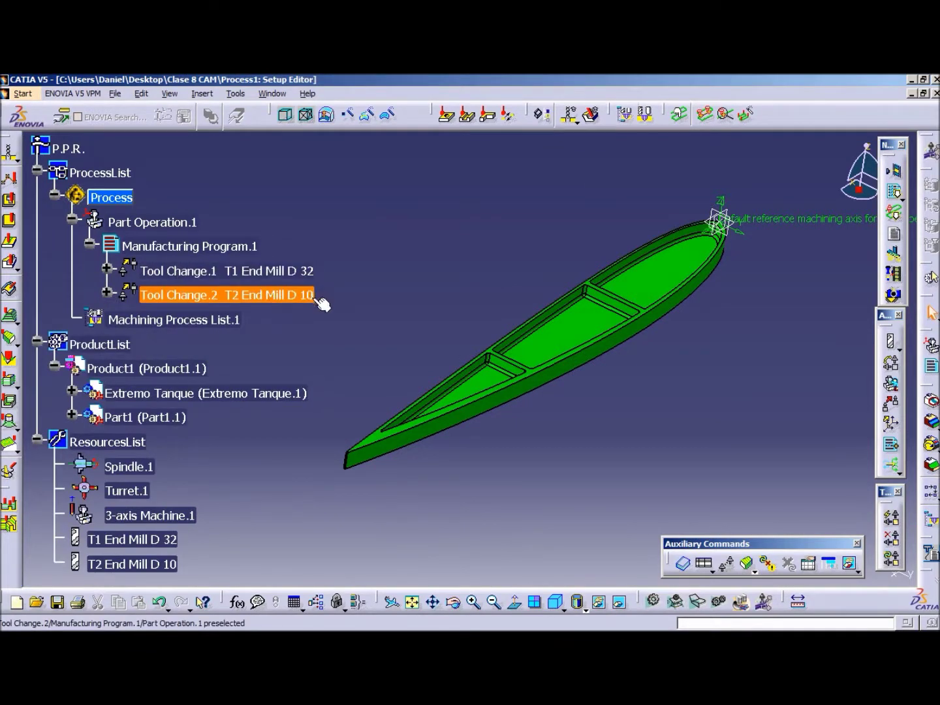
pyautogui.click(114, 93)
pyautogui.click(150, 189)
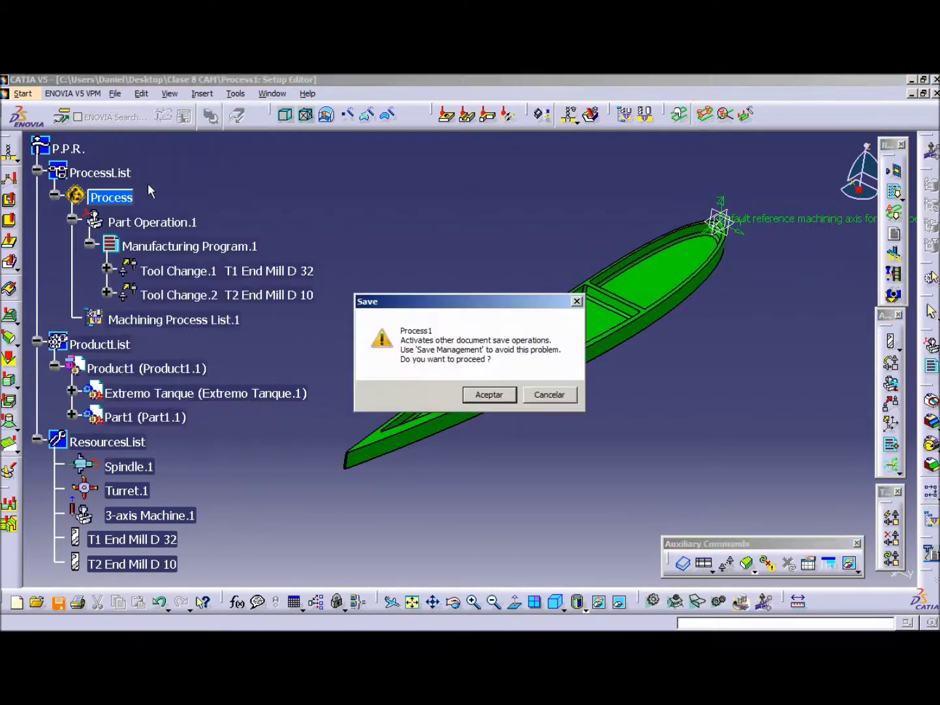
pyautogui.click(488, 396)
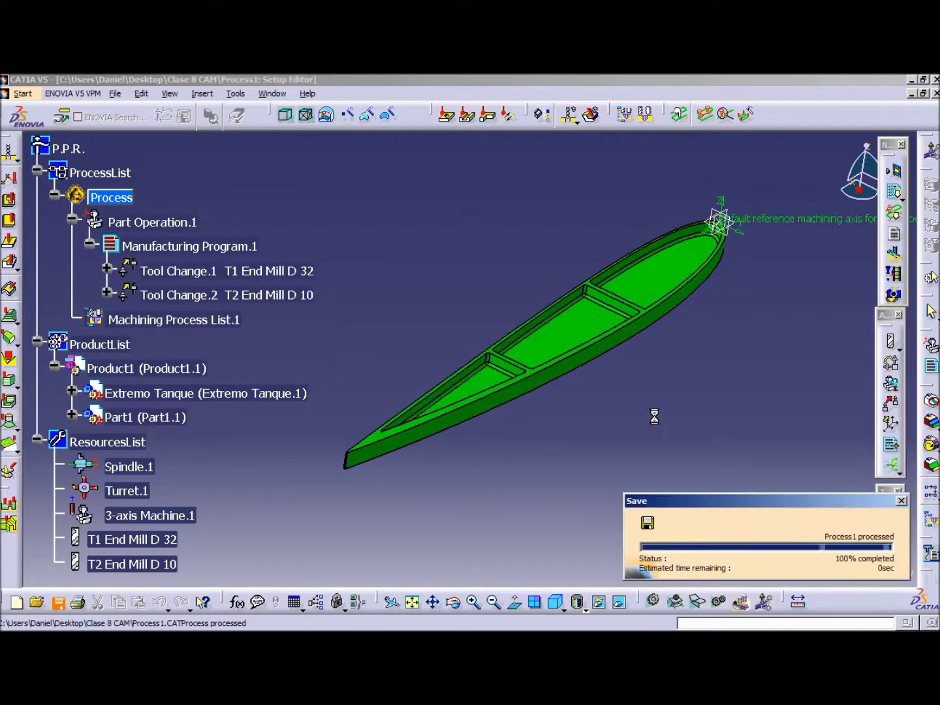